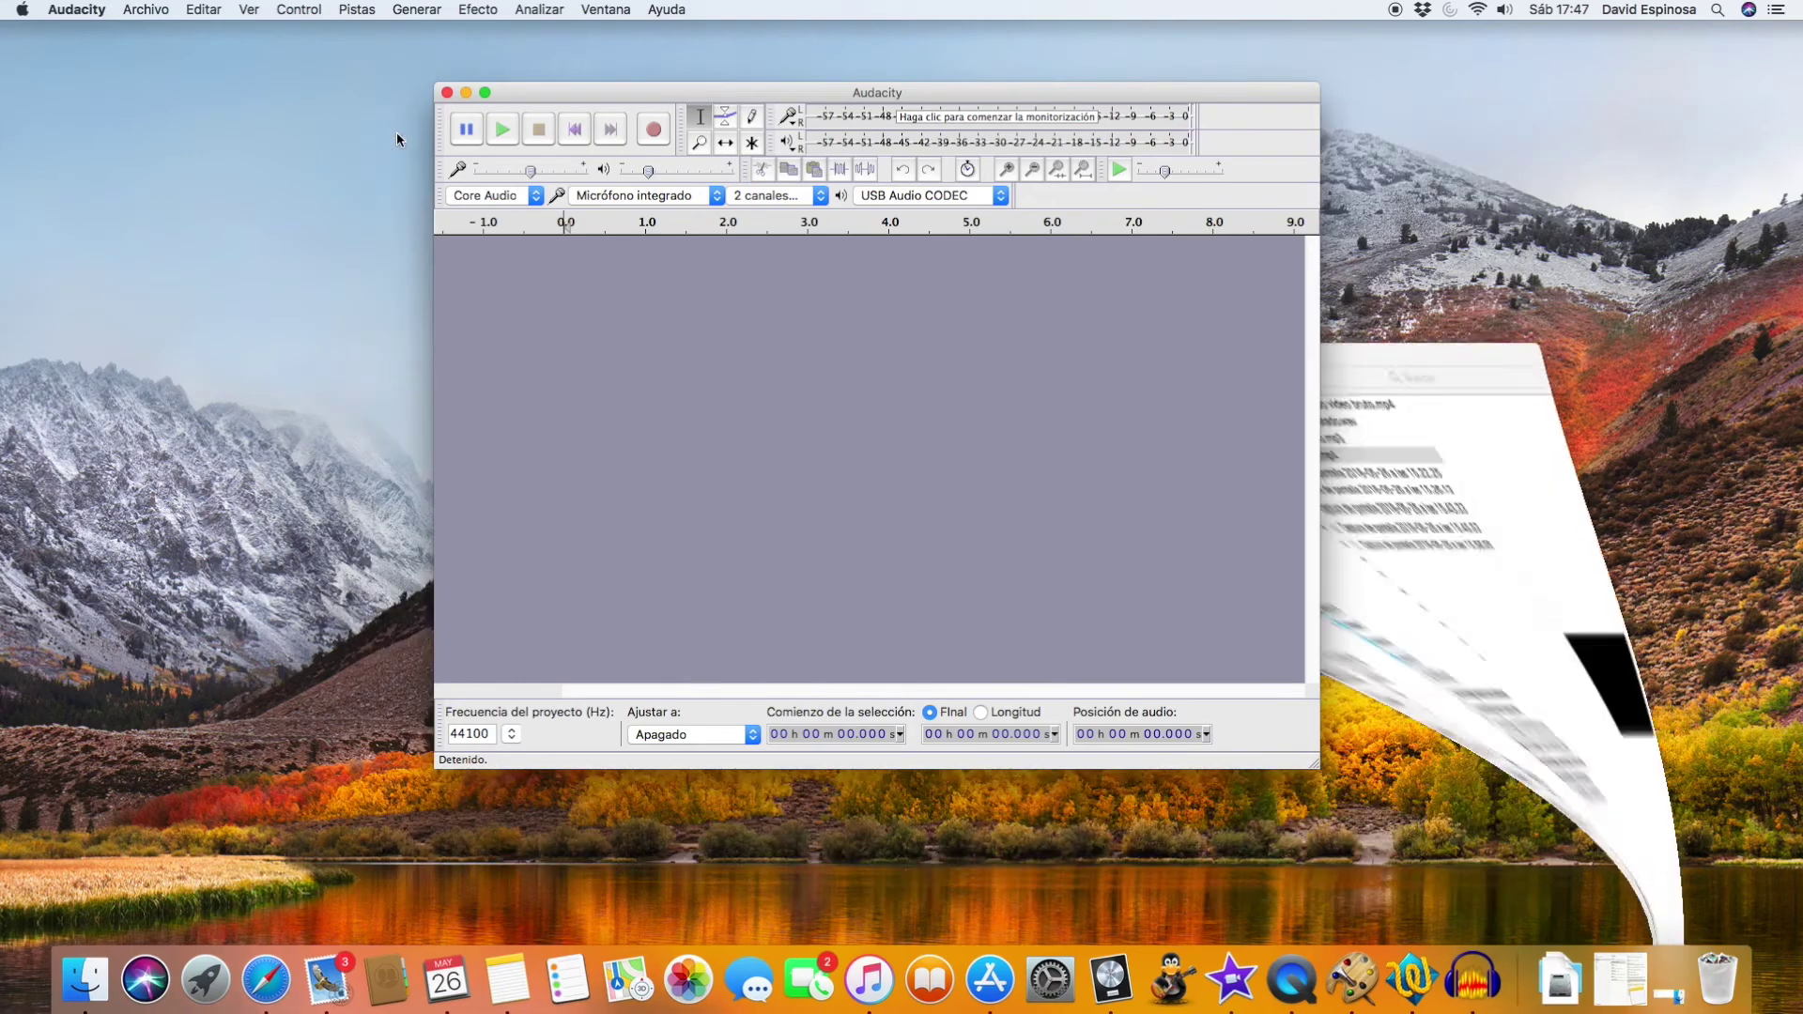
- Record about 4 seconds of voice with the built-in microphone in the maximized window, and play the recording back
drag(750, 100, 683, 83)
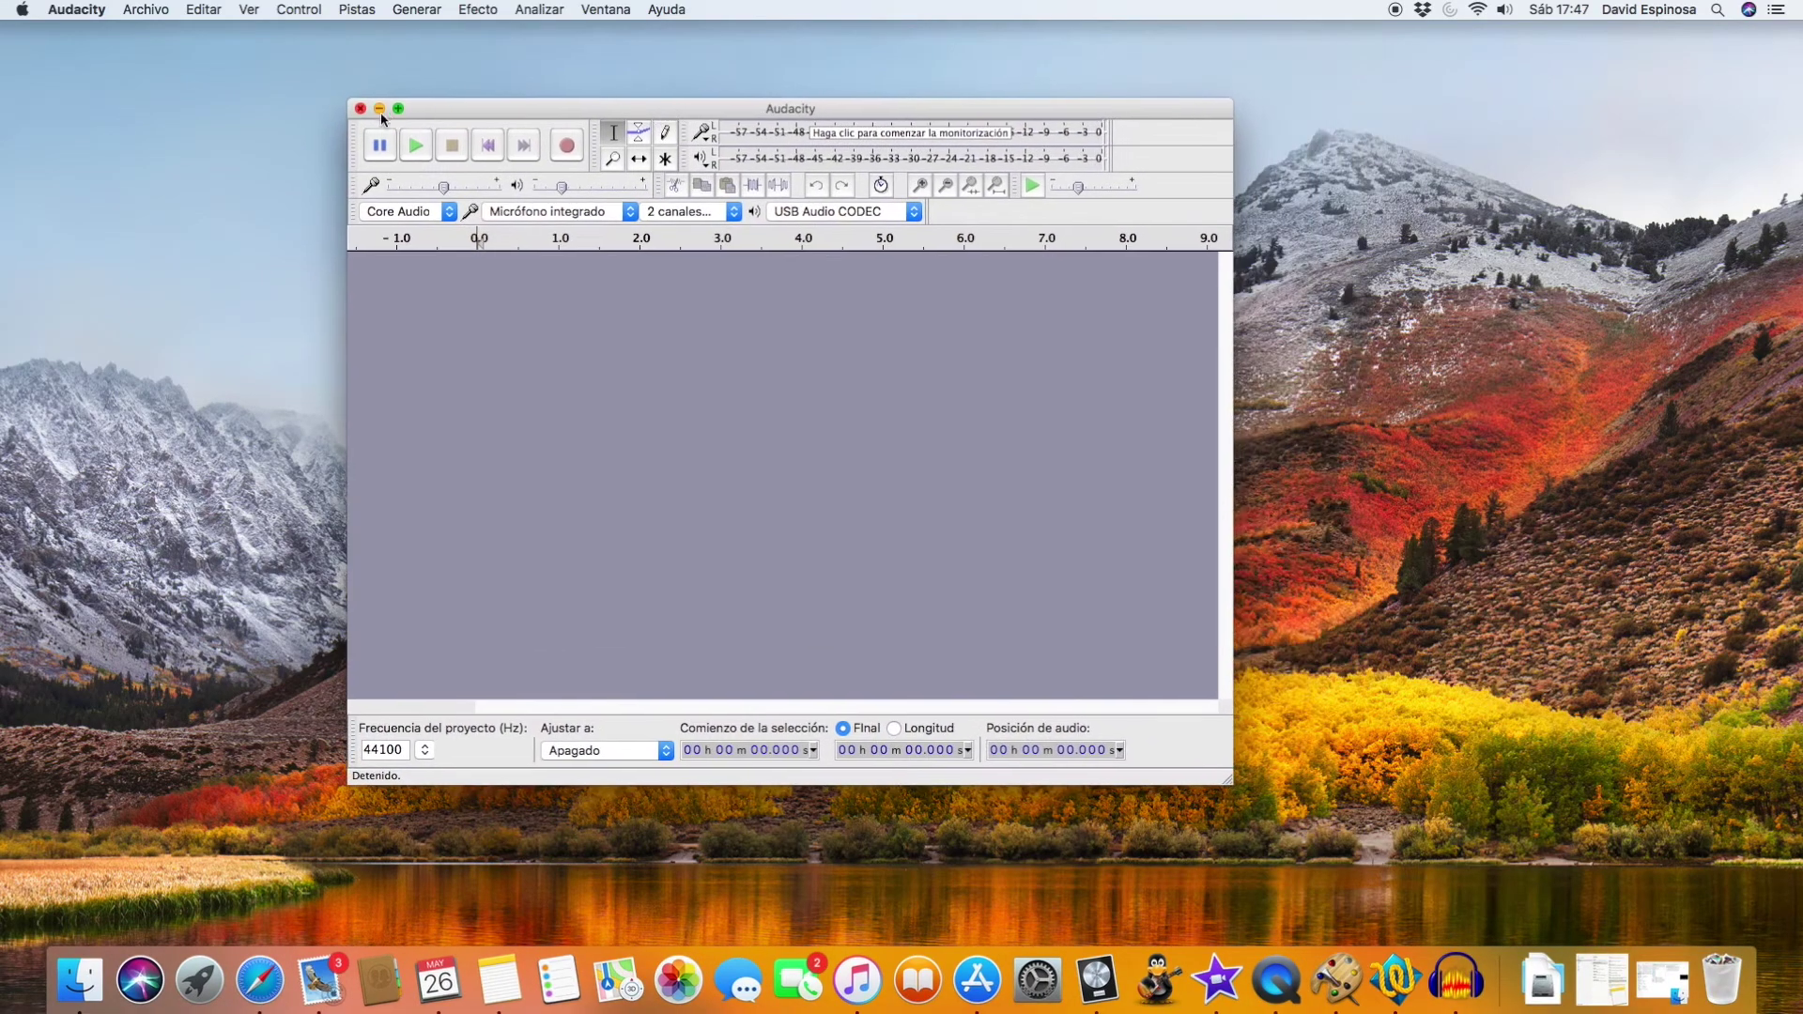
click(397, 109)
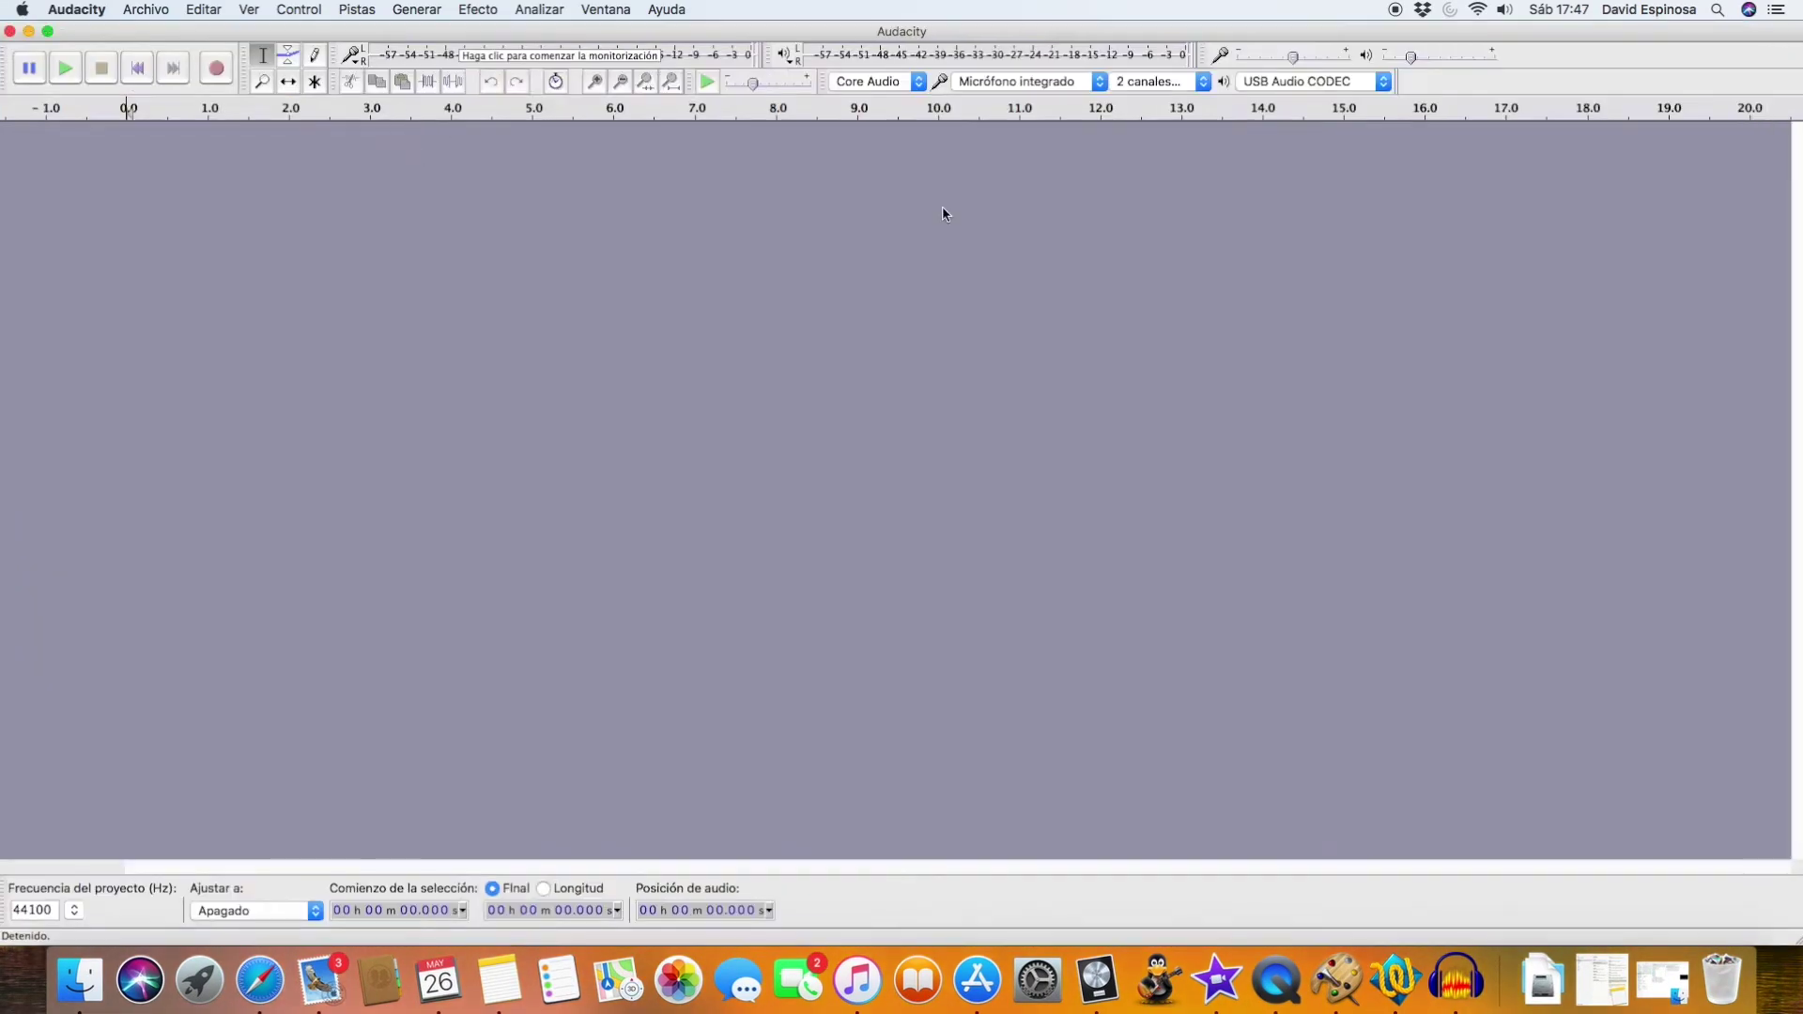
click(219, 70)
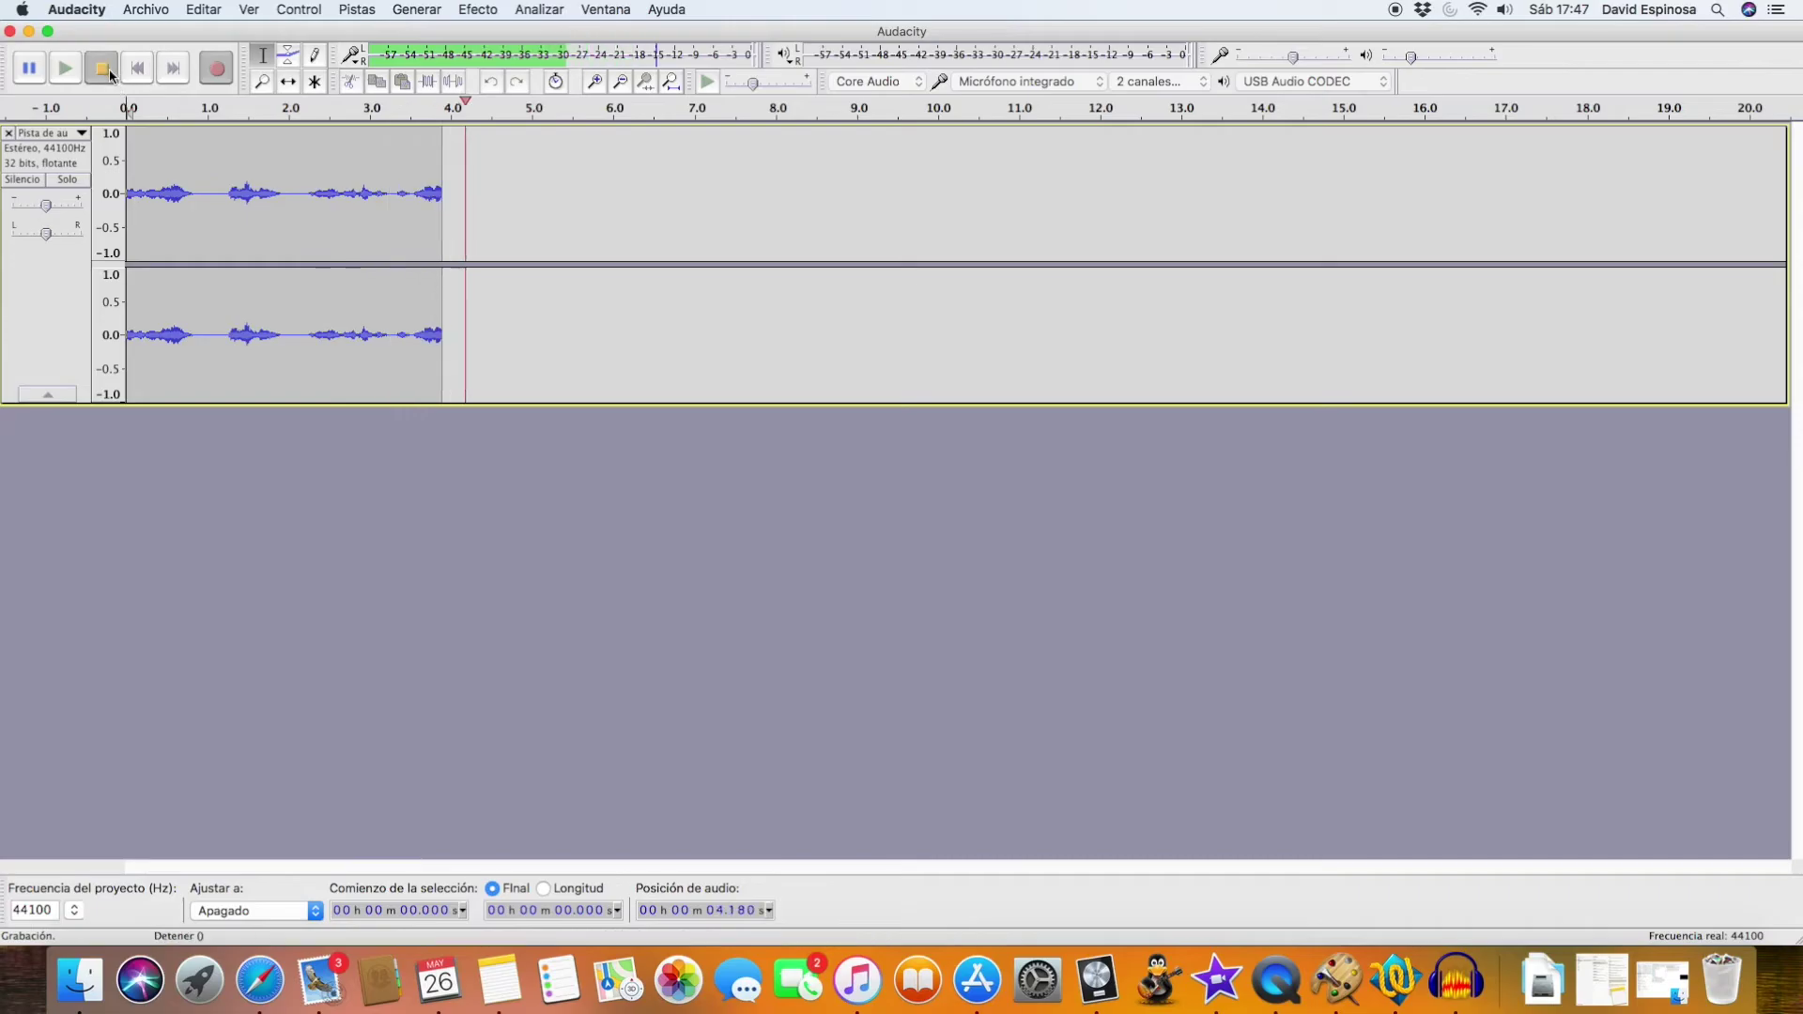
click(137, 71)
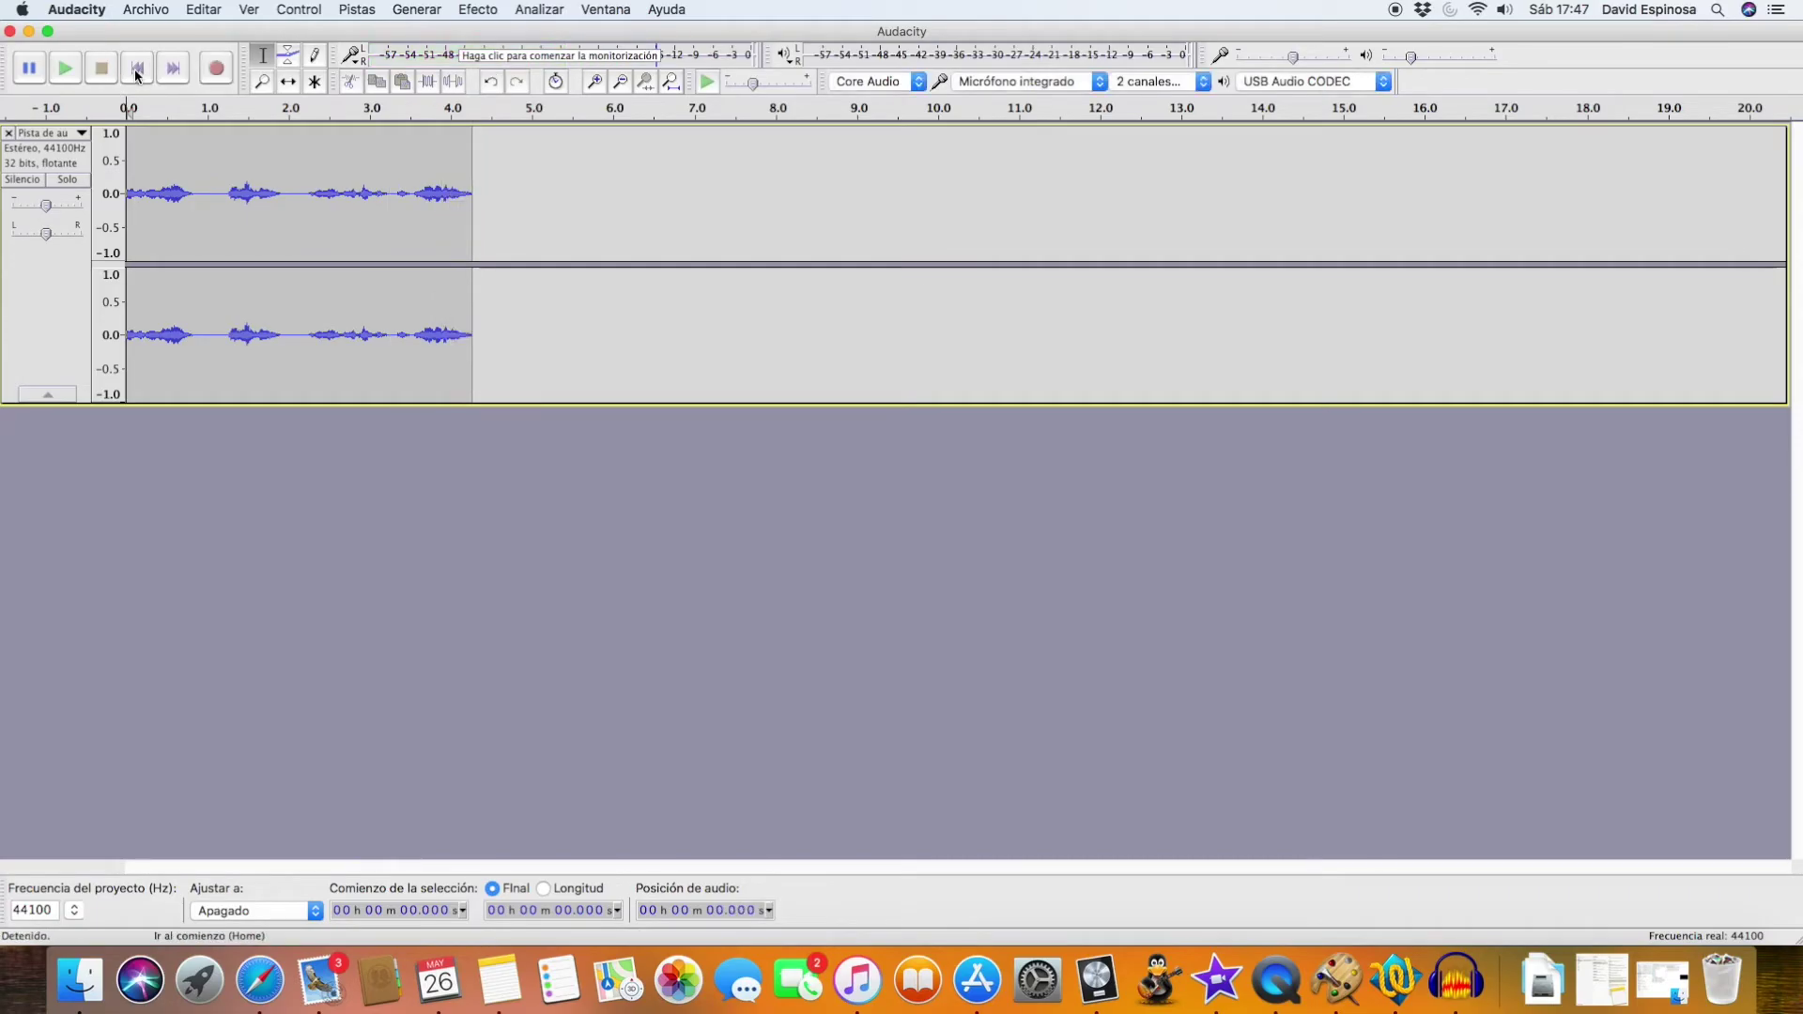
click(79, 75)
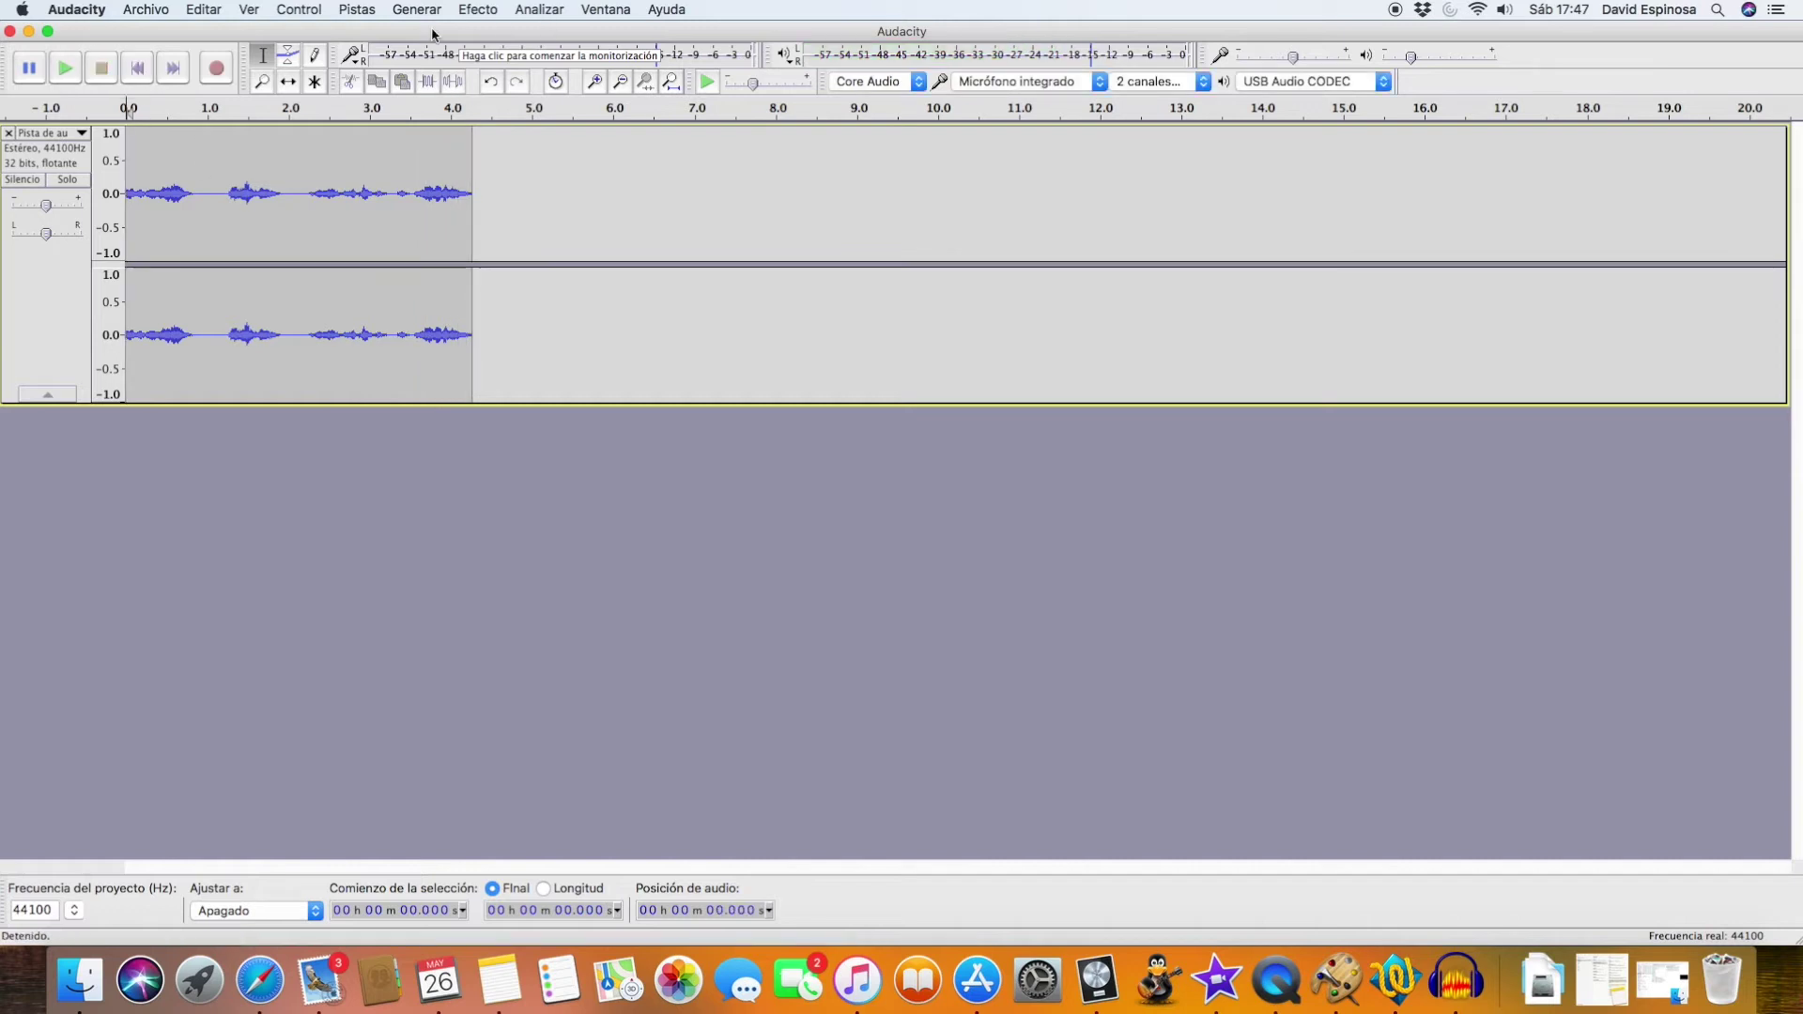
- Normalize the whole recording to a maximum amplitude of 0 dB with DC offset removal enabled
click(477, 10)
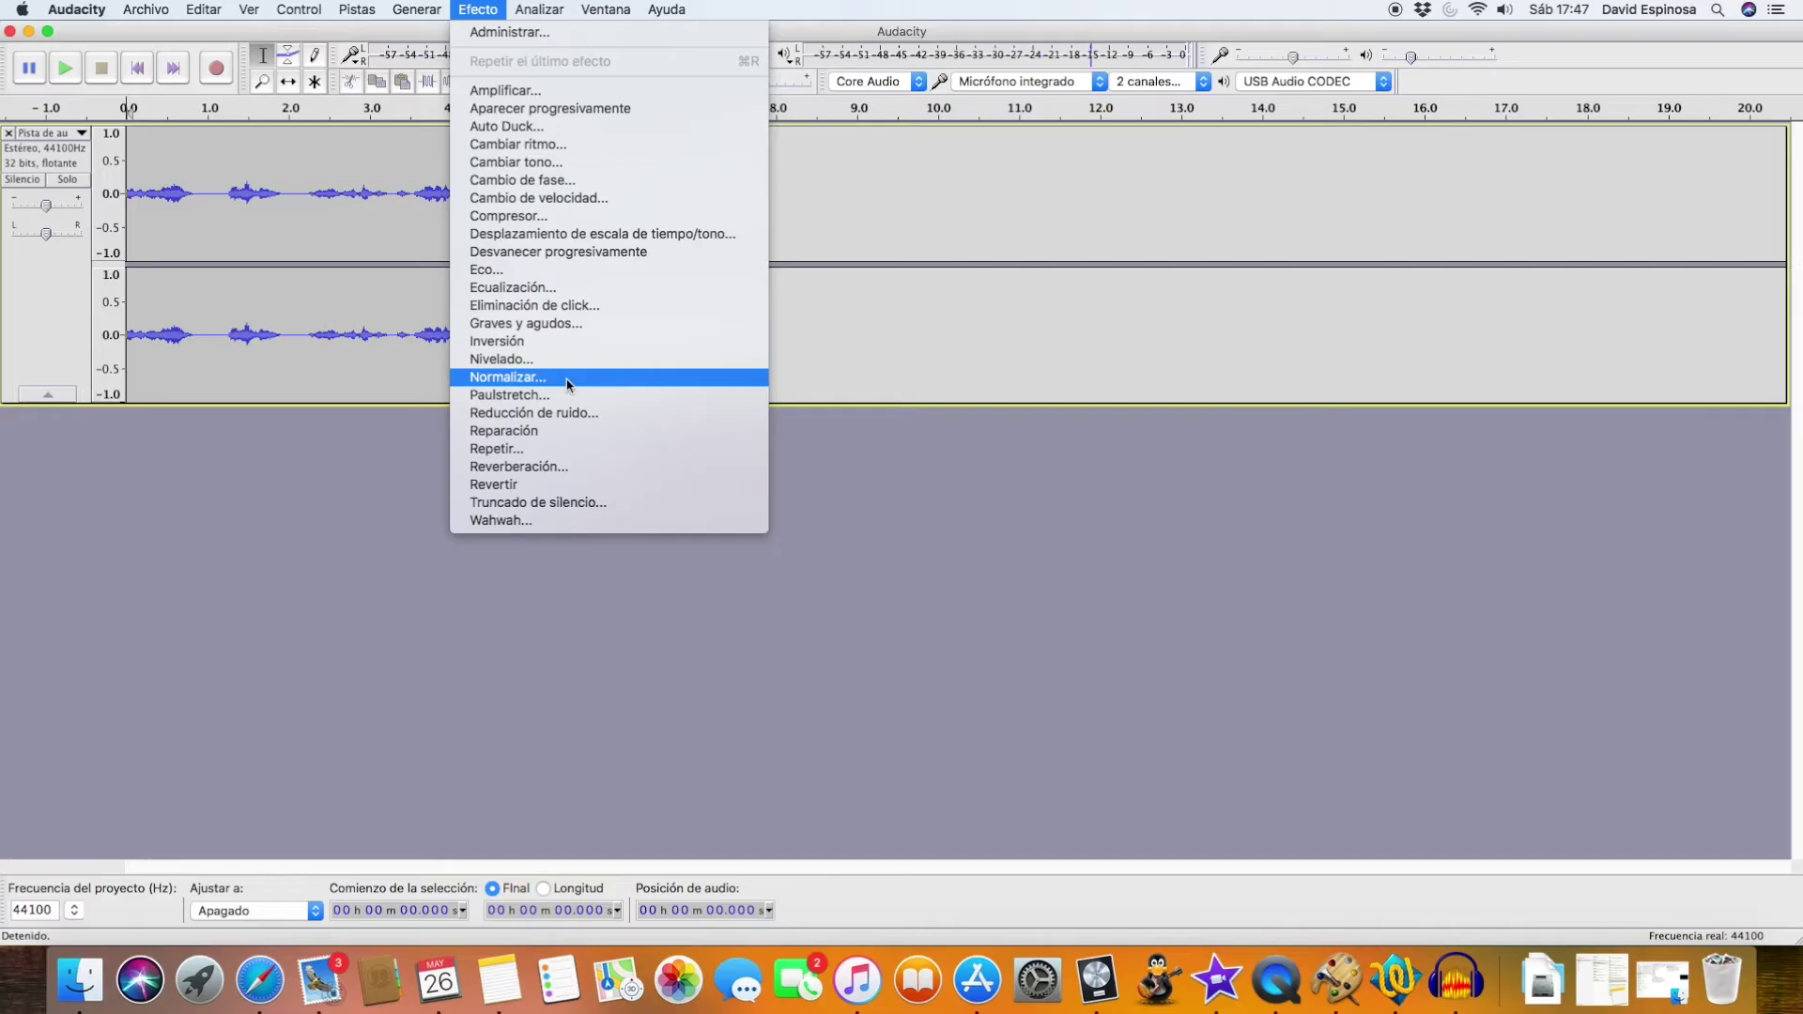
click(238, 188)
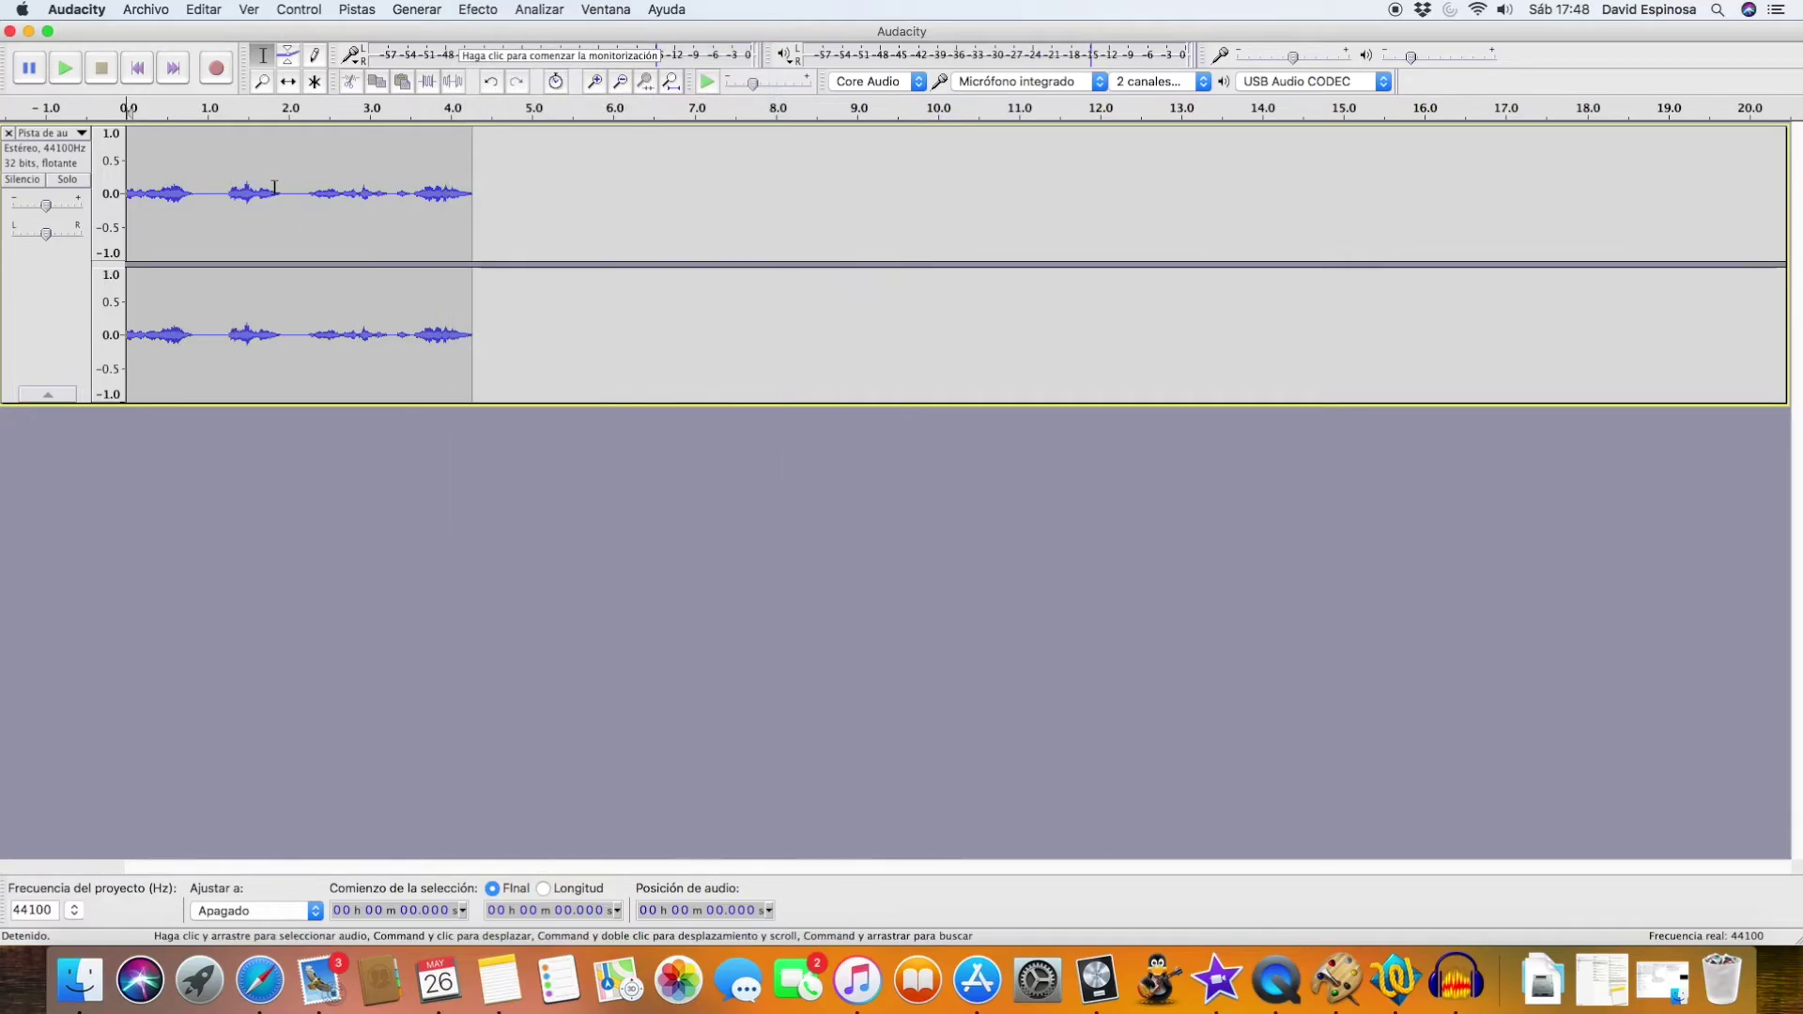
double_click(278, 190)
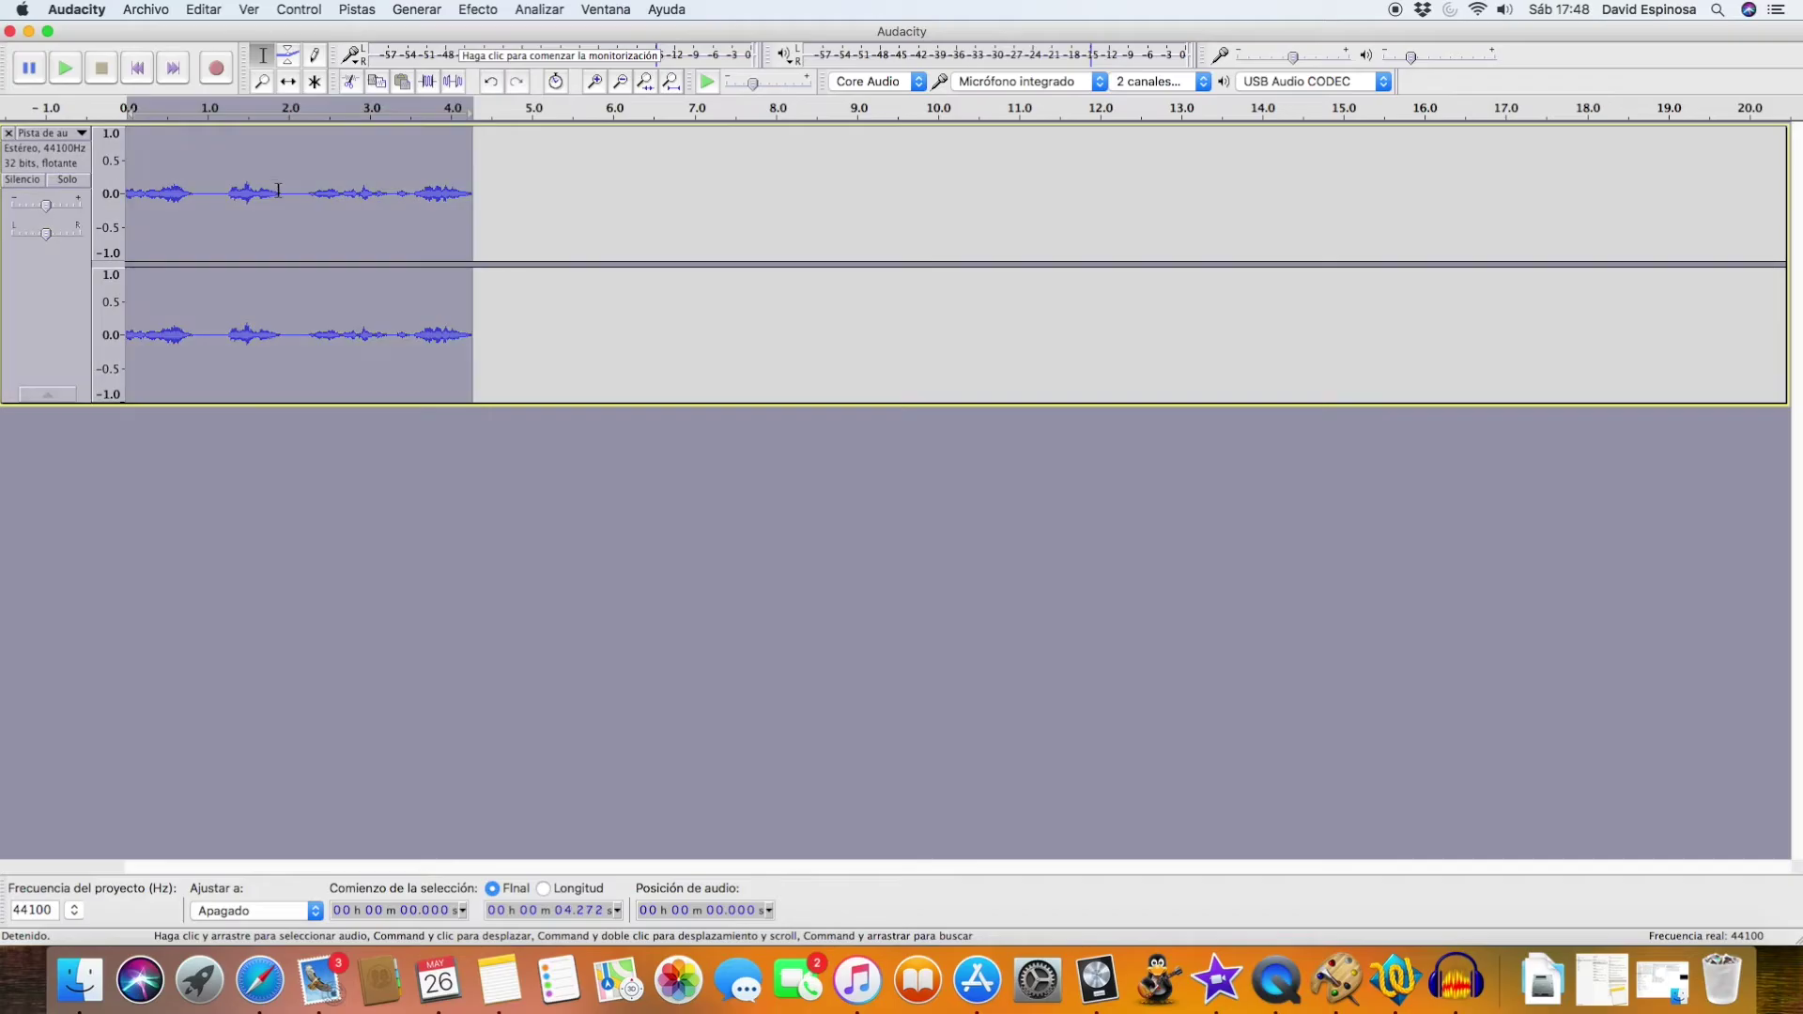
click(476, 11)
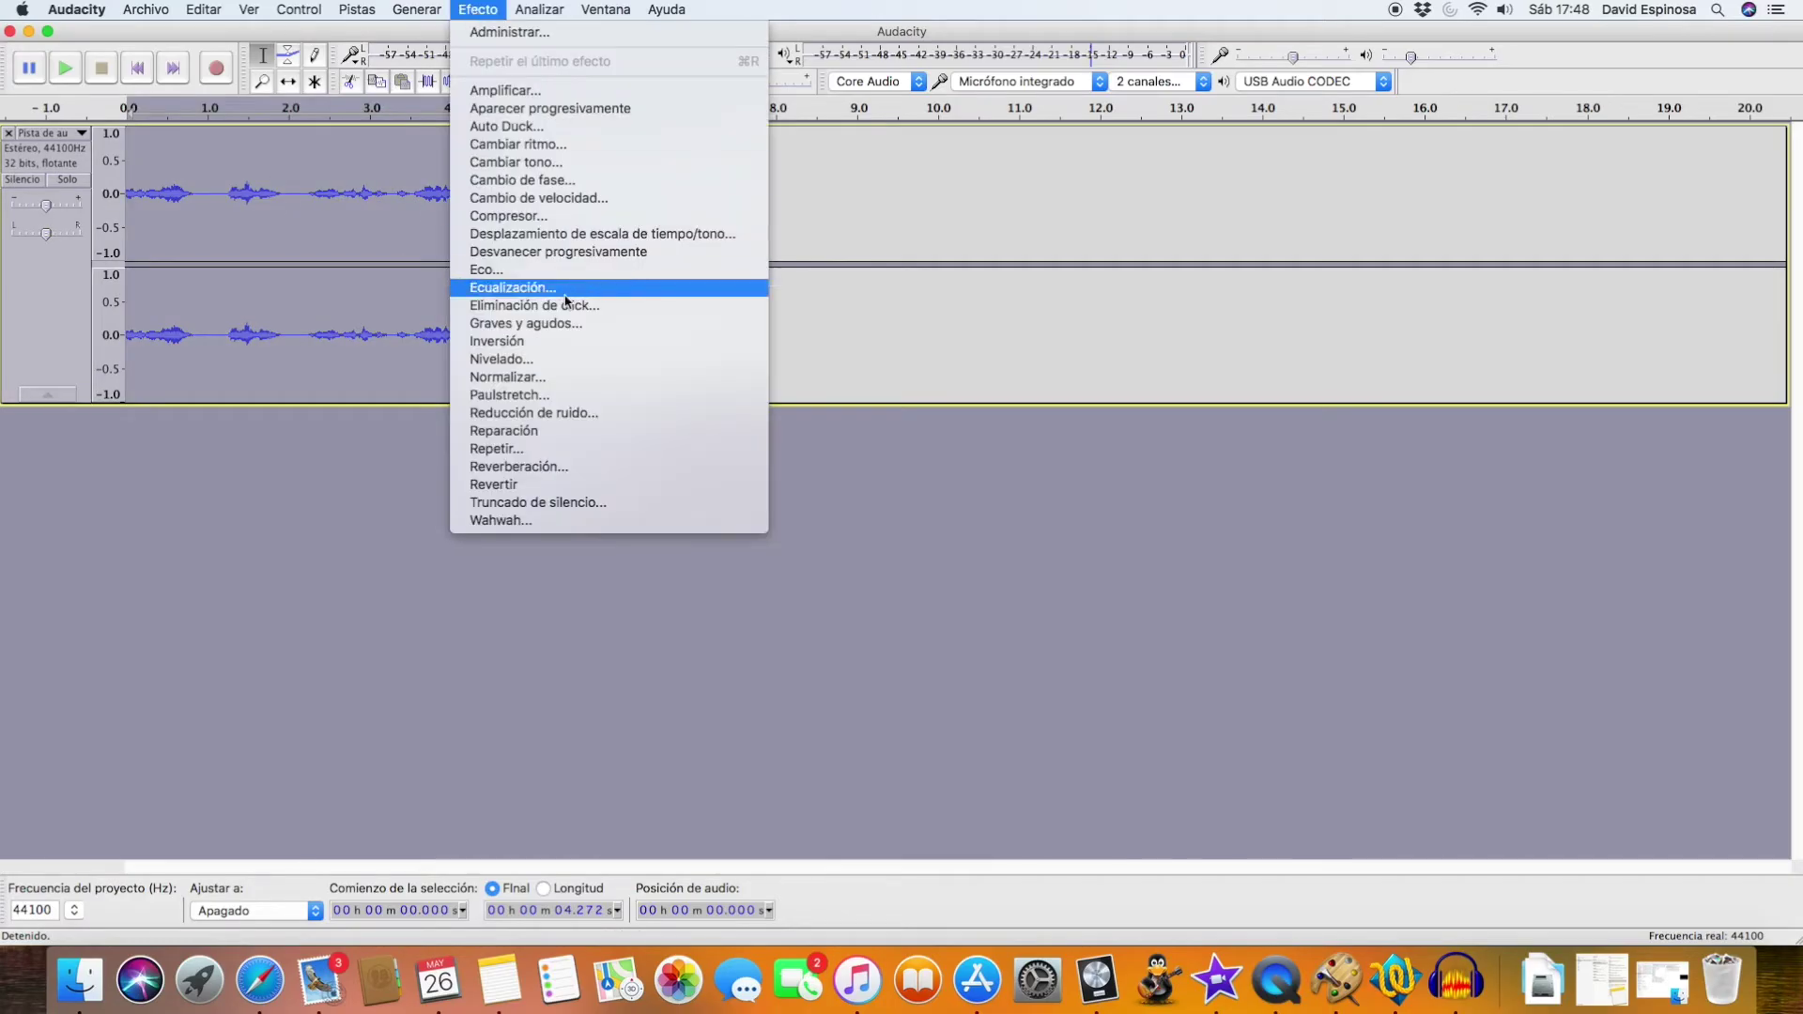
click(561, 380)
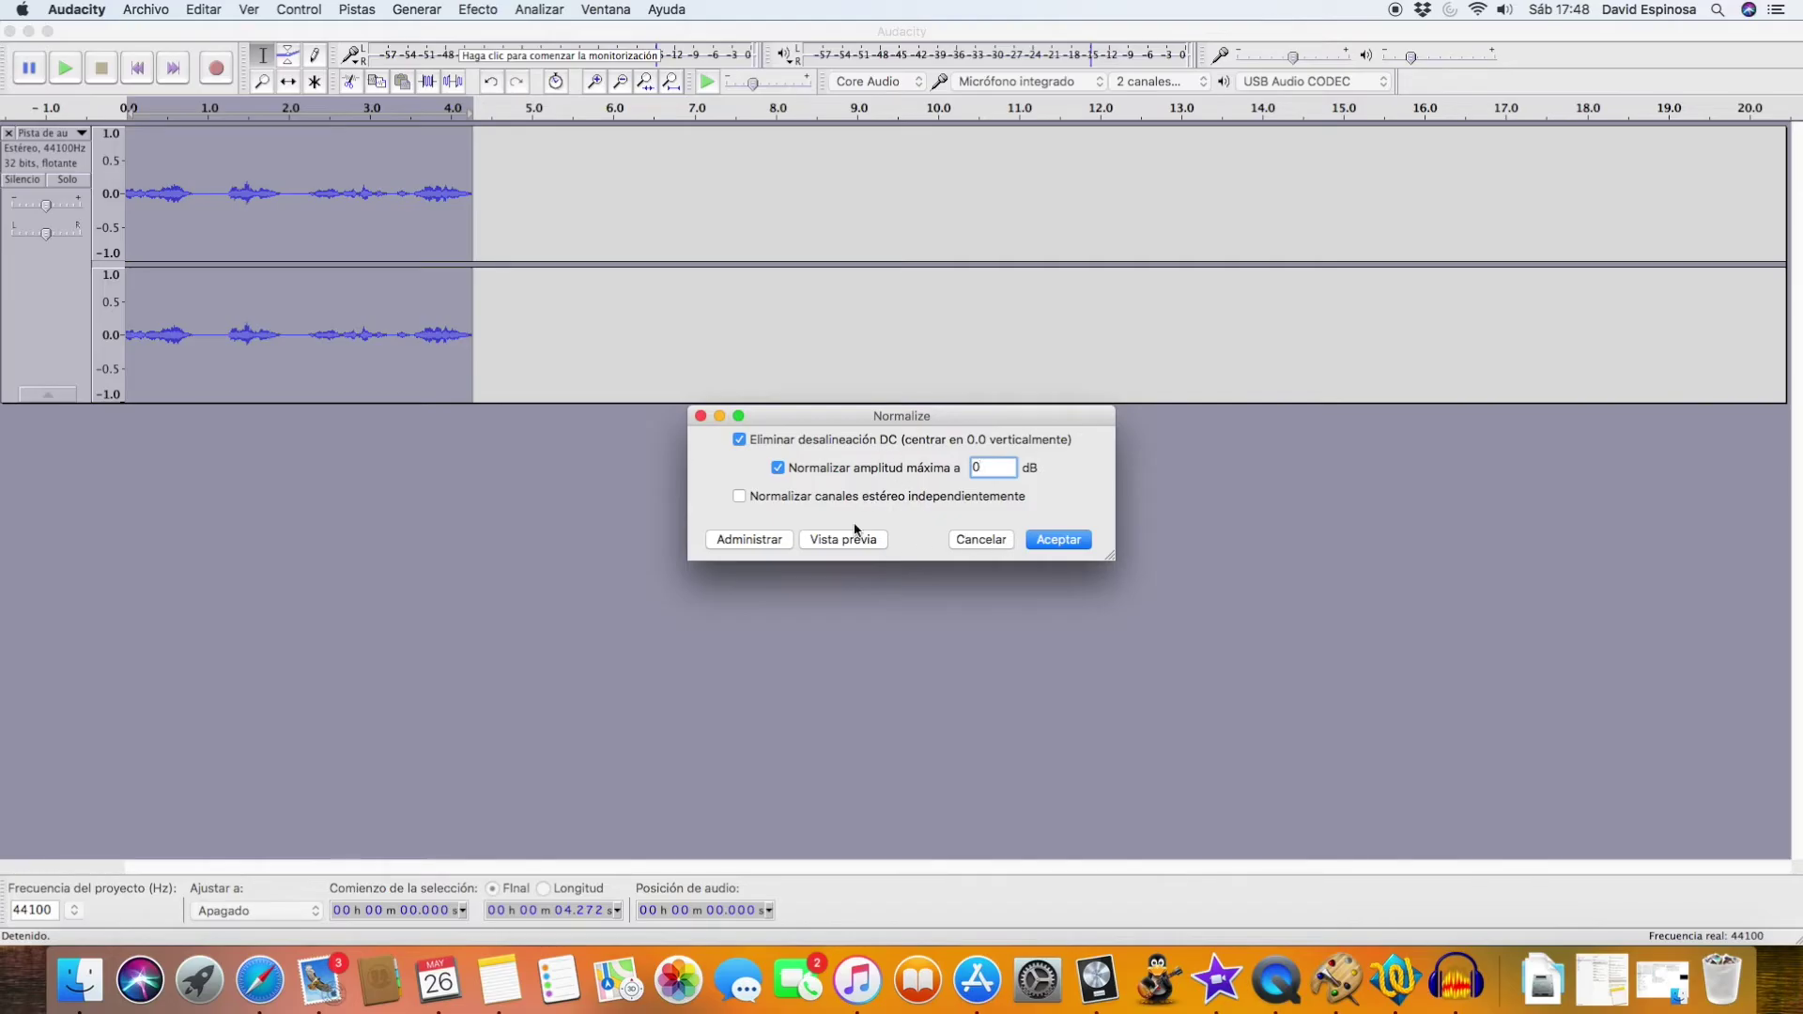
click(1049, 541)
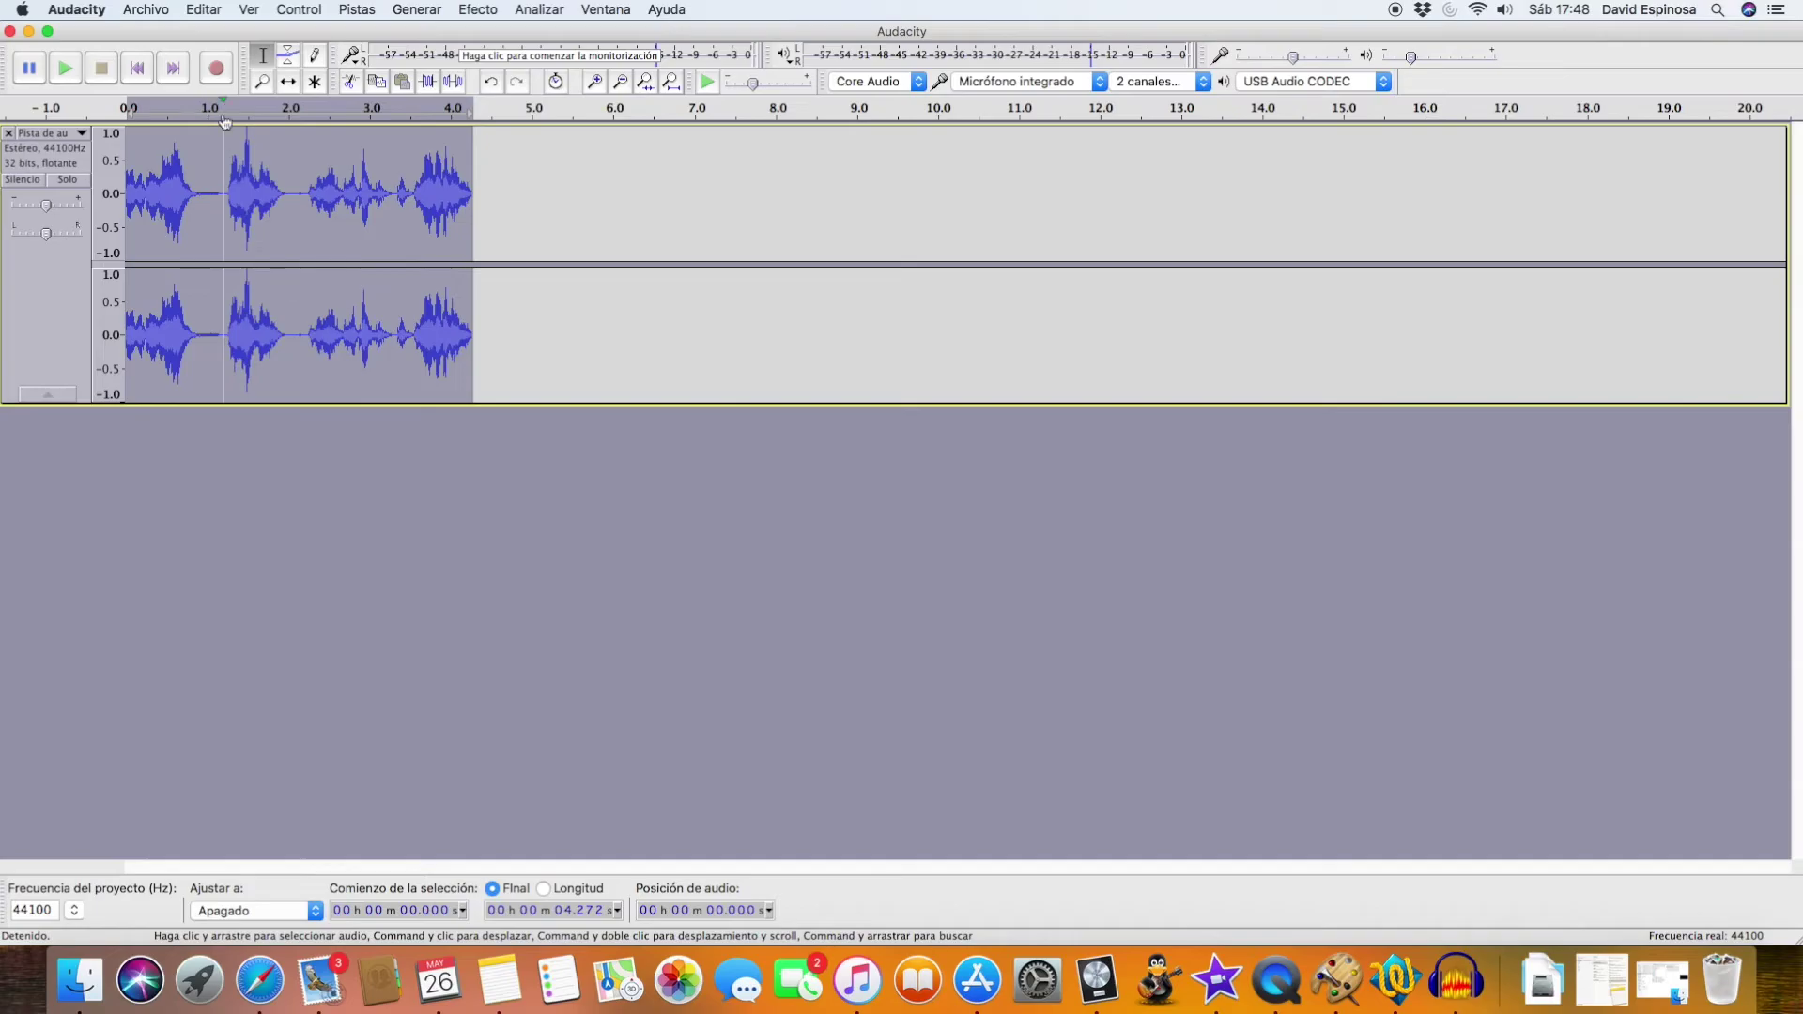
- Listen to the normalized recording from the start, and to the silent gap after the first phrase
click(145, 72)
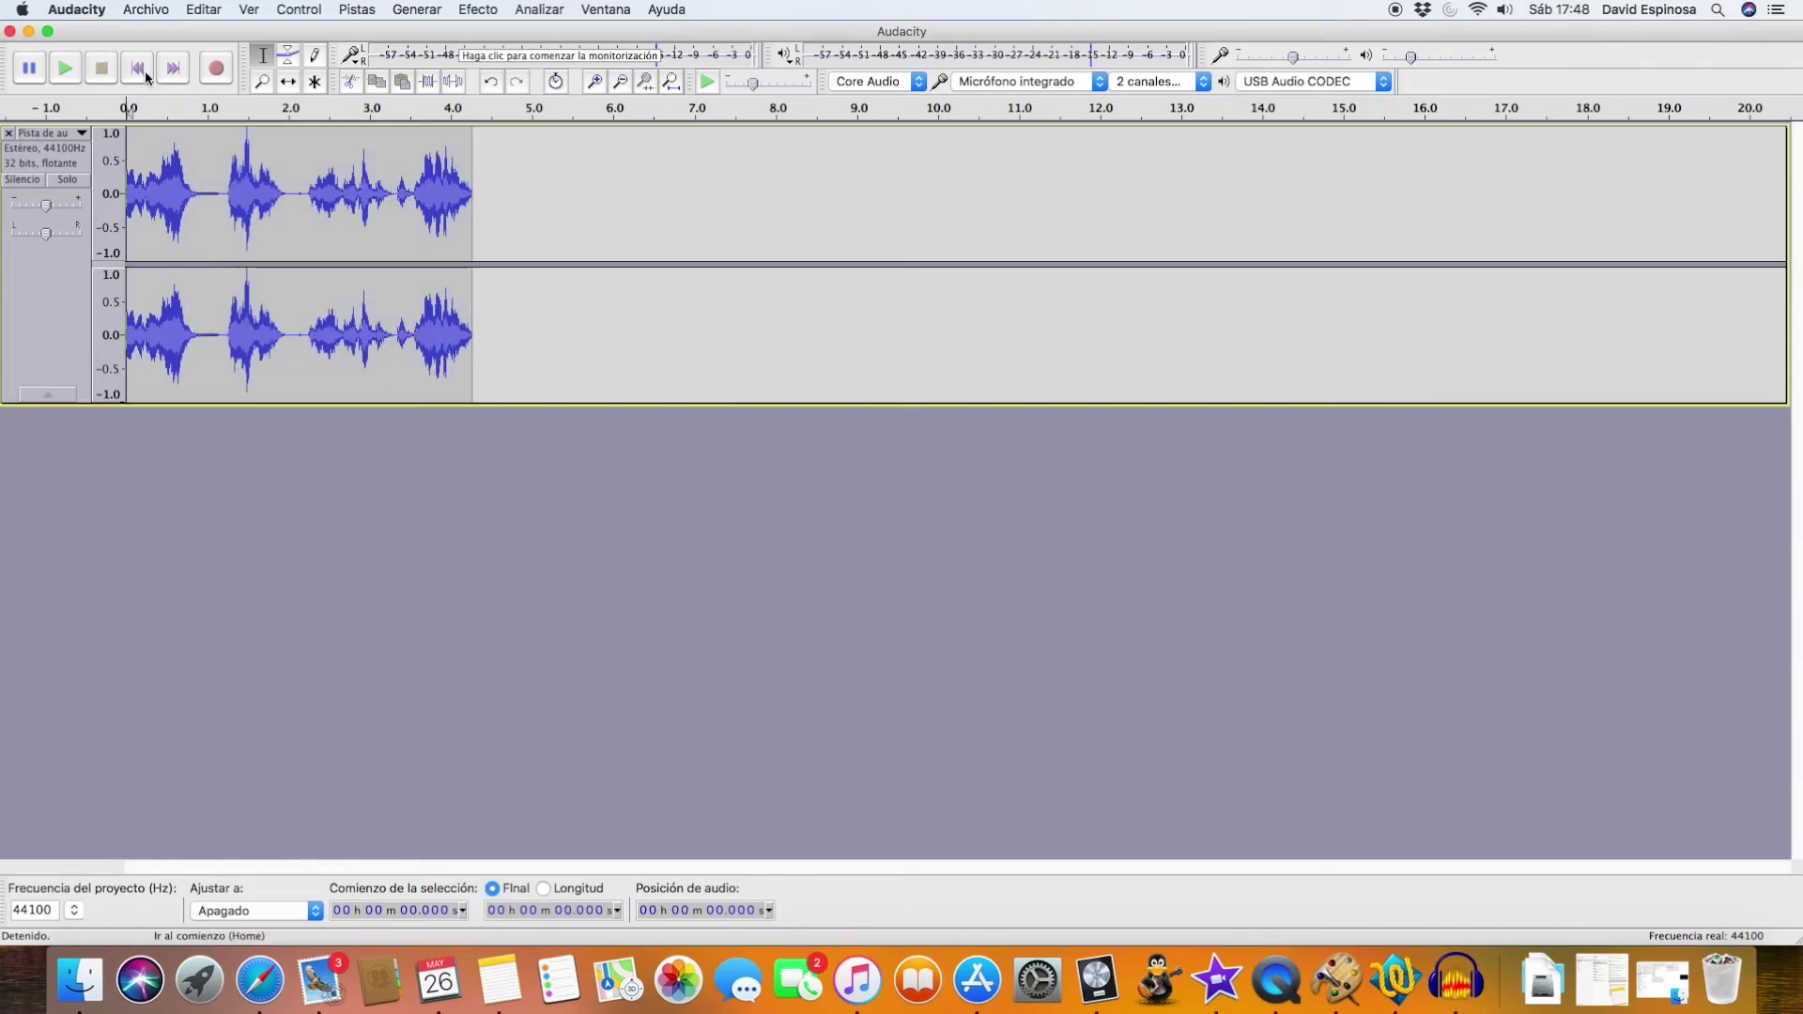
click(74, 72)
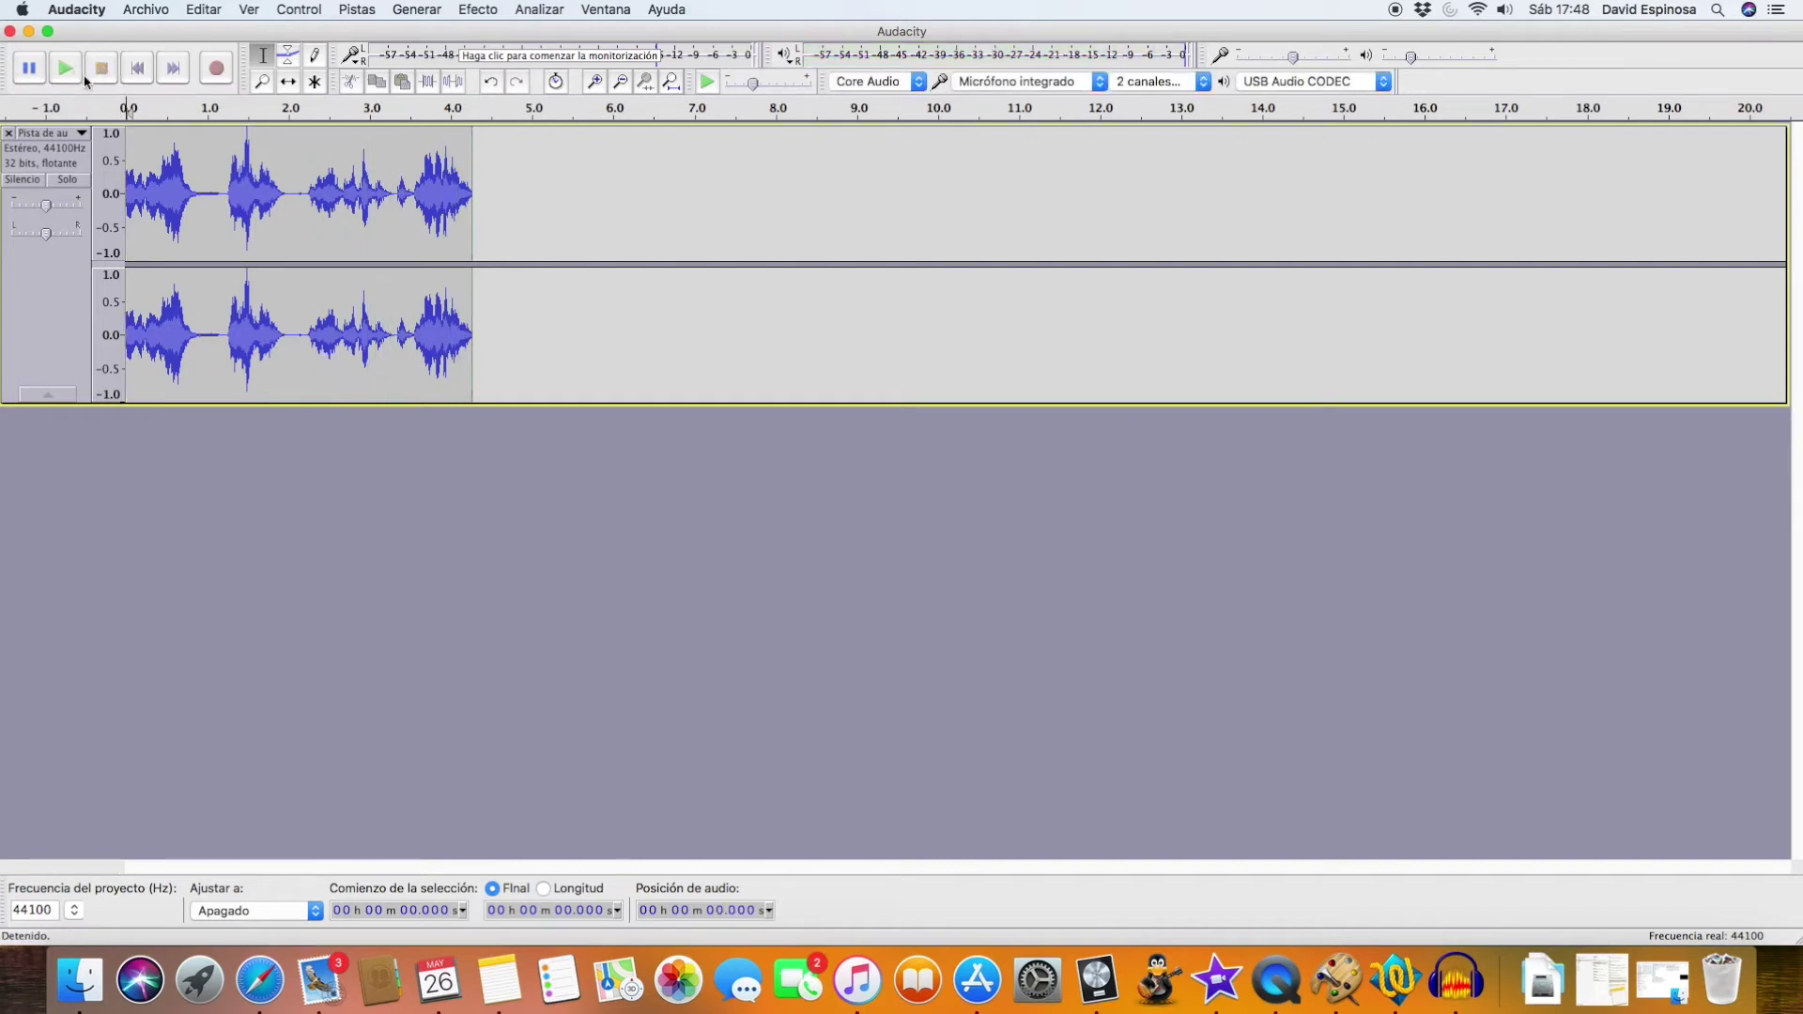
click(197, 194)
key(space)
key(space)
- Capture a noise profile from the silent gap between about 0.88 and 1.22 seconds using Noise Reduction
drag(223, 193, 198, 193)
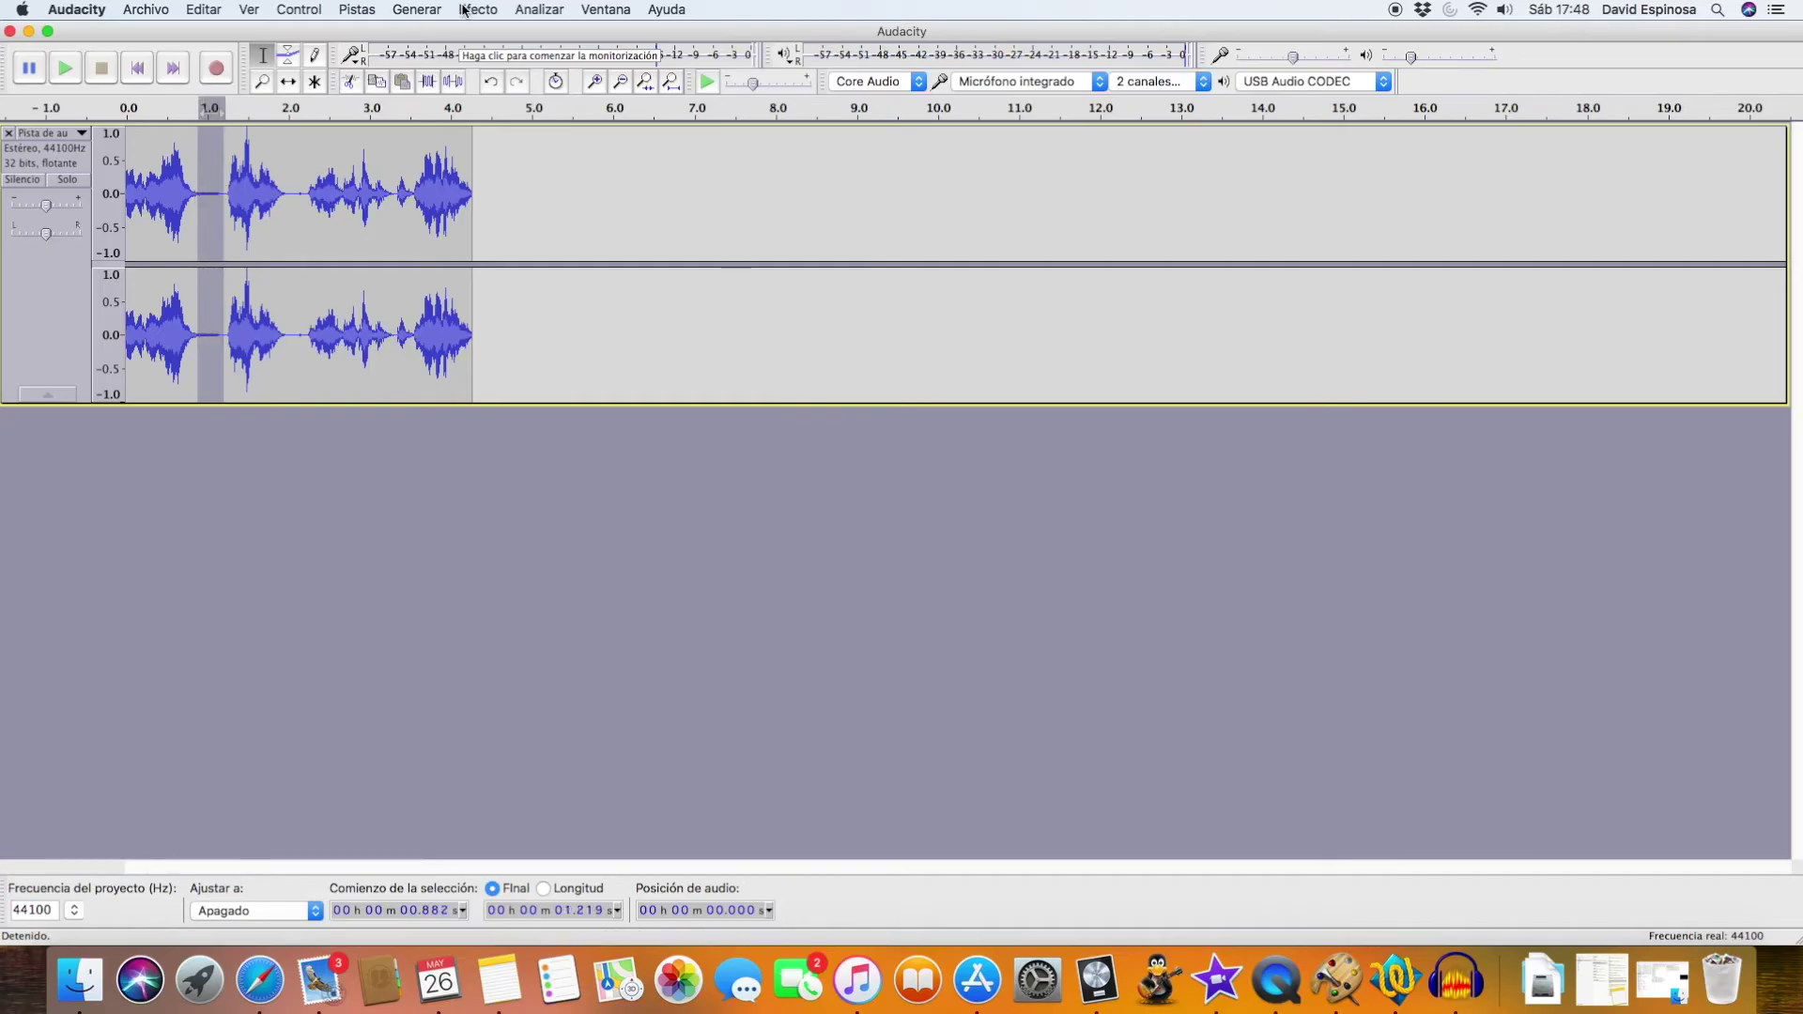
click(465, 9)
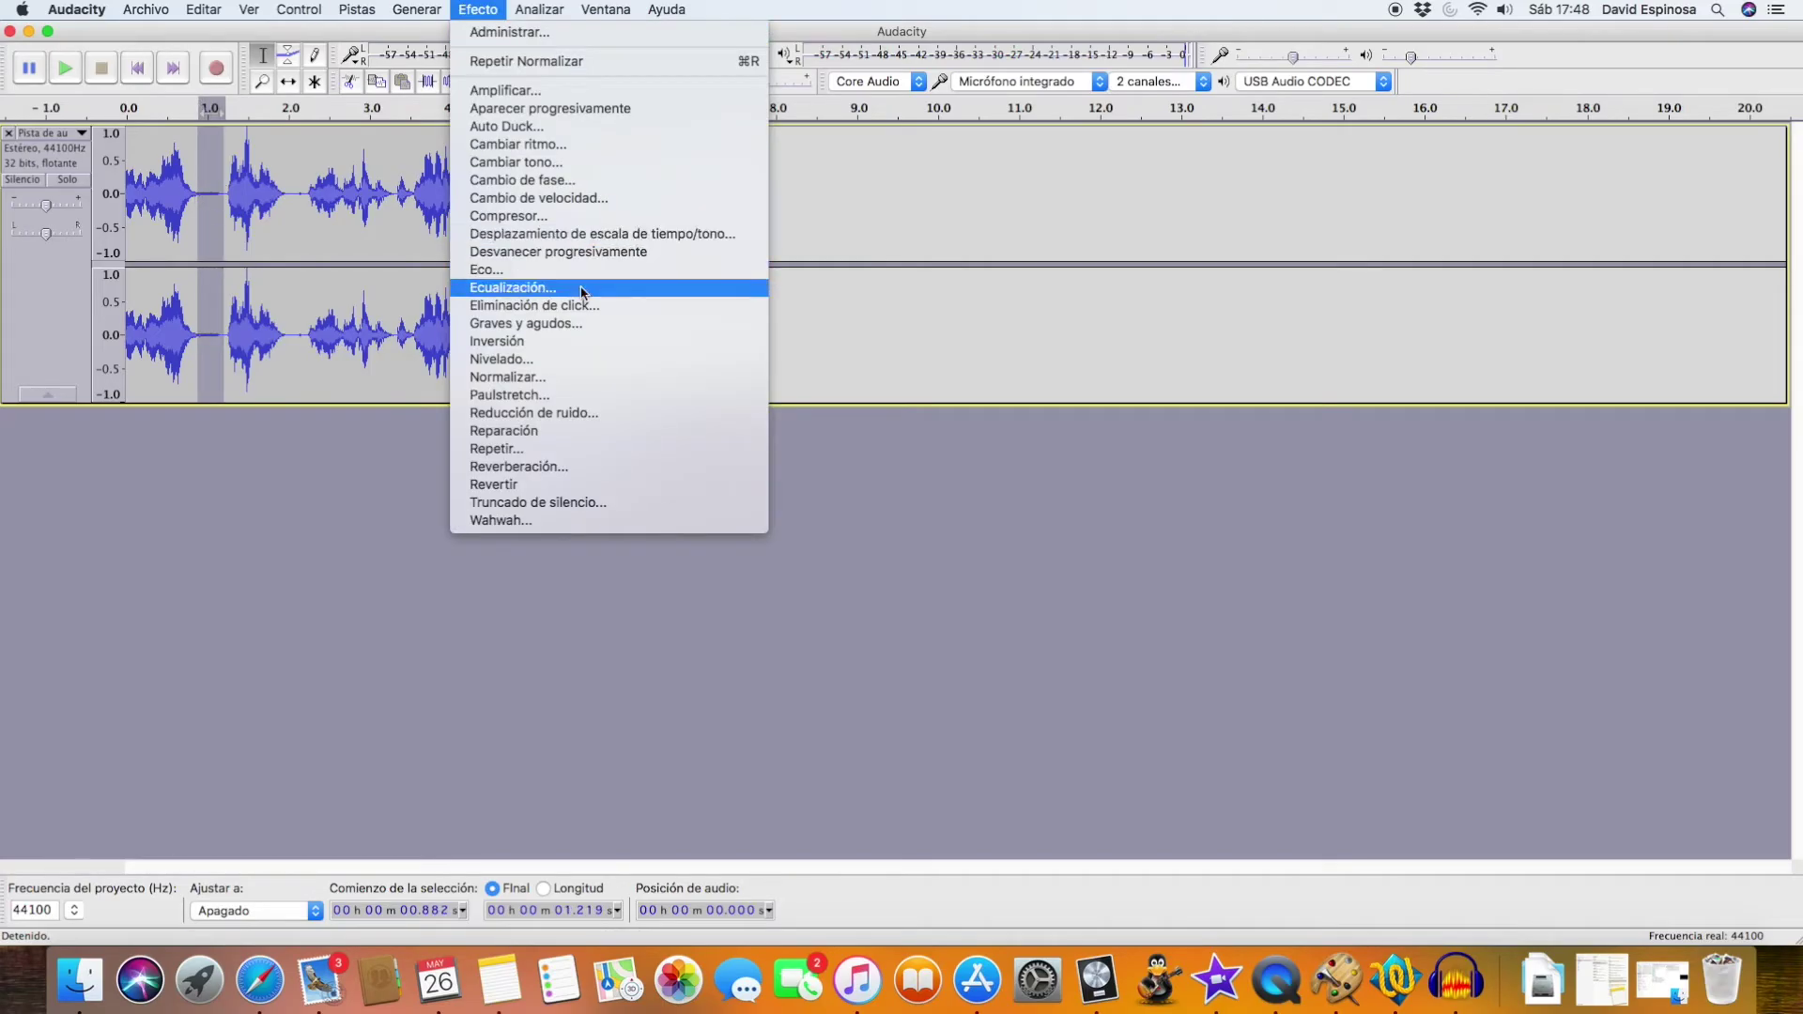
click(586, 415)
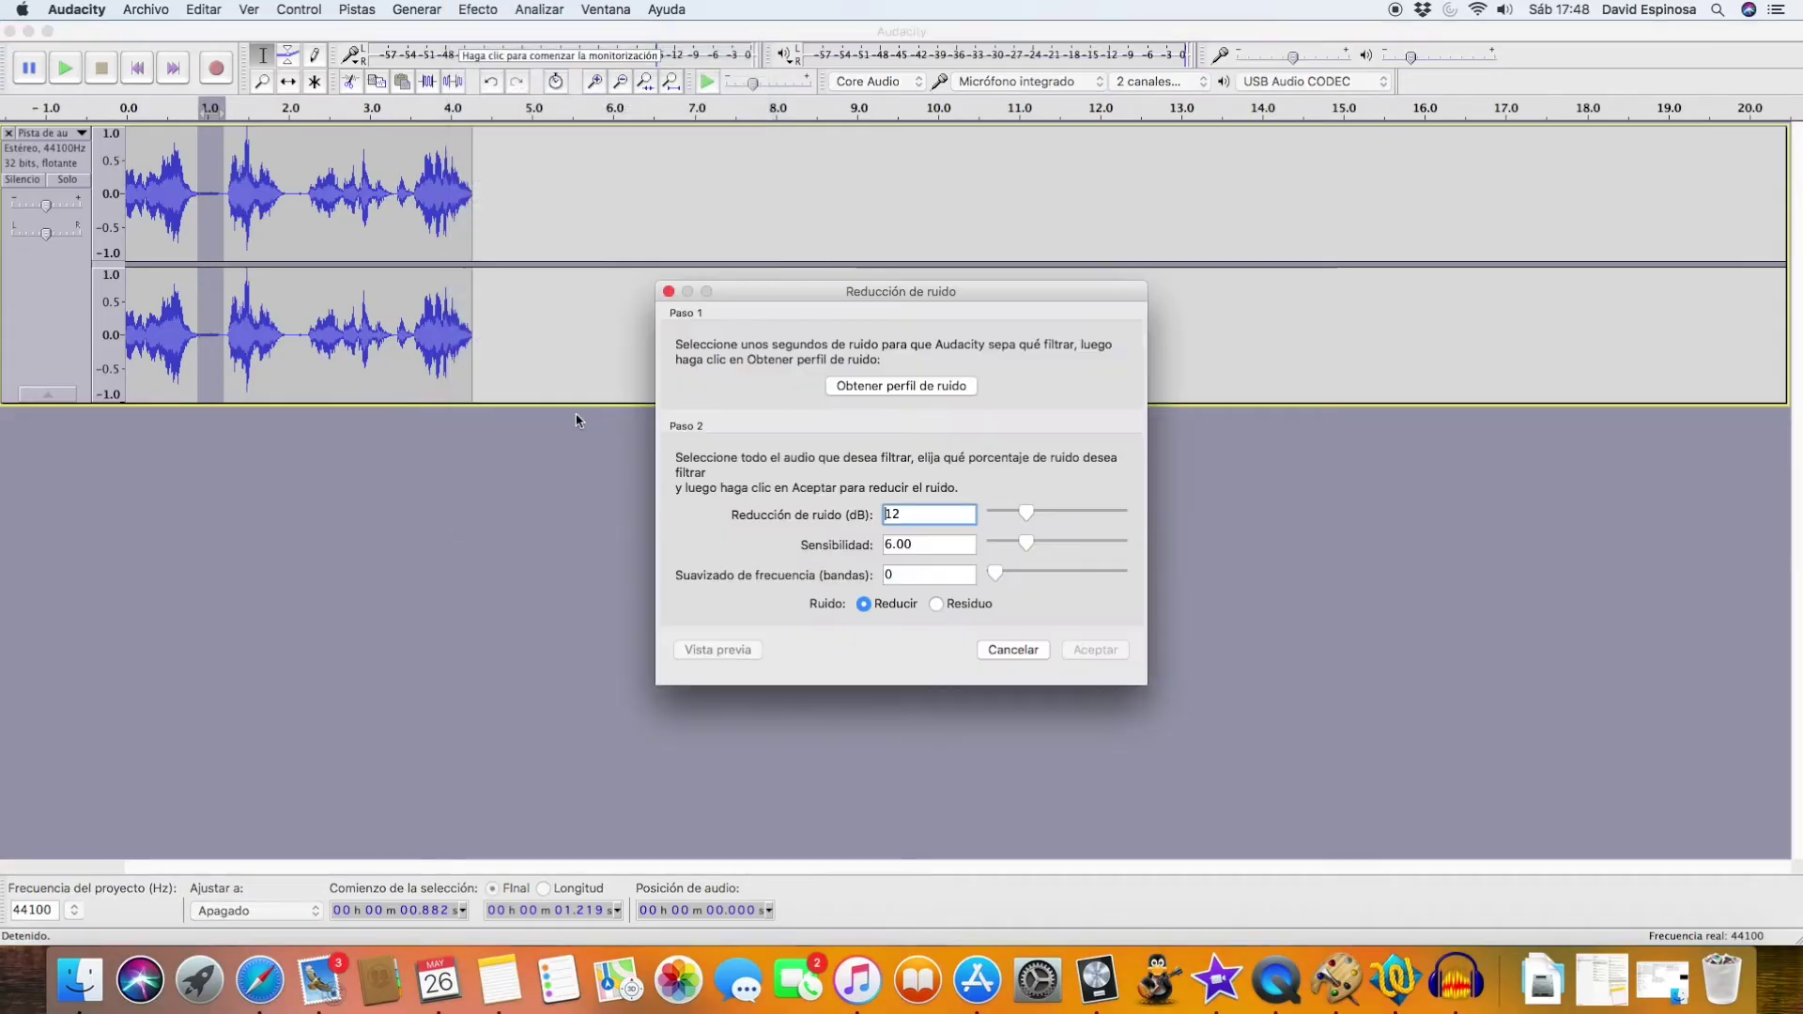
click(876, 387)
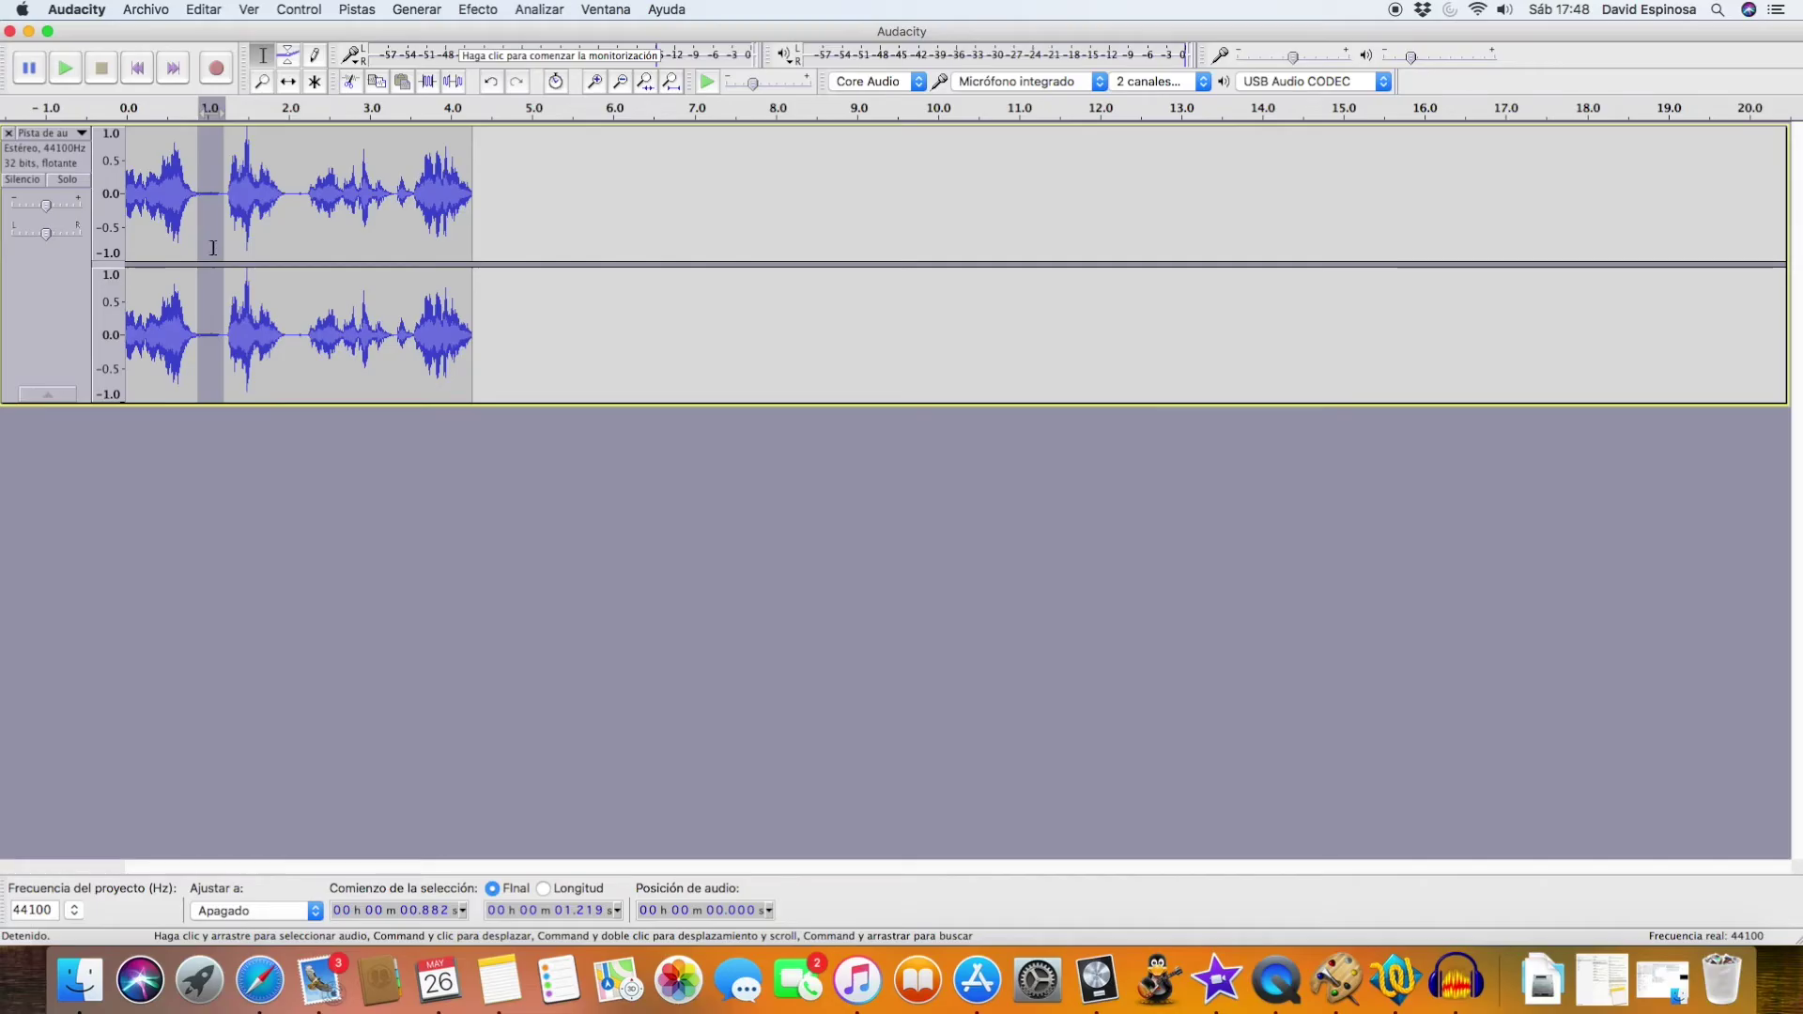
- Apply Noise Reduction to the entire recording with 12 dB reduction, sensitivity 6.00 and 0 frequency smoothing bands
click(632, 208)
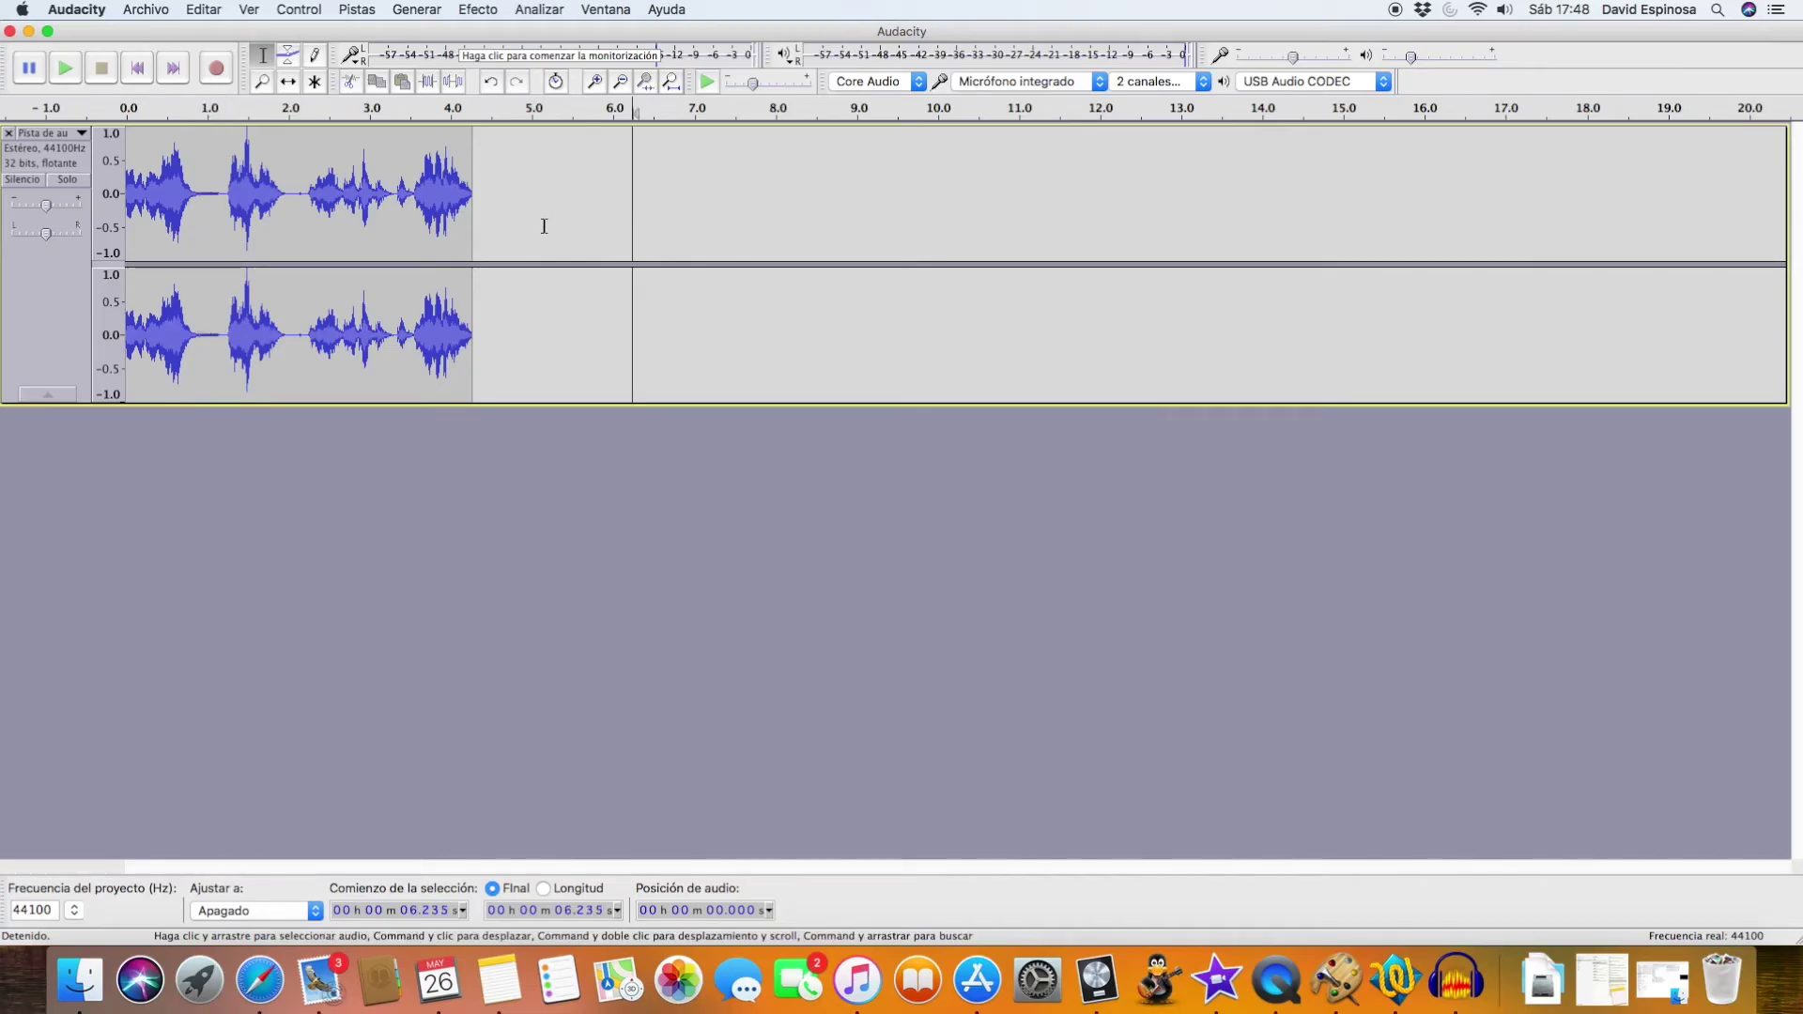
drag(540, 223, 127, 235)
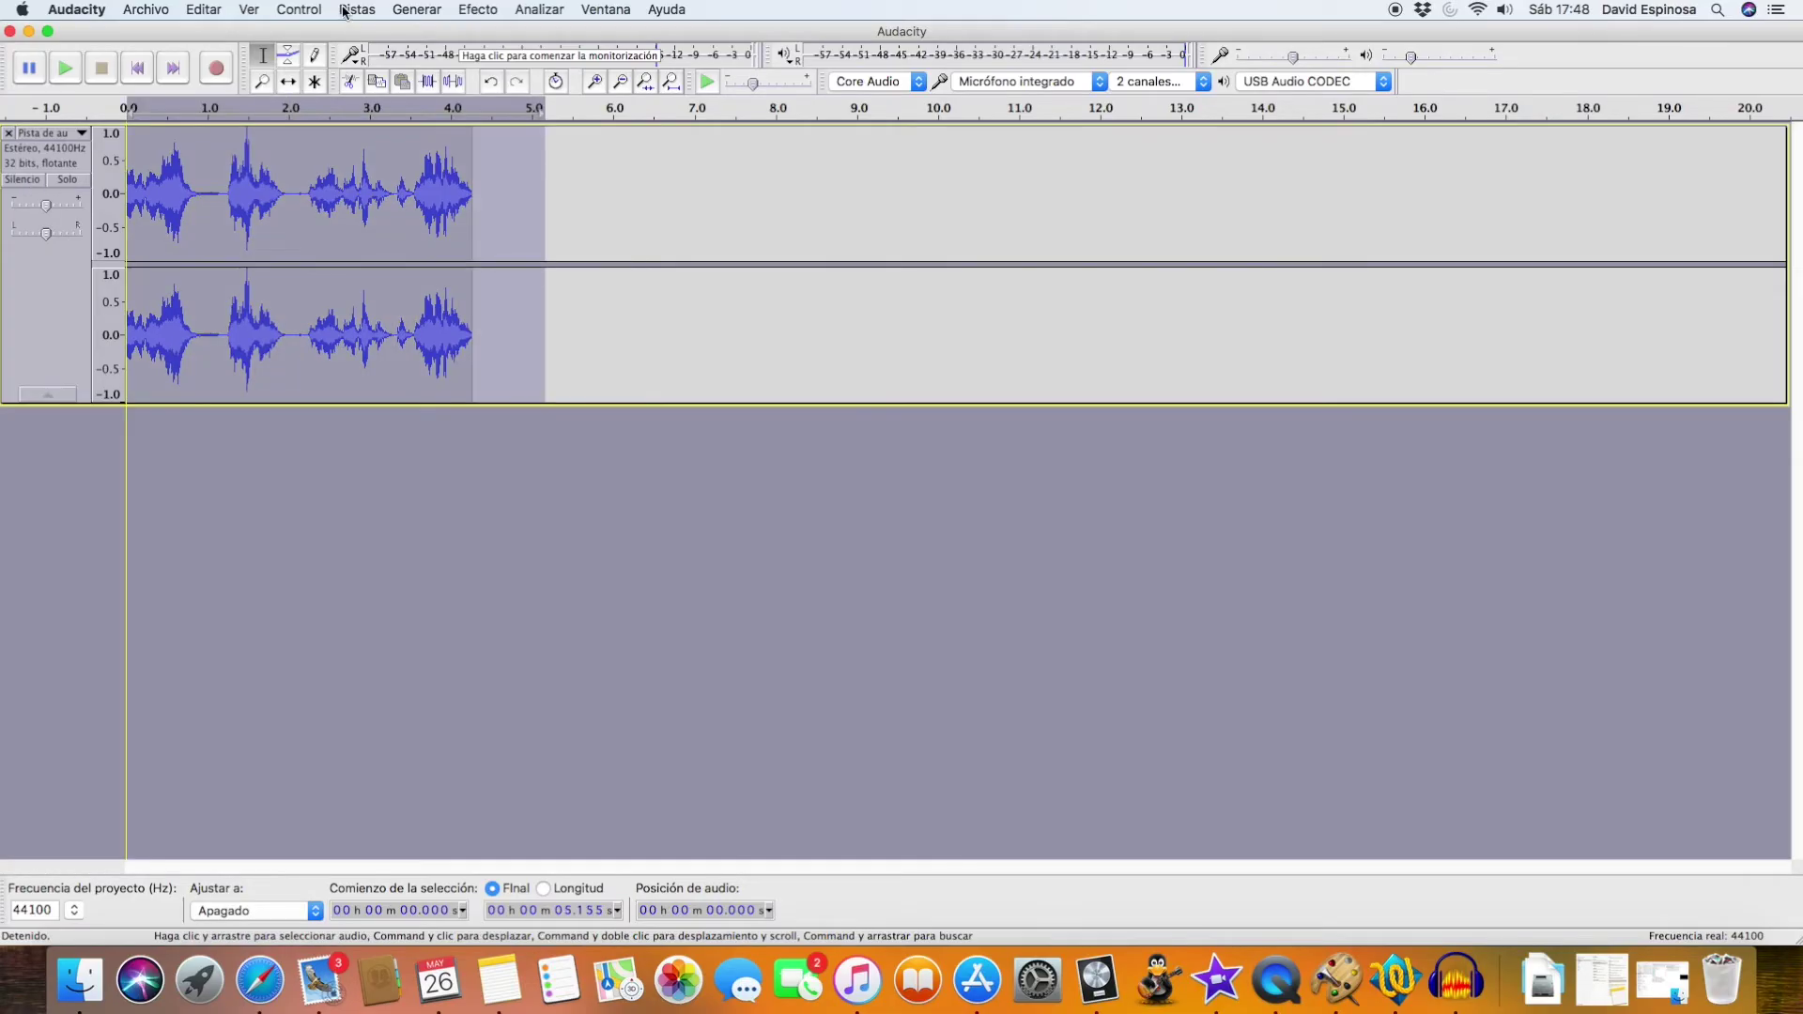
click(478, 9)
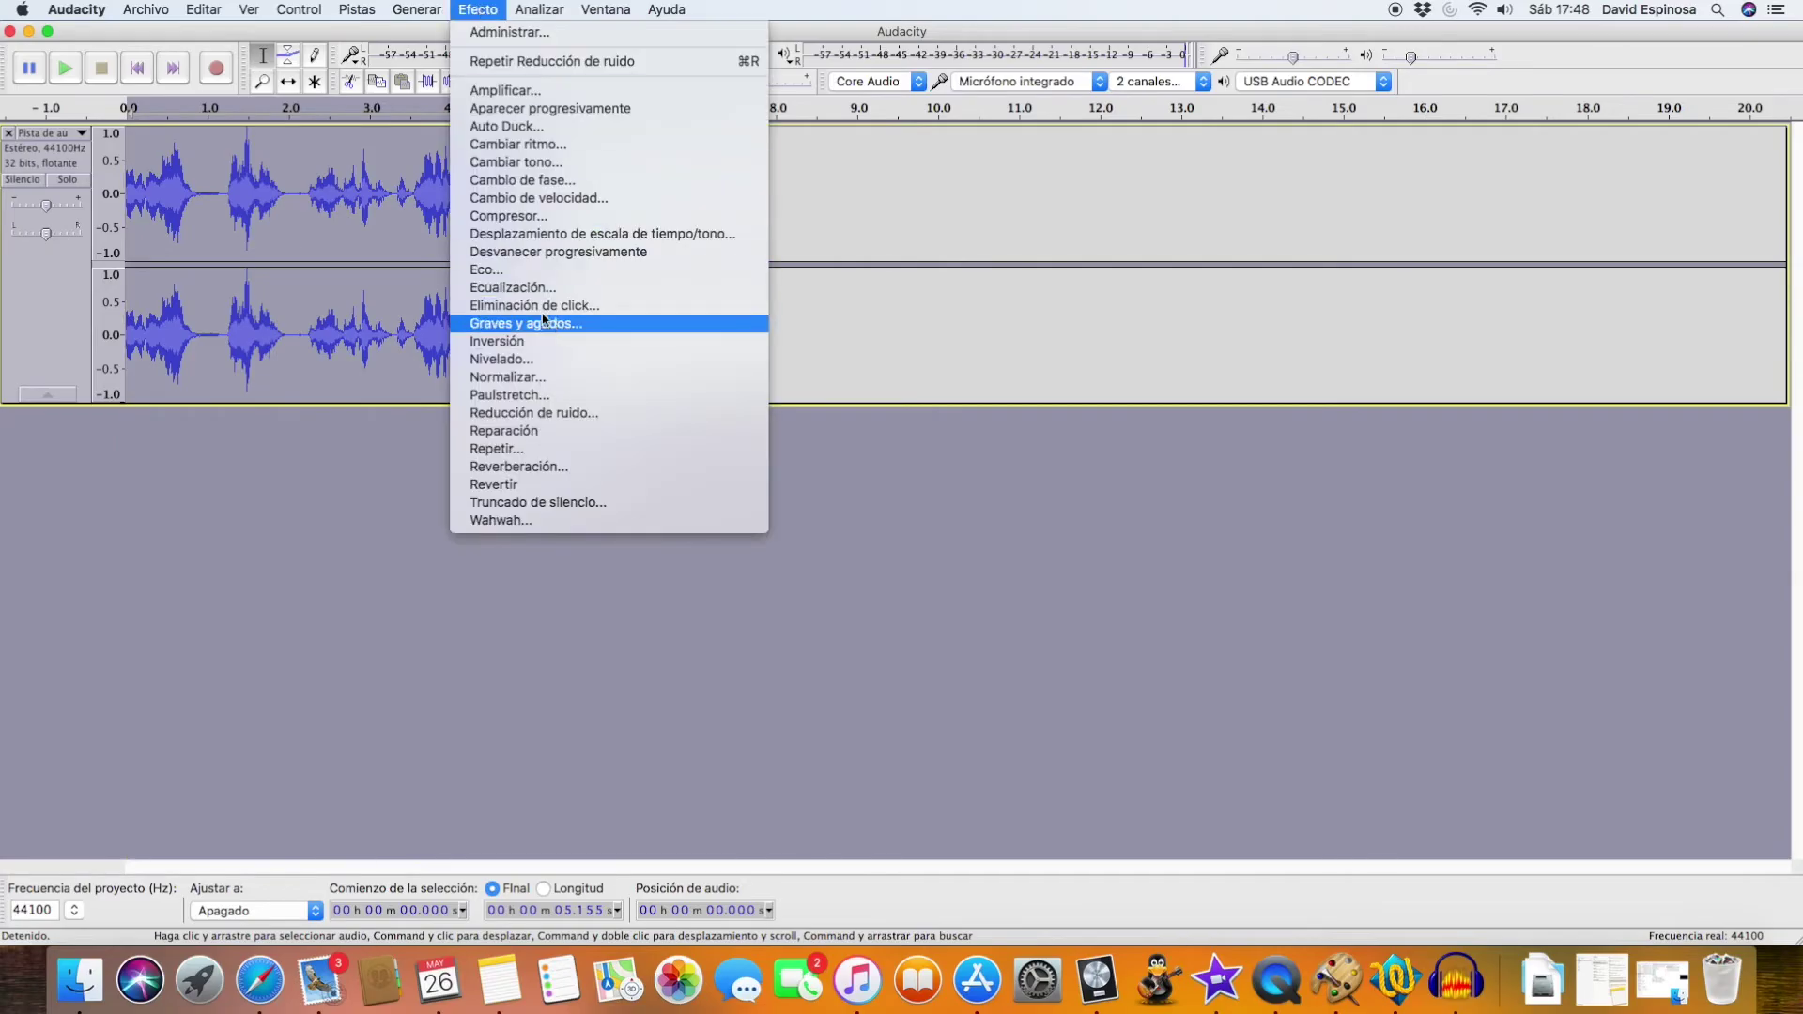
click(559, 417)
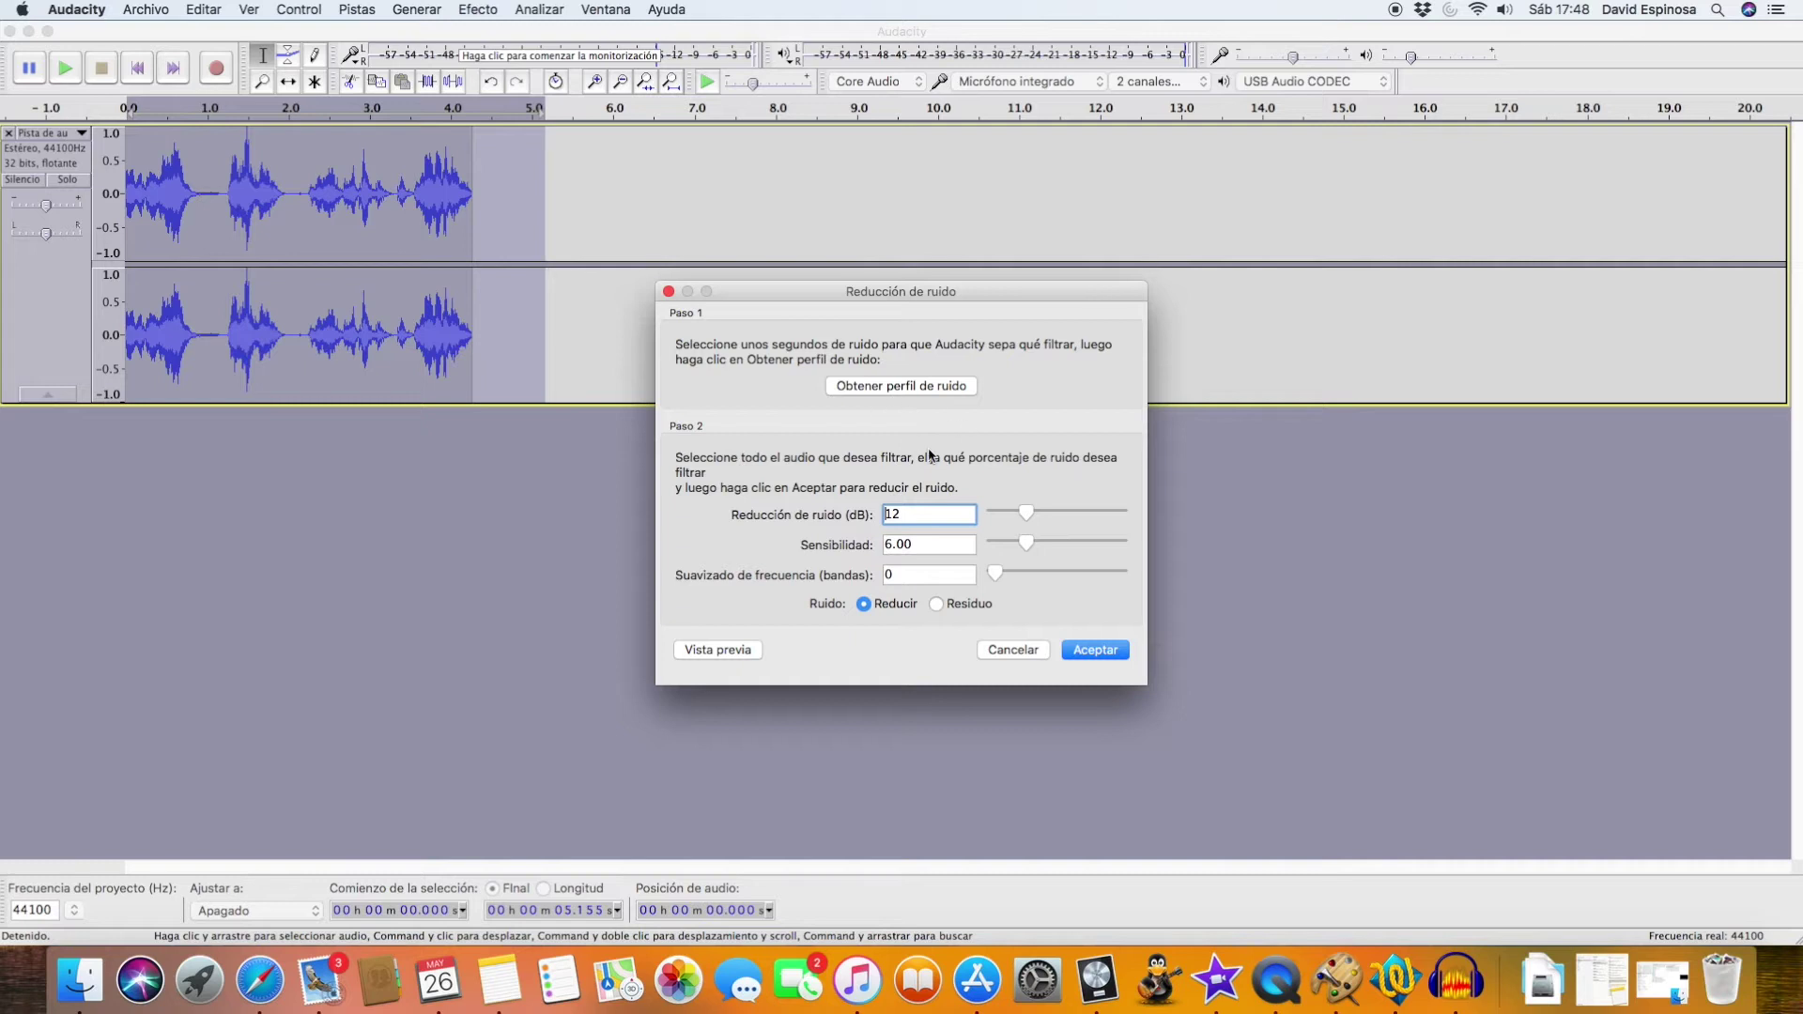
click(1088, 659)
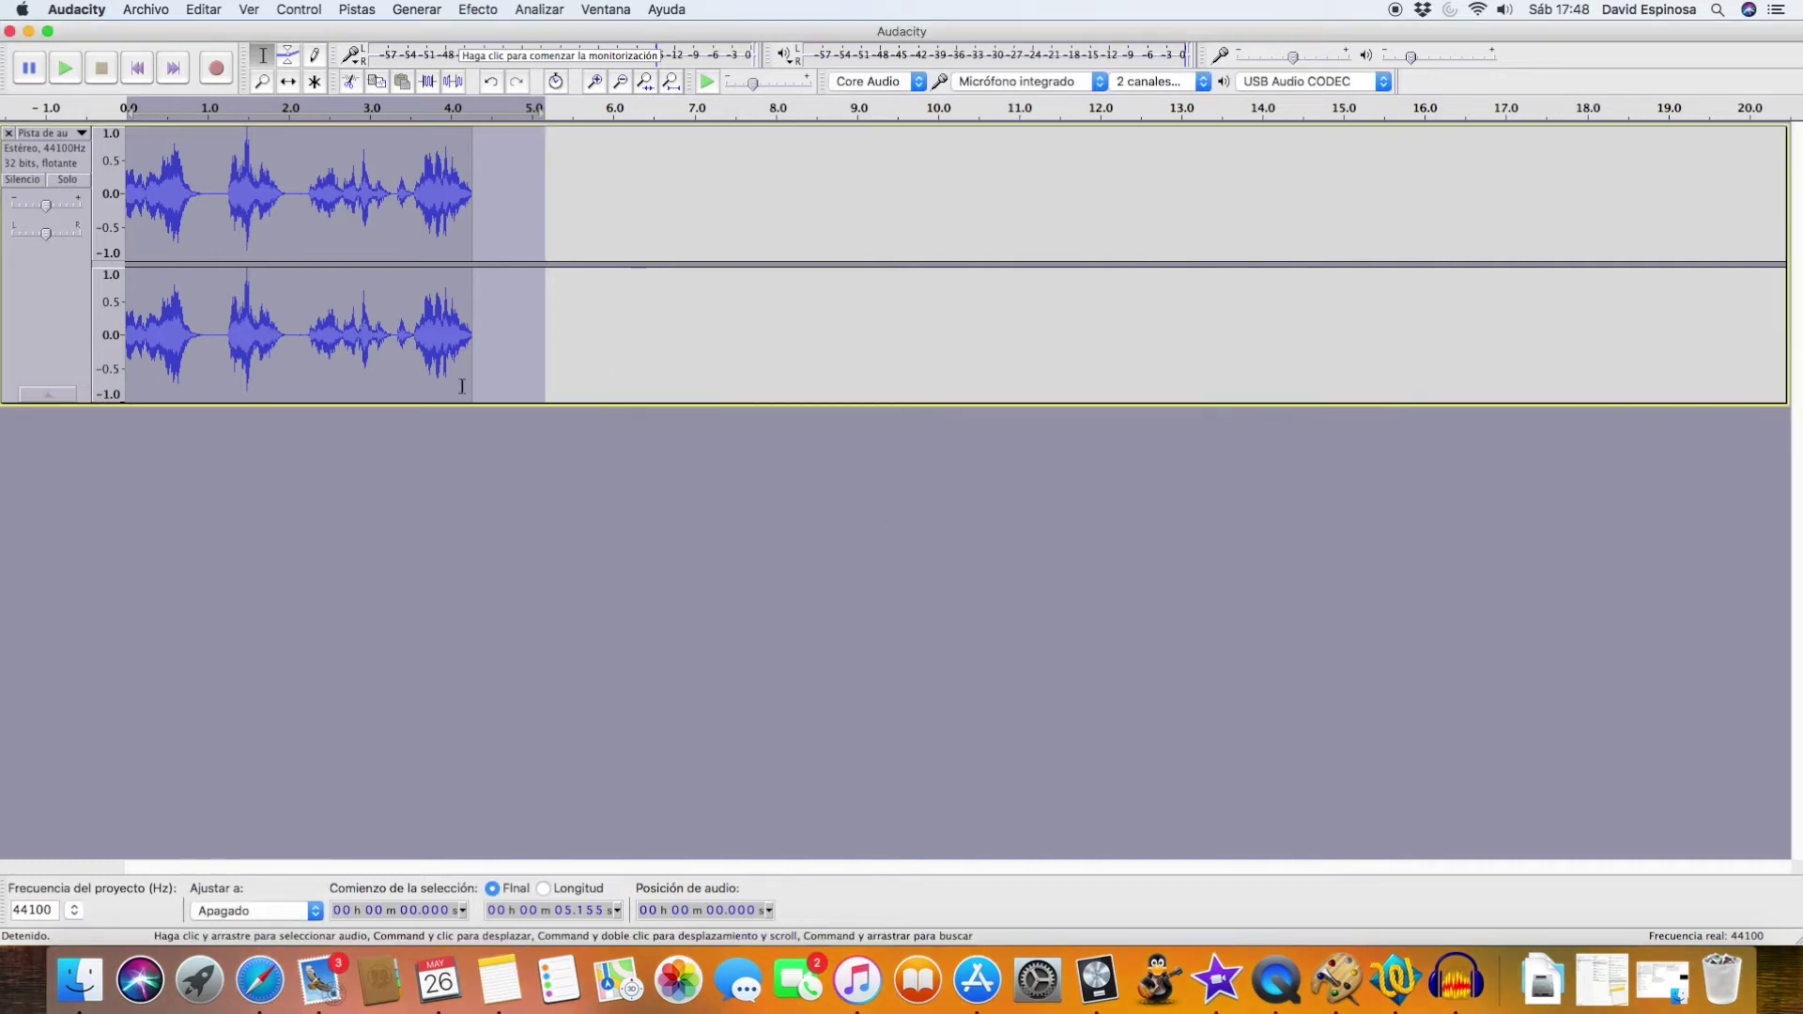
- Listen to the noise-reduced recording from near its beginning to check the silent gaps
click(207, 214)
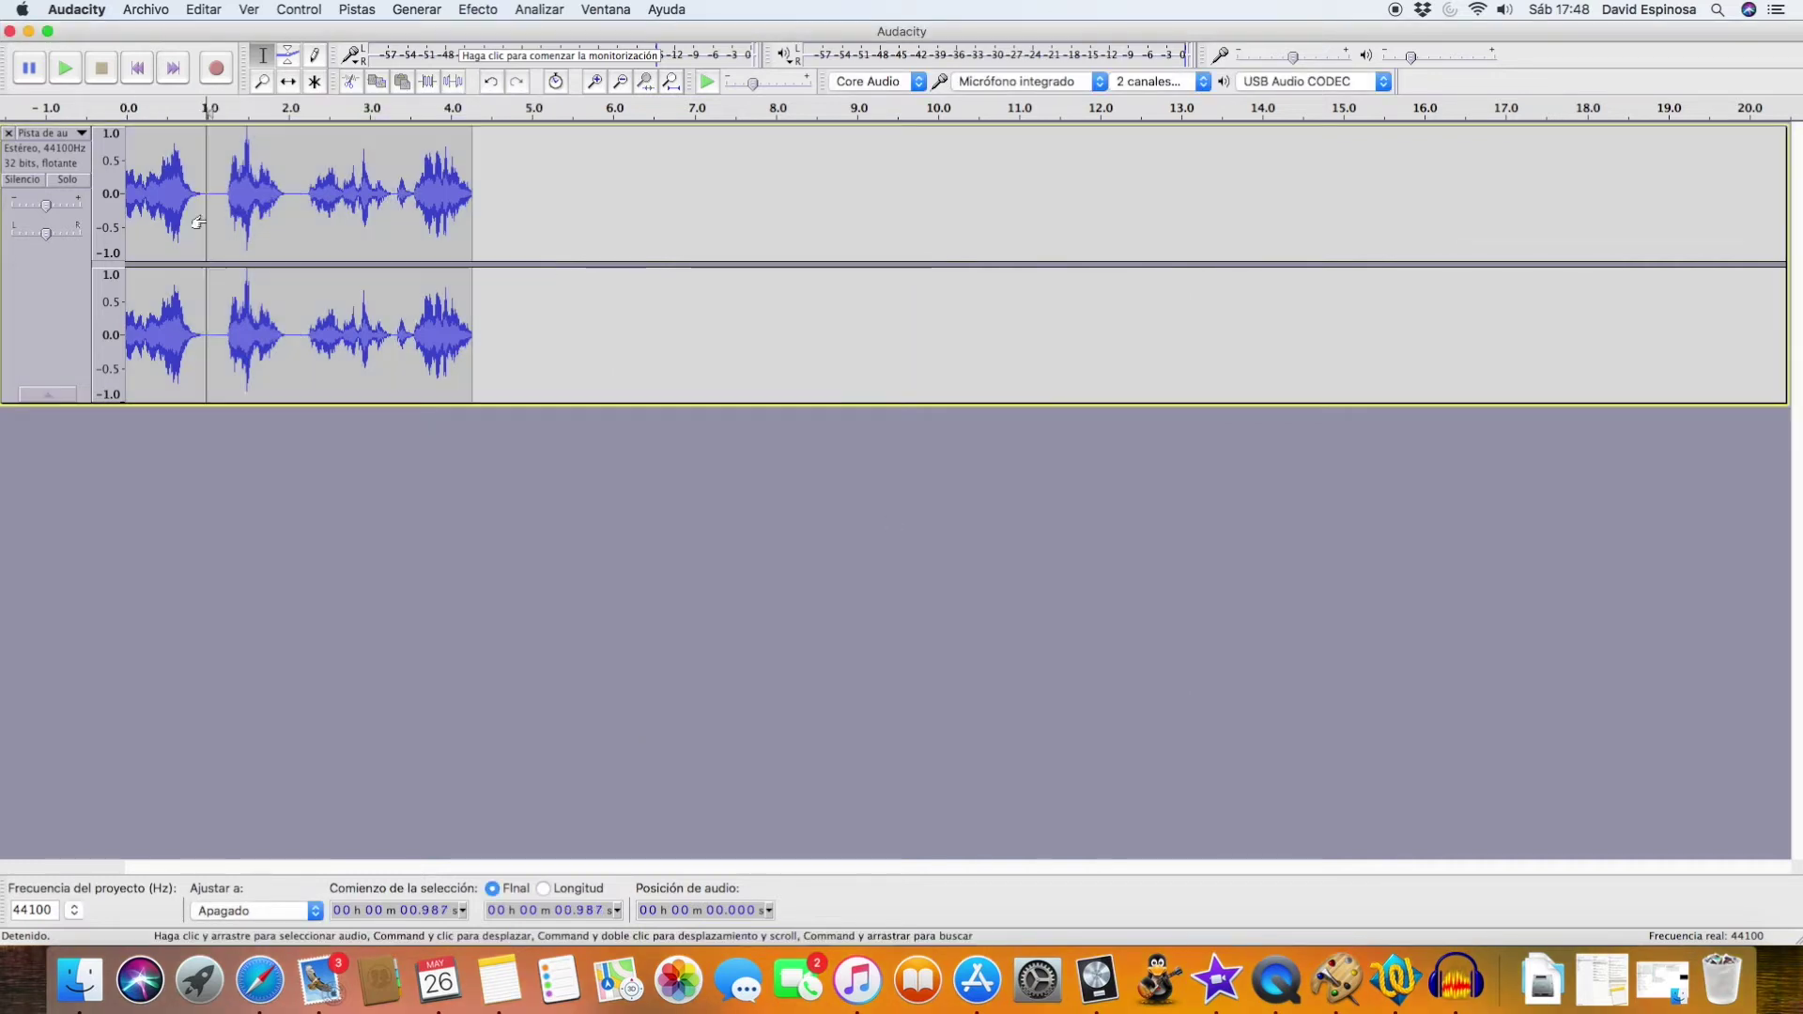
click(133, 161)
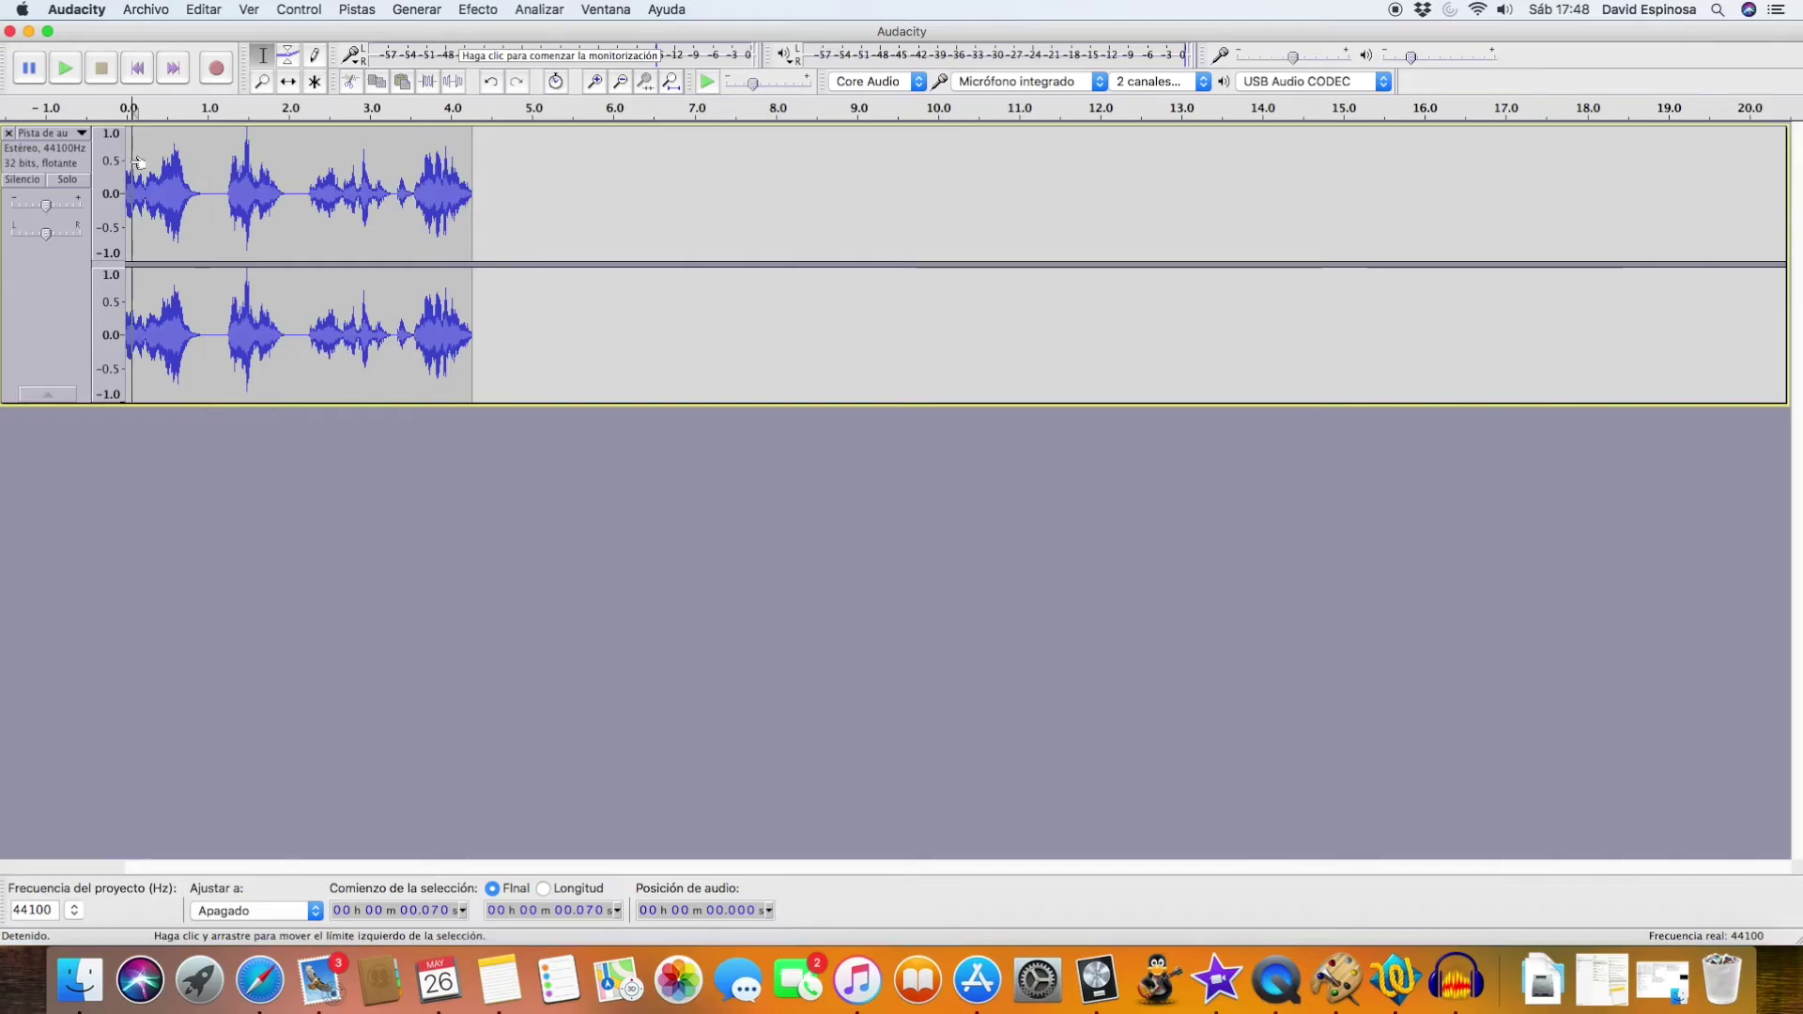
key(space)
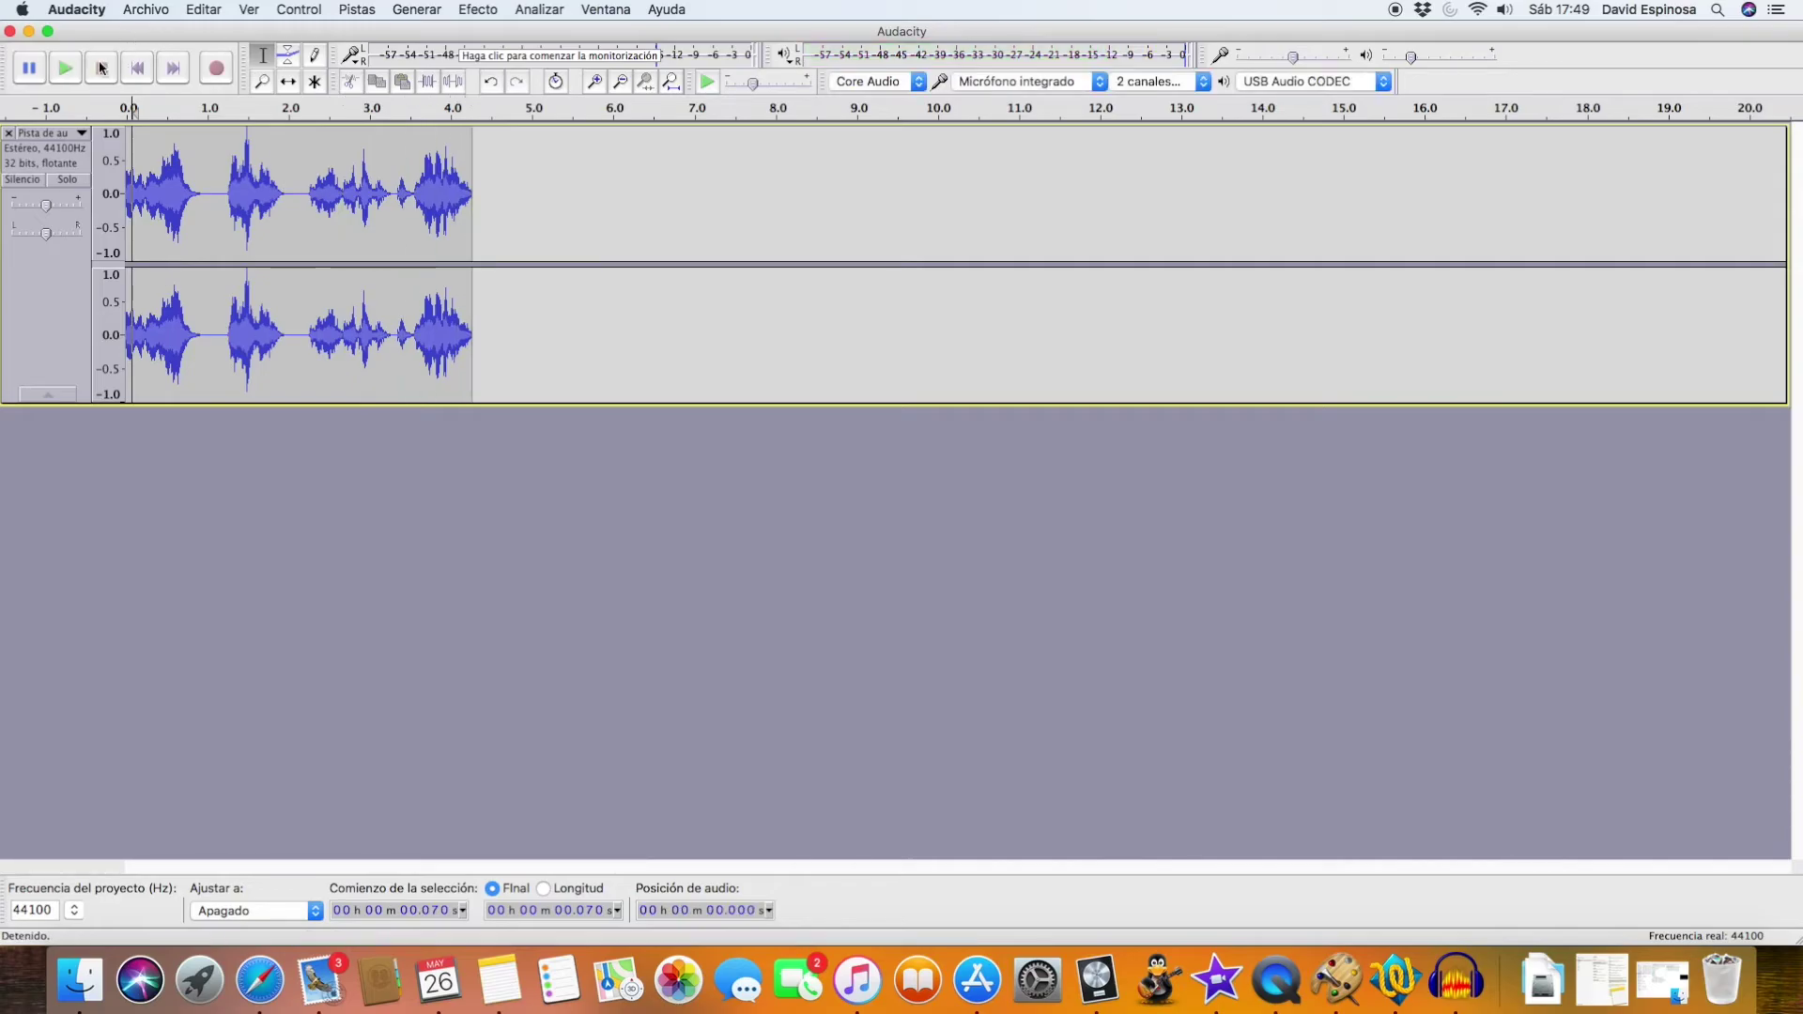
click(230, 191)
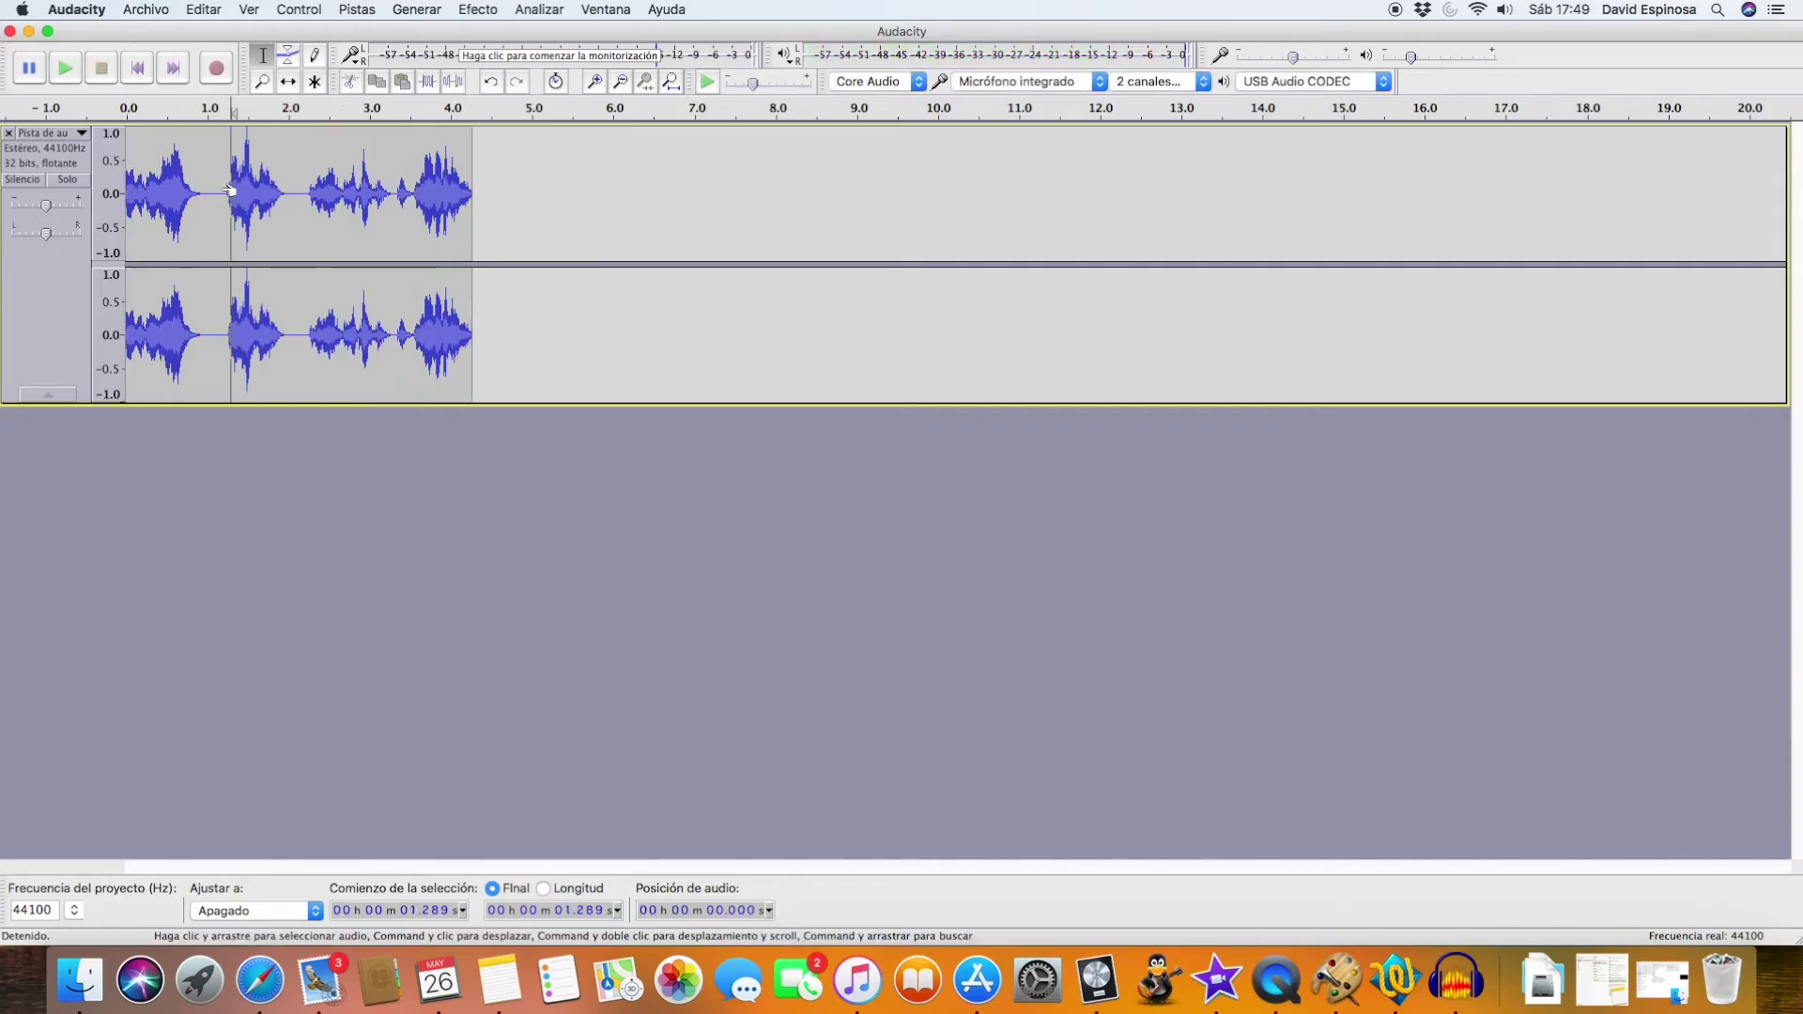
- Delete the voice track and import 03 What's Up_.mp3 from the 4 Non Blondes album folder in Finder
click(8, 133)
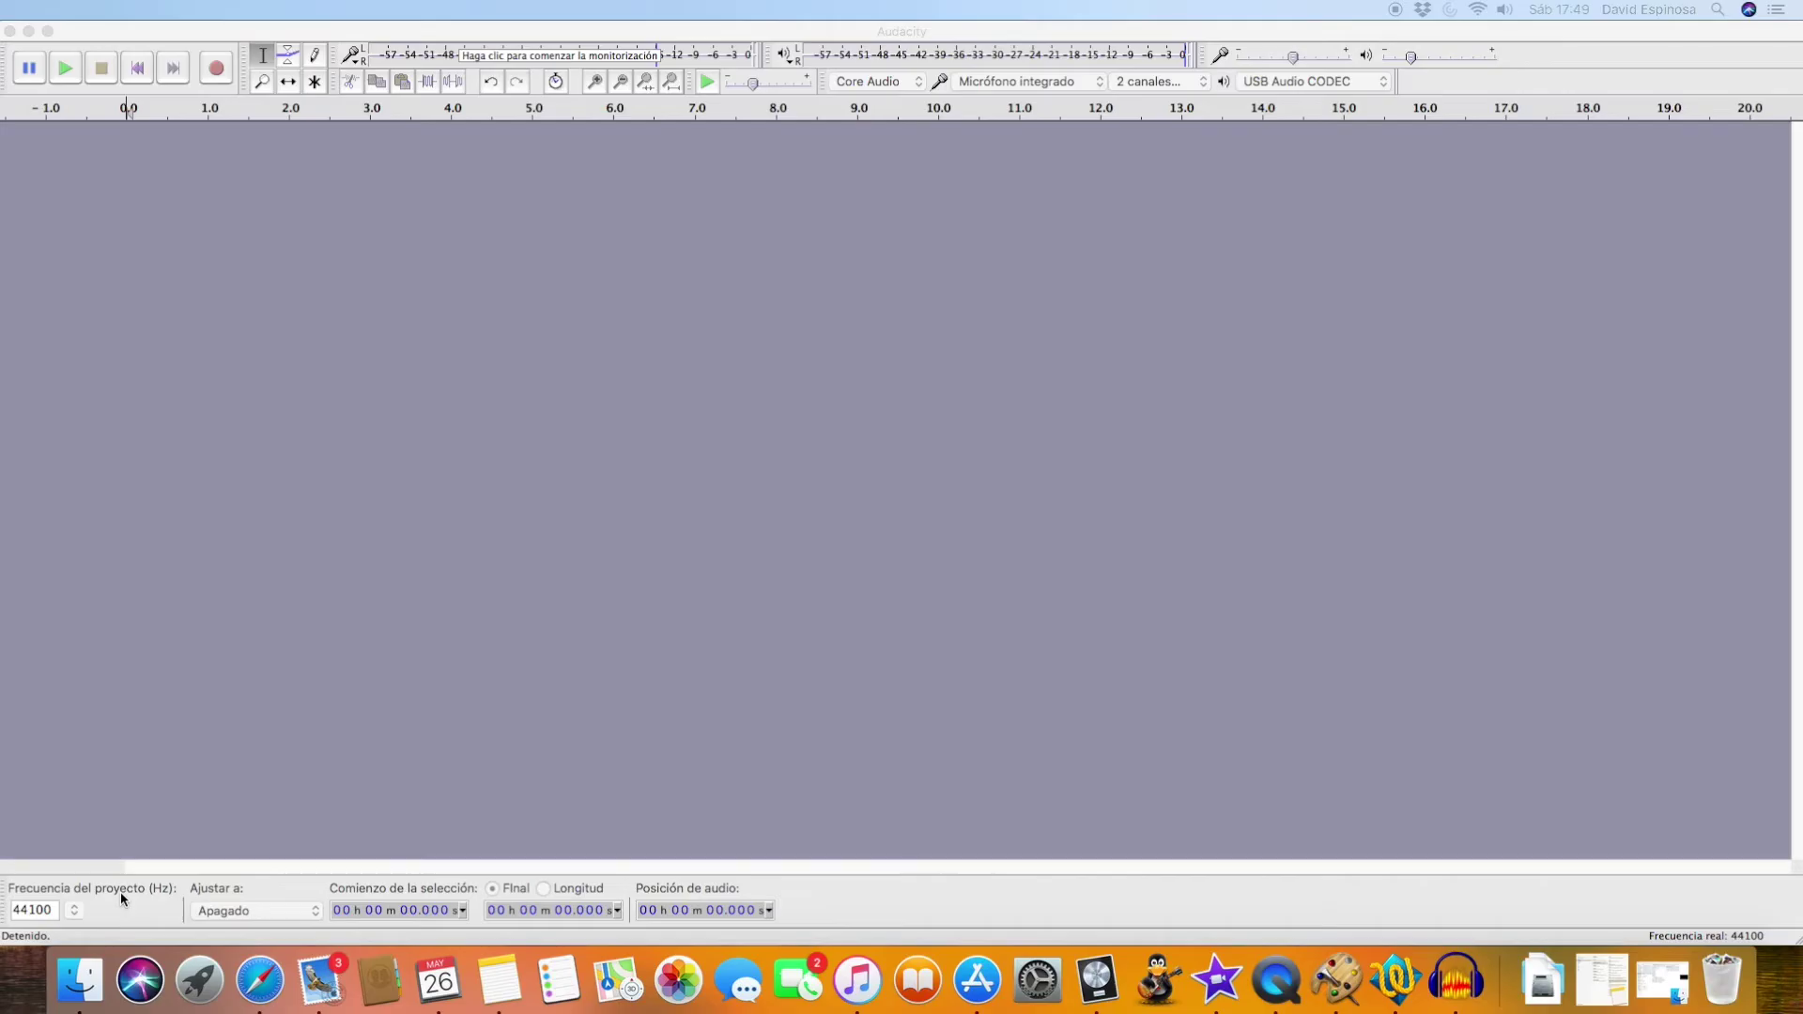
click(93, 986)
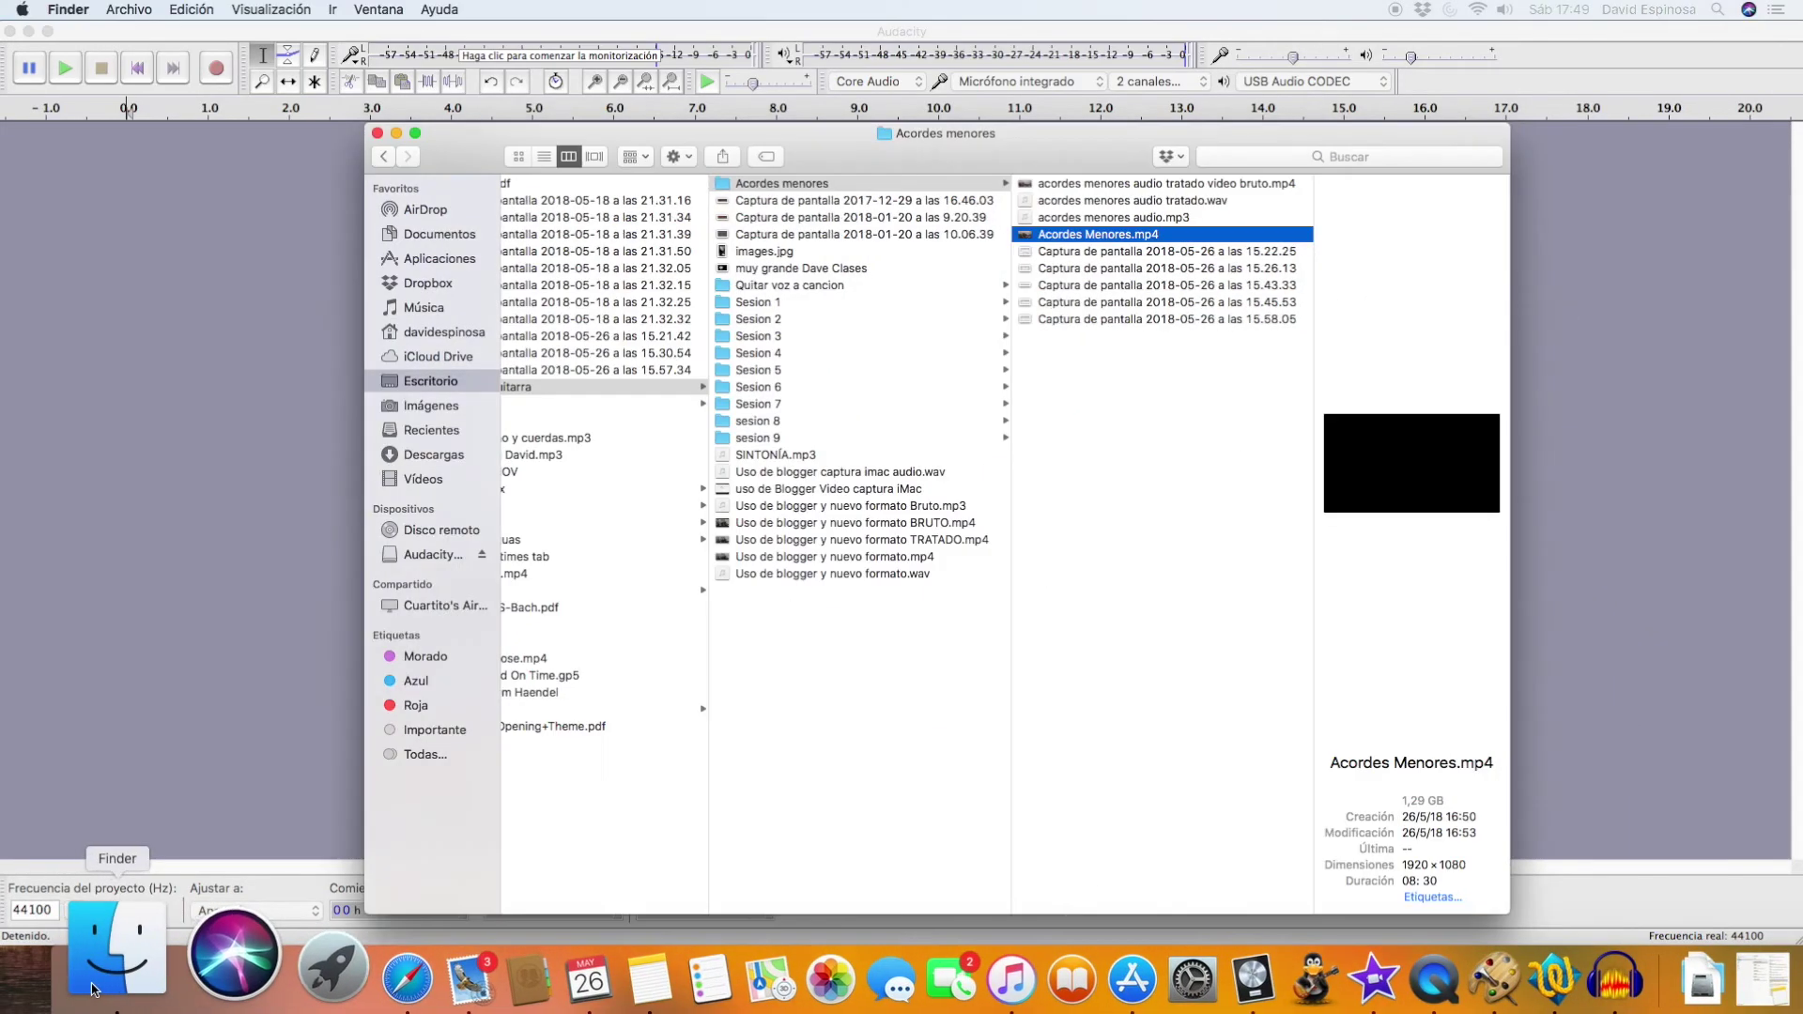
drag(497, 143, 1794, 143)
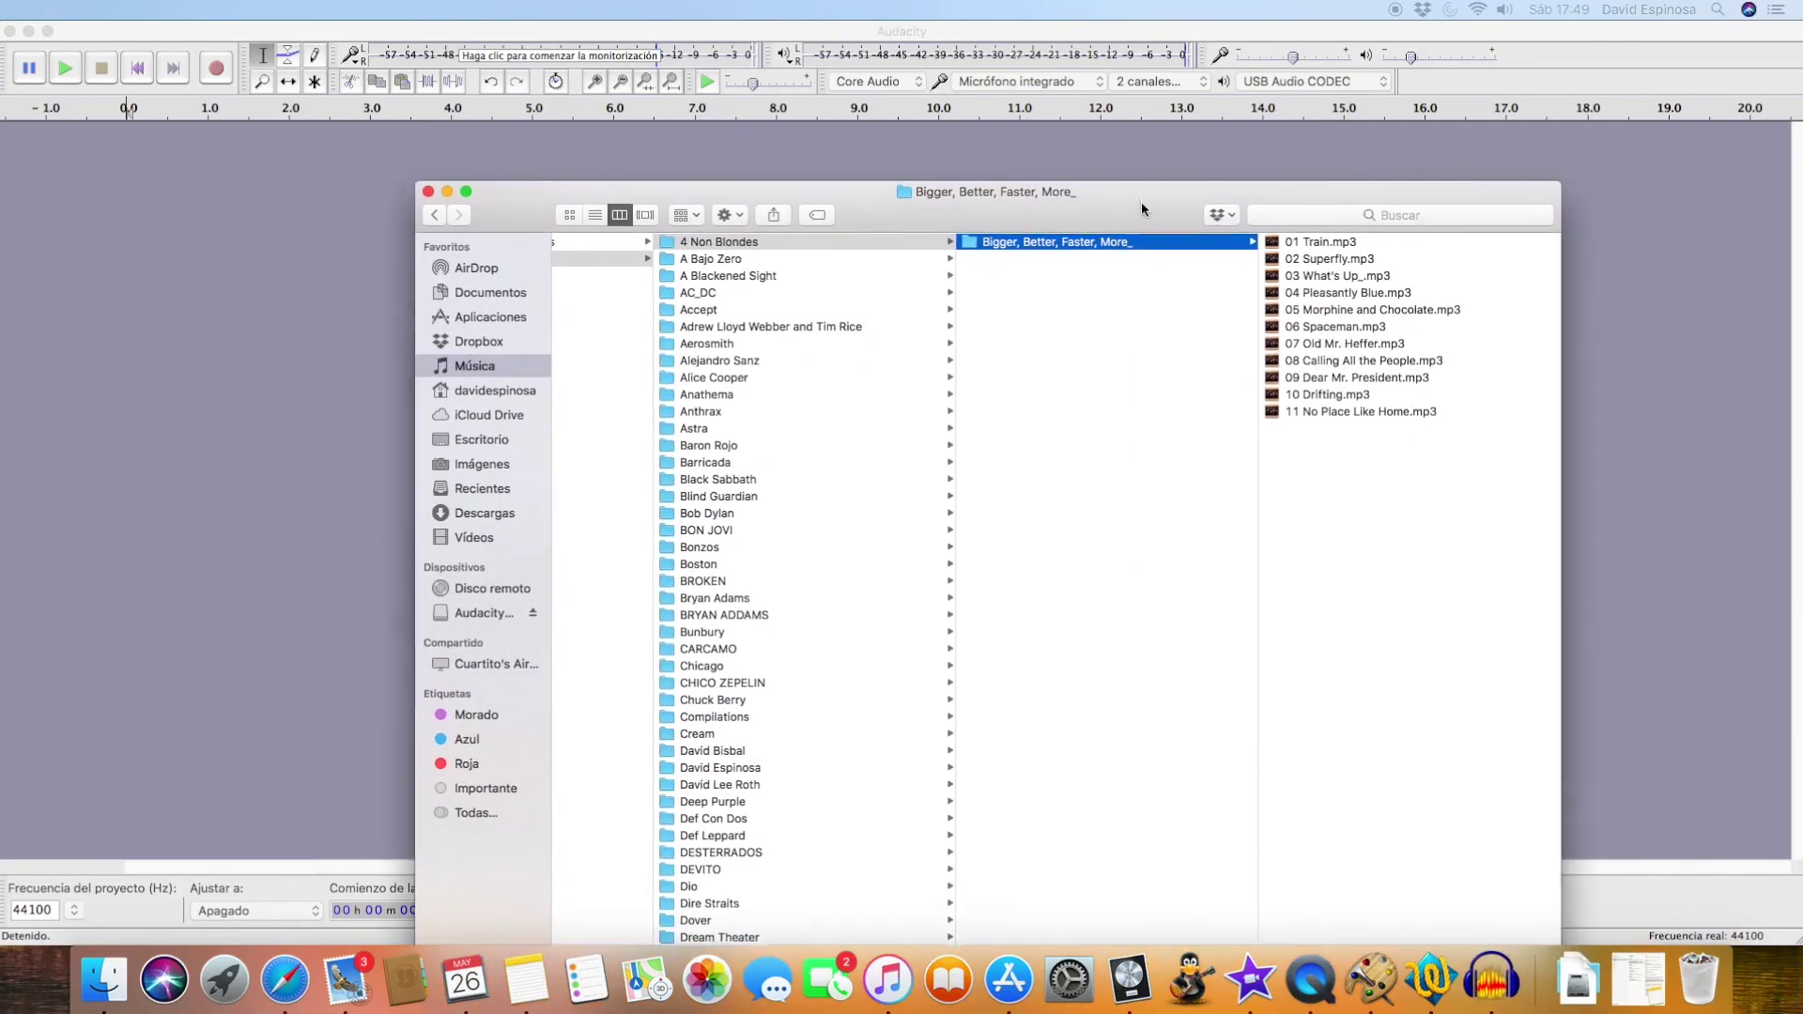
click(1140, 199)
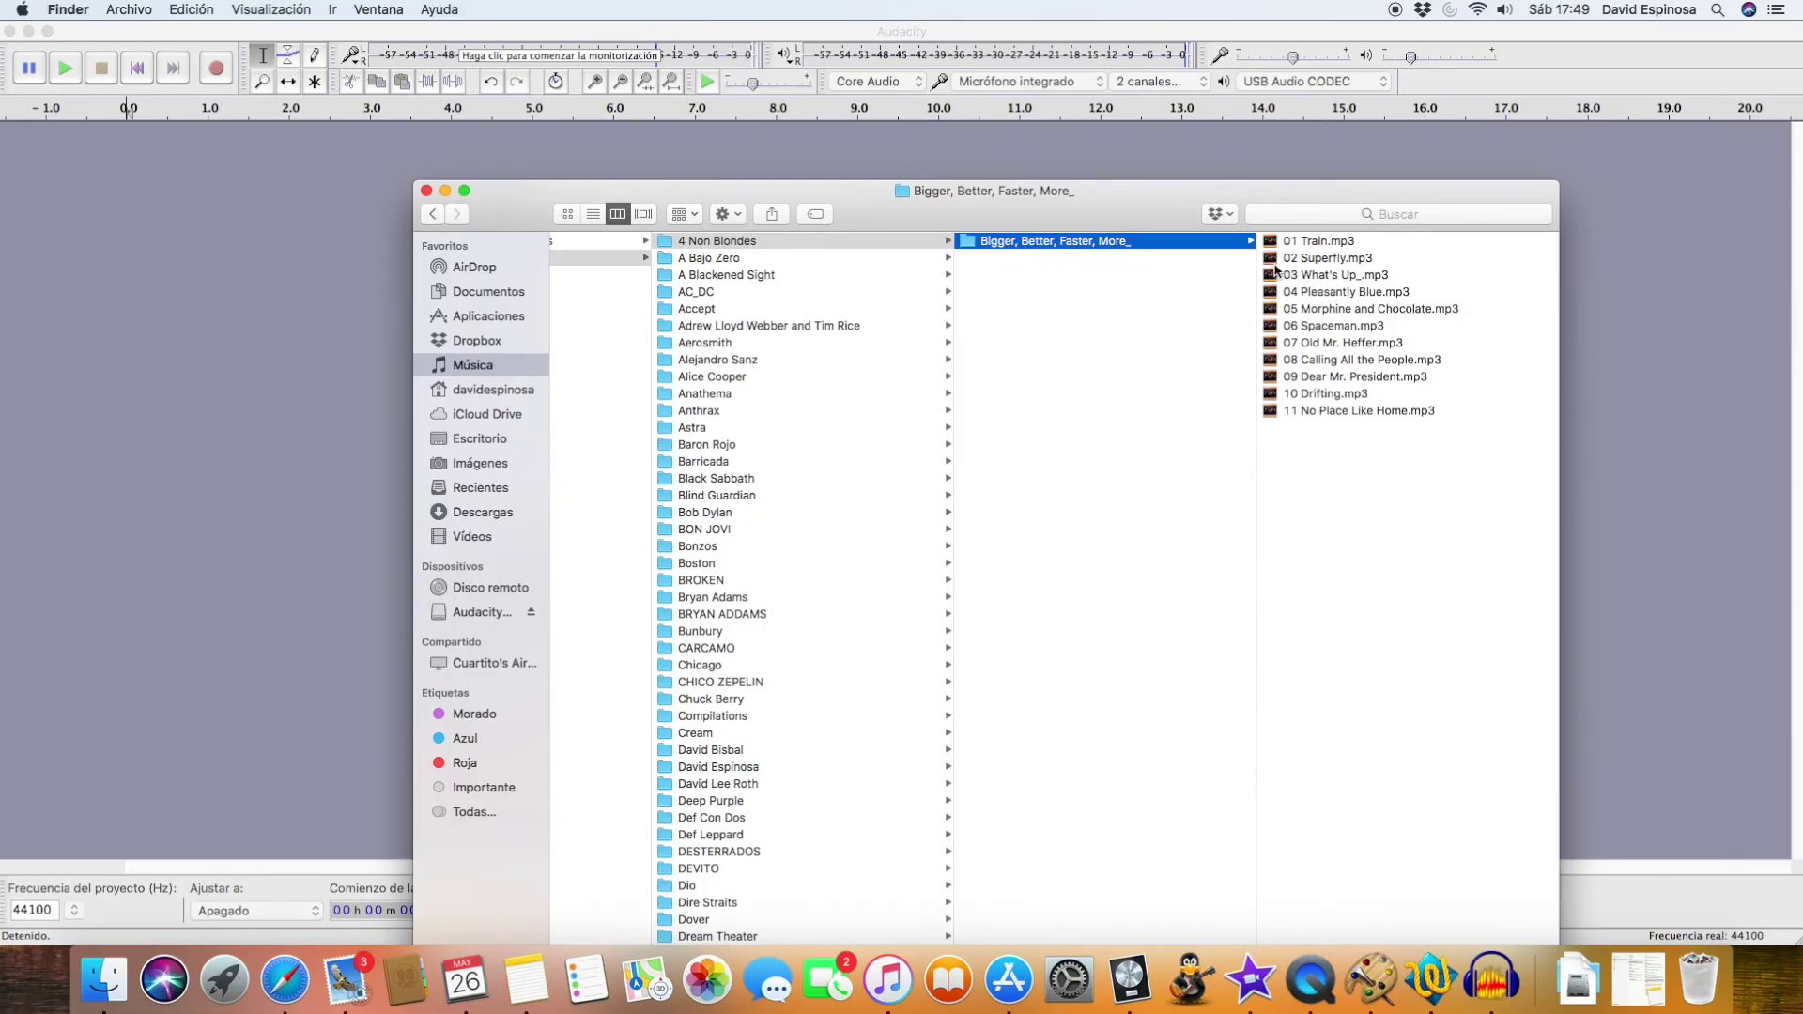
drag(1111, 209, 1212, 275)
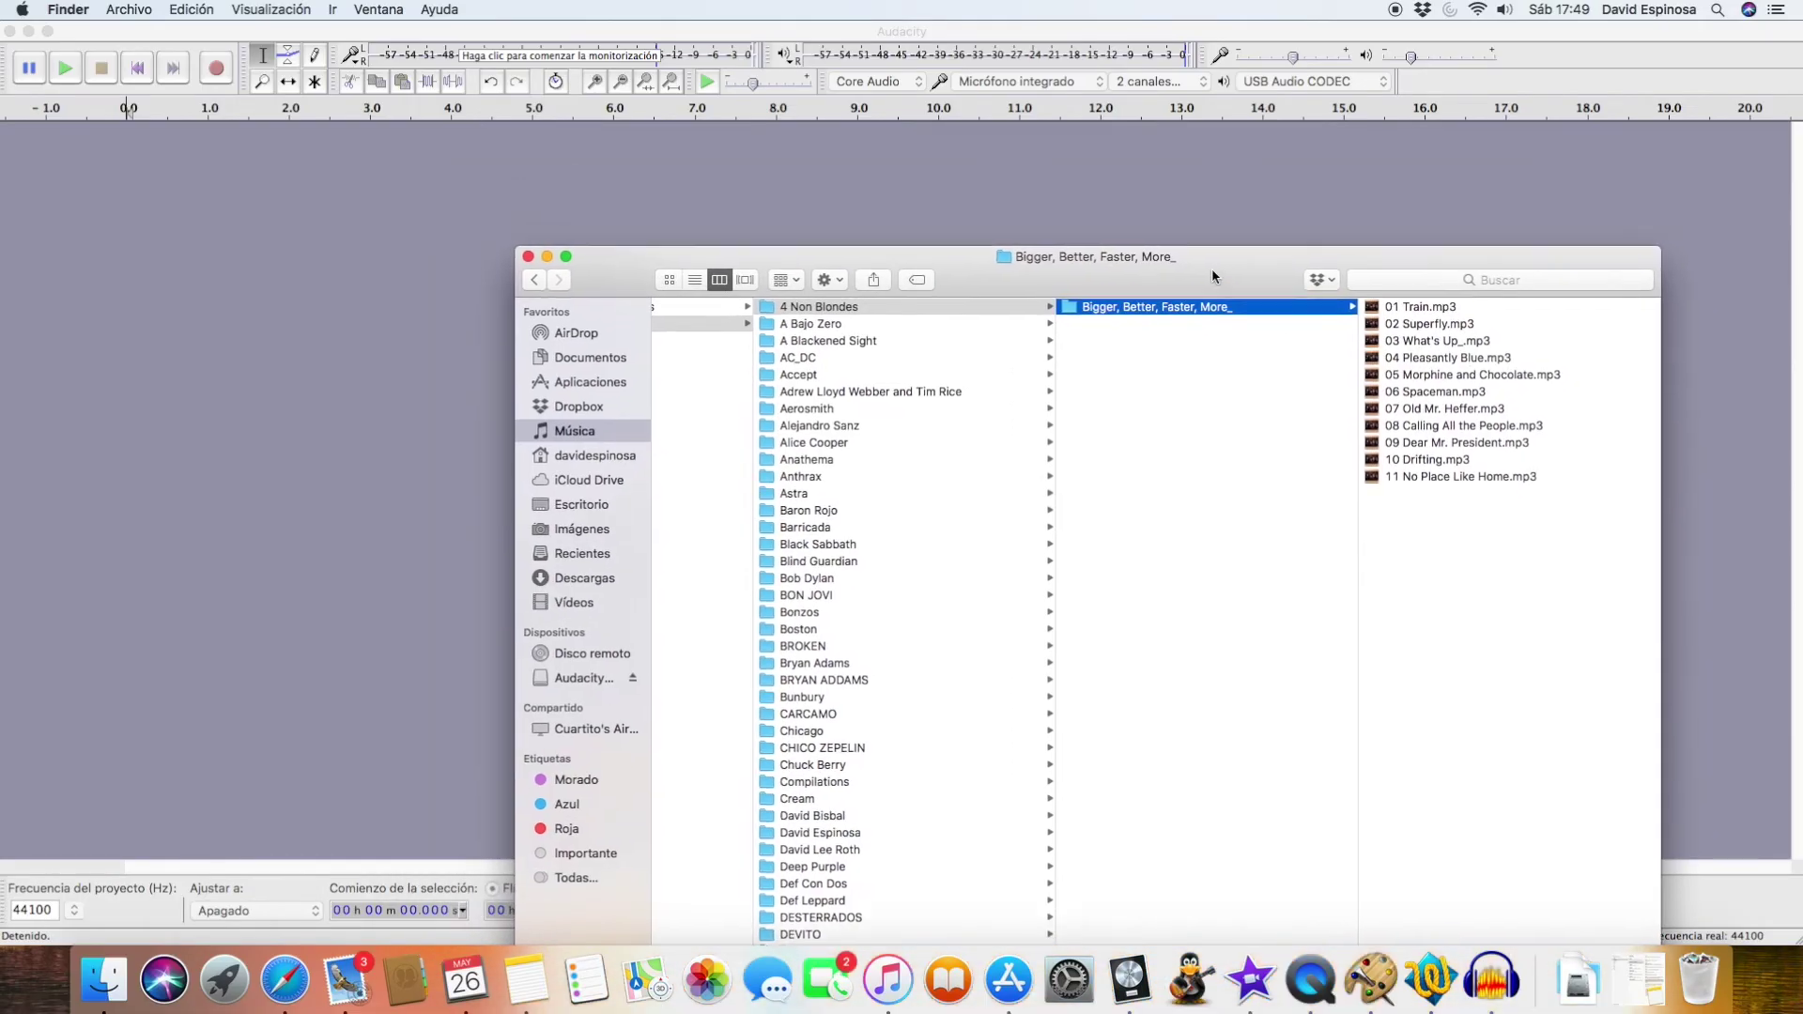
drag(1420, 344, 362, 340)
drag(613, 257, 1802, 300)
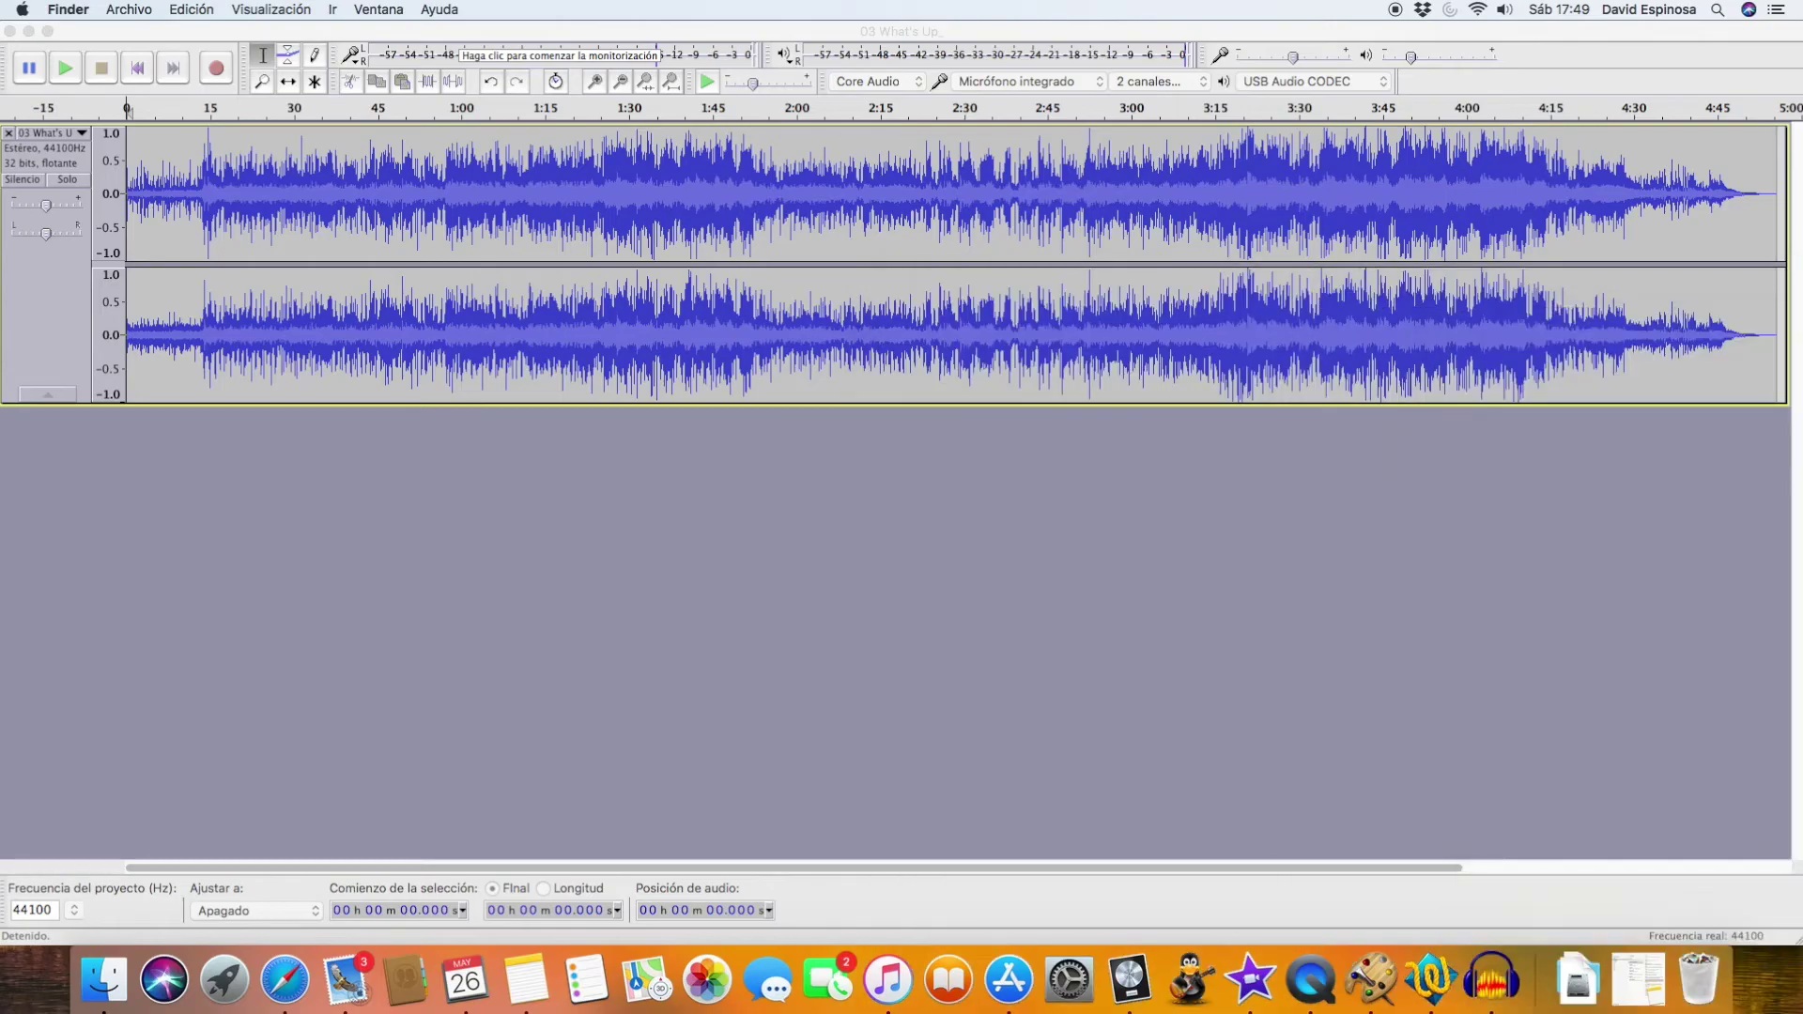
- Play the imported song from the start and skip playback ahead to about 12 seconds
click(720, 230)
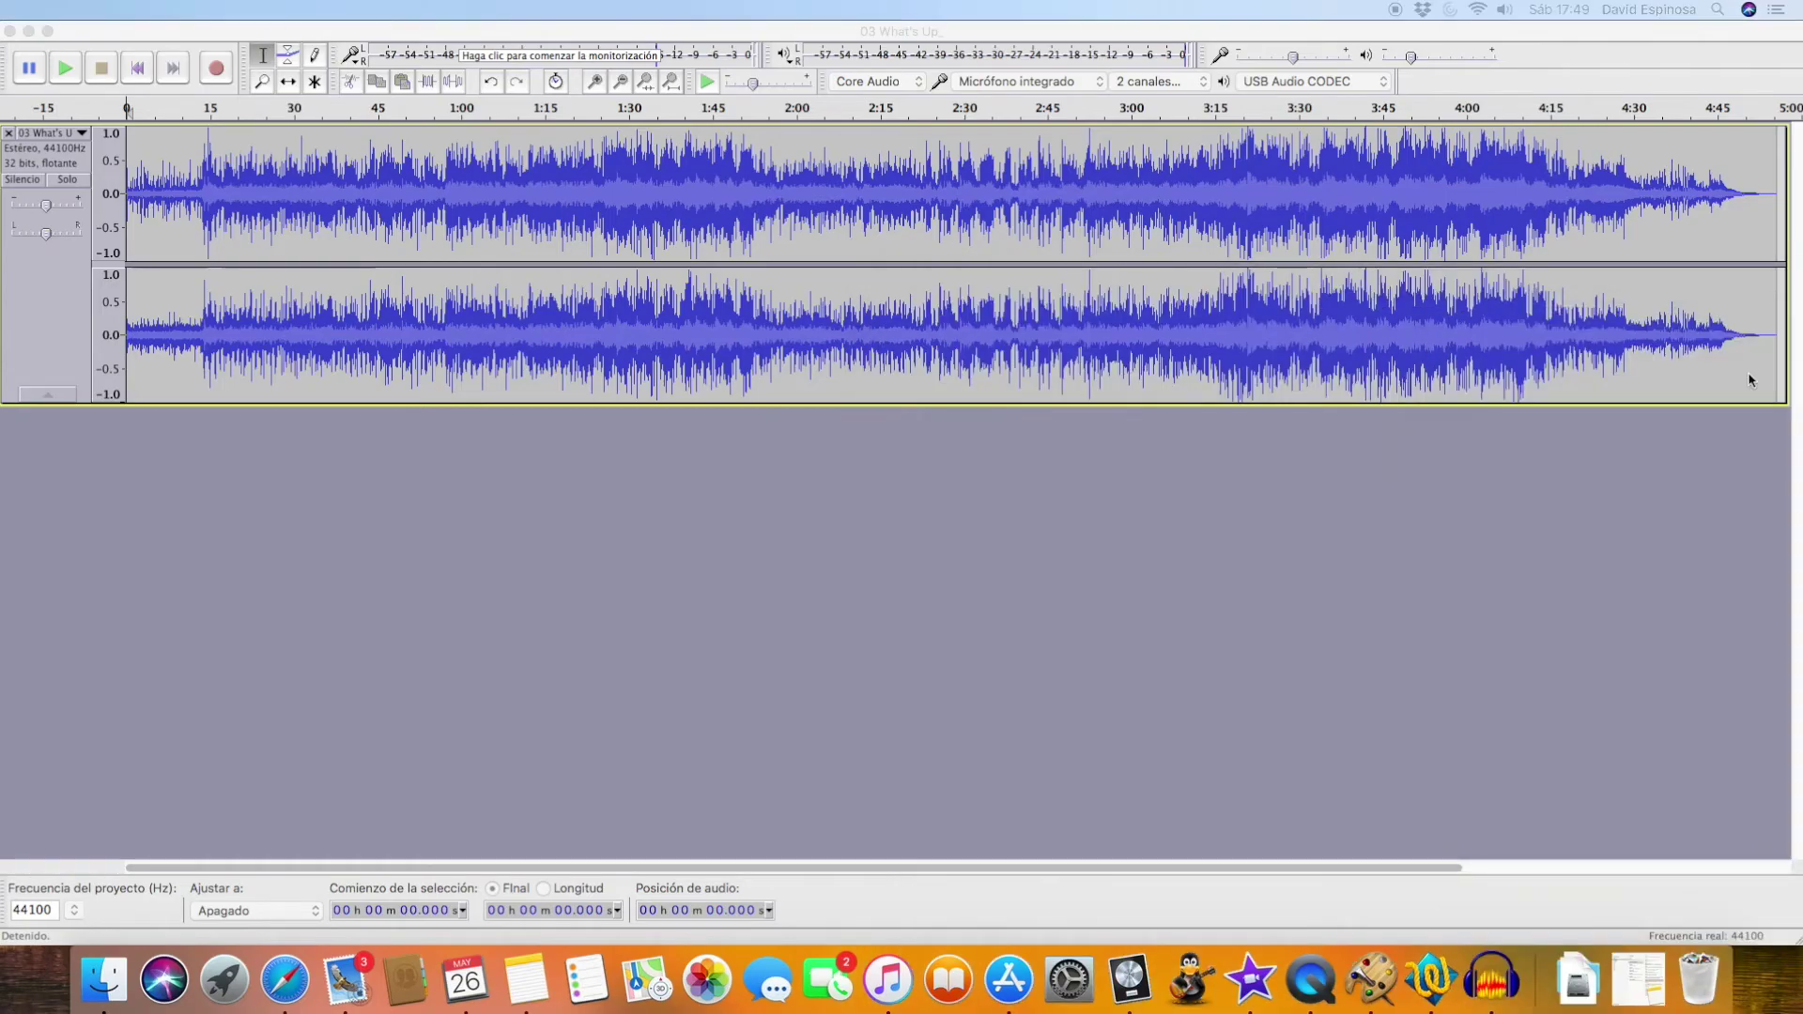
click(65, 68)
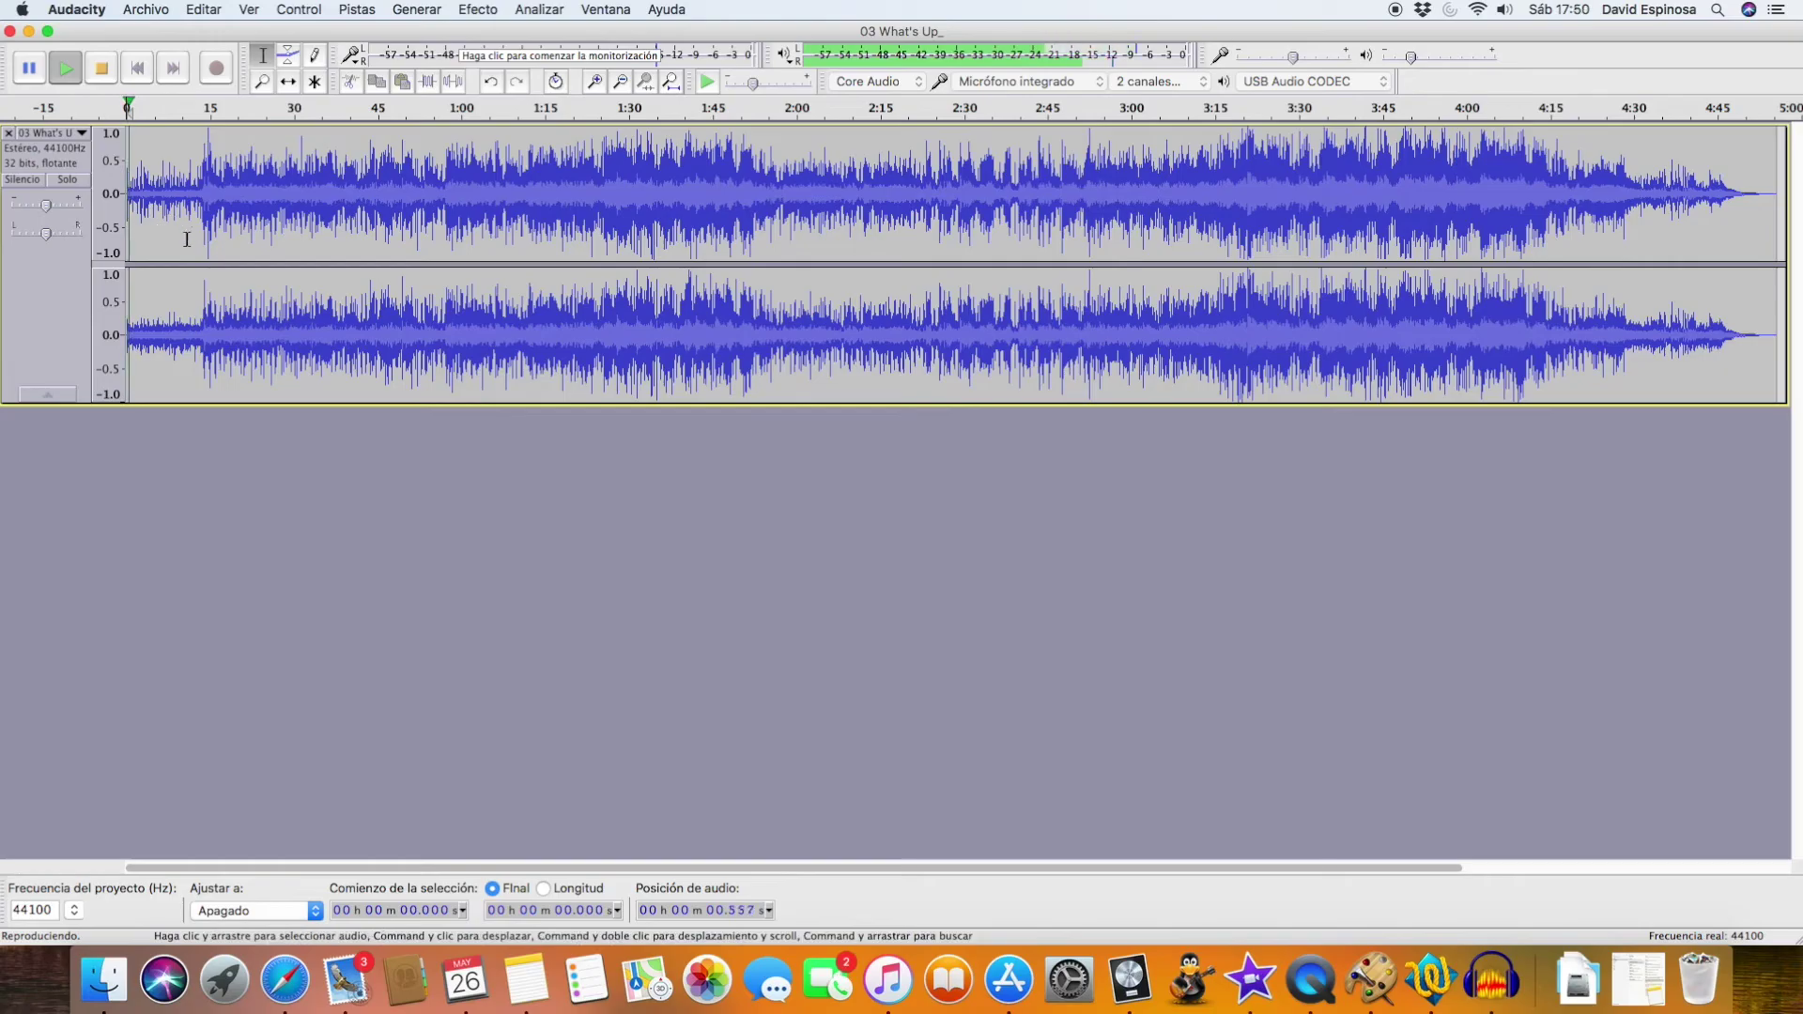
click(192, 111)
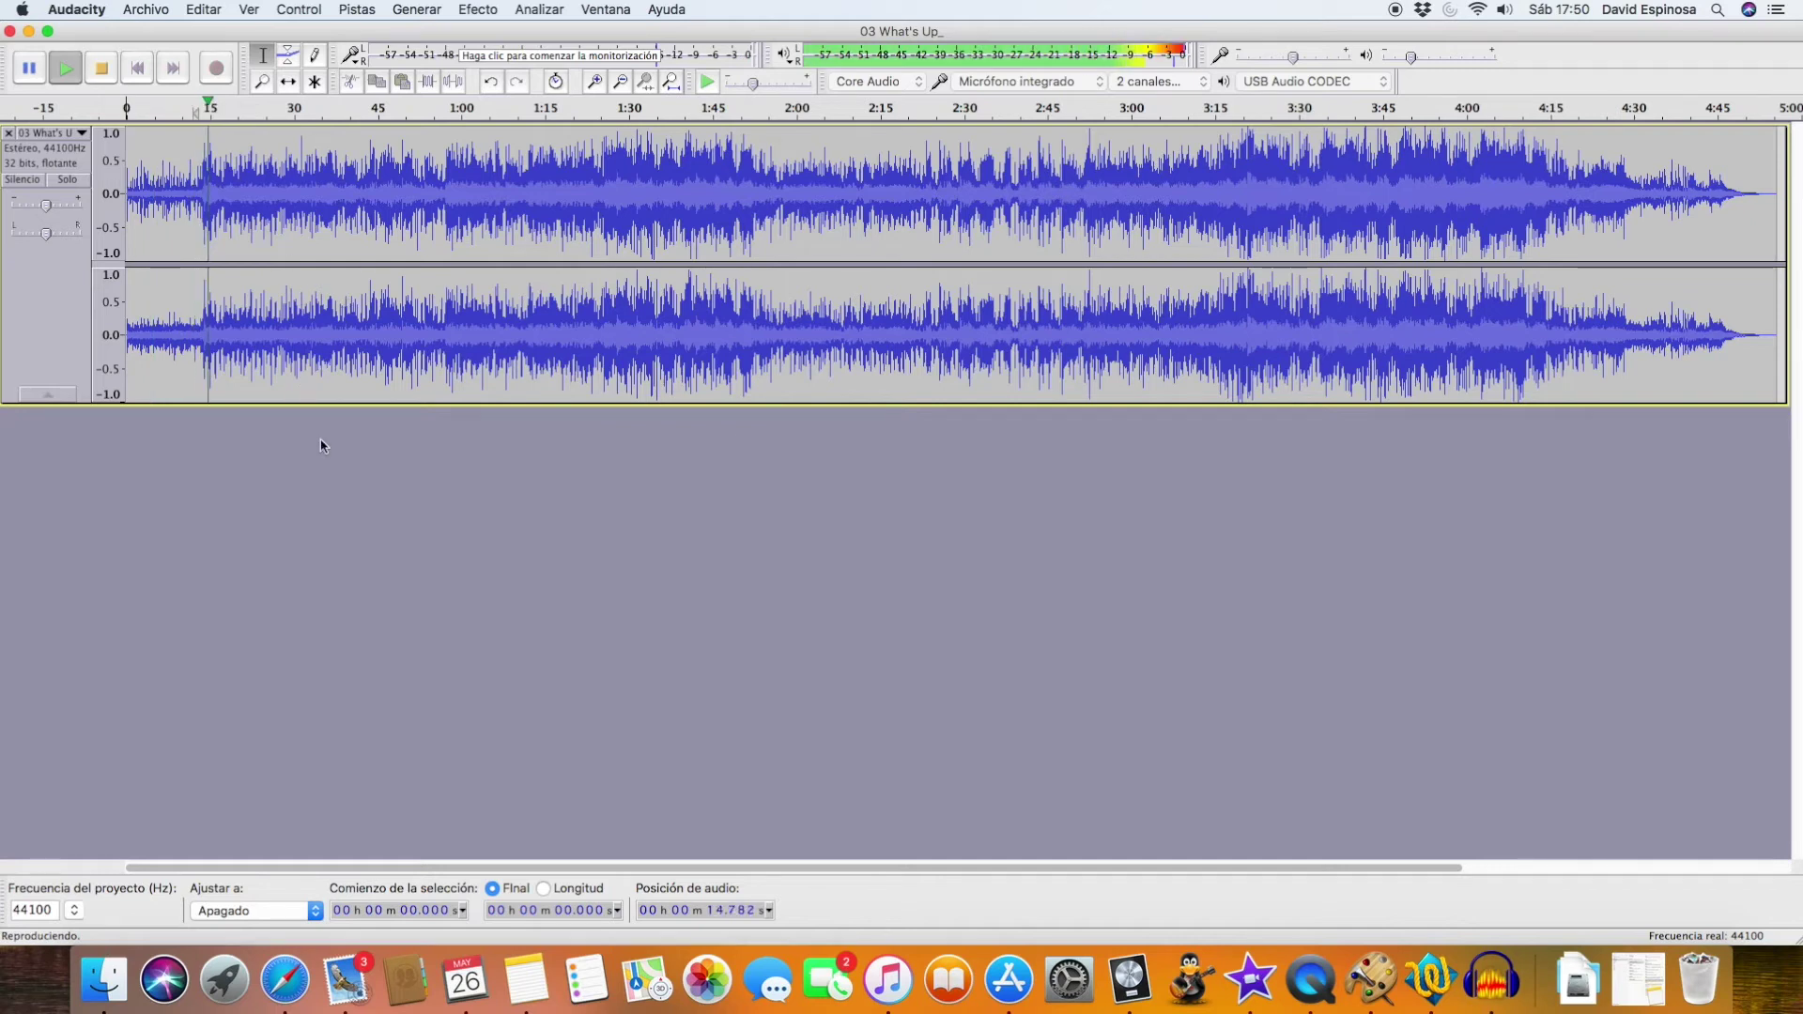
- Jump the song's playback to about 32 seconds and back to about 25 seconds, and stop it after listening
click(304, 114)
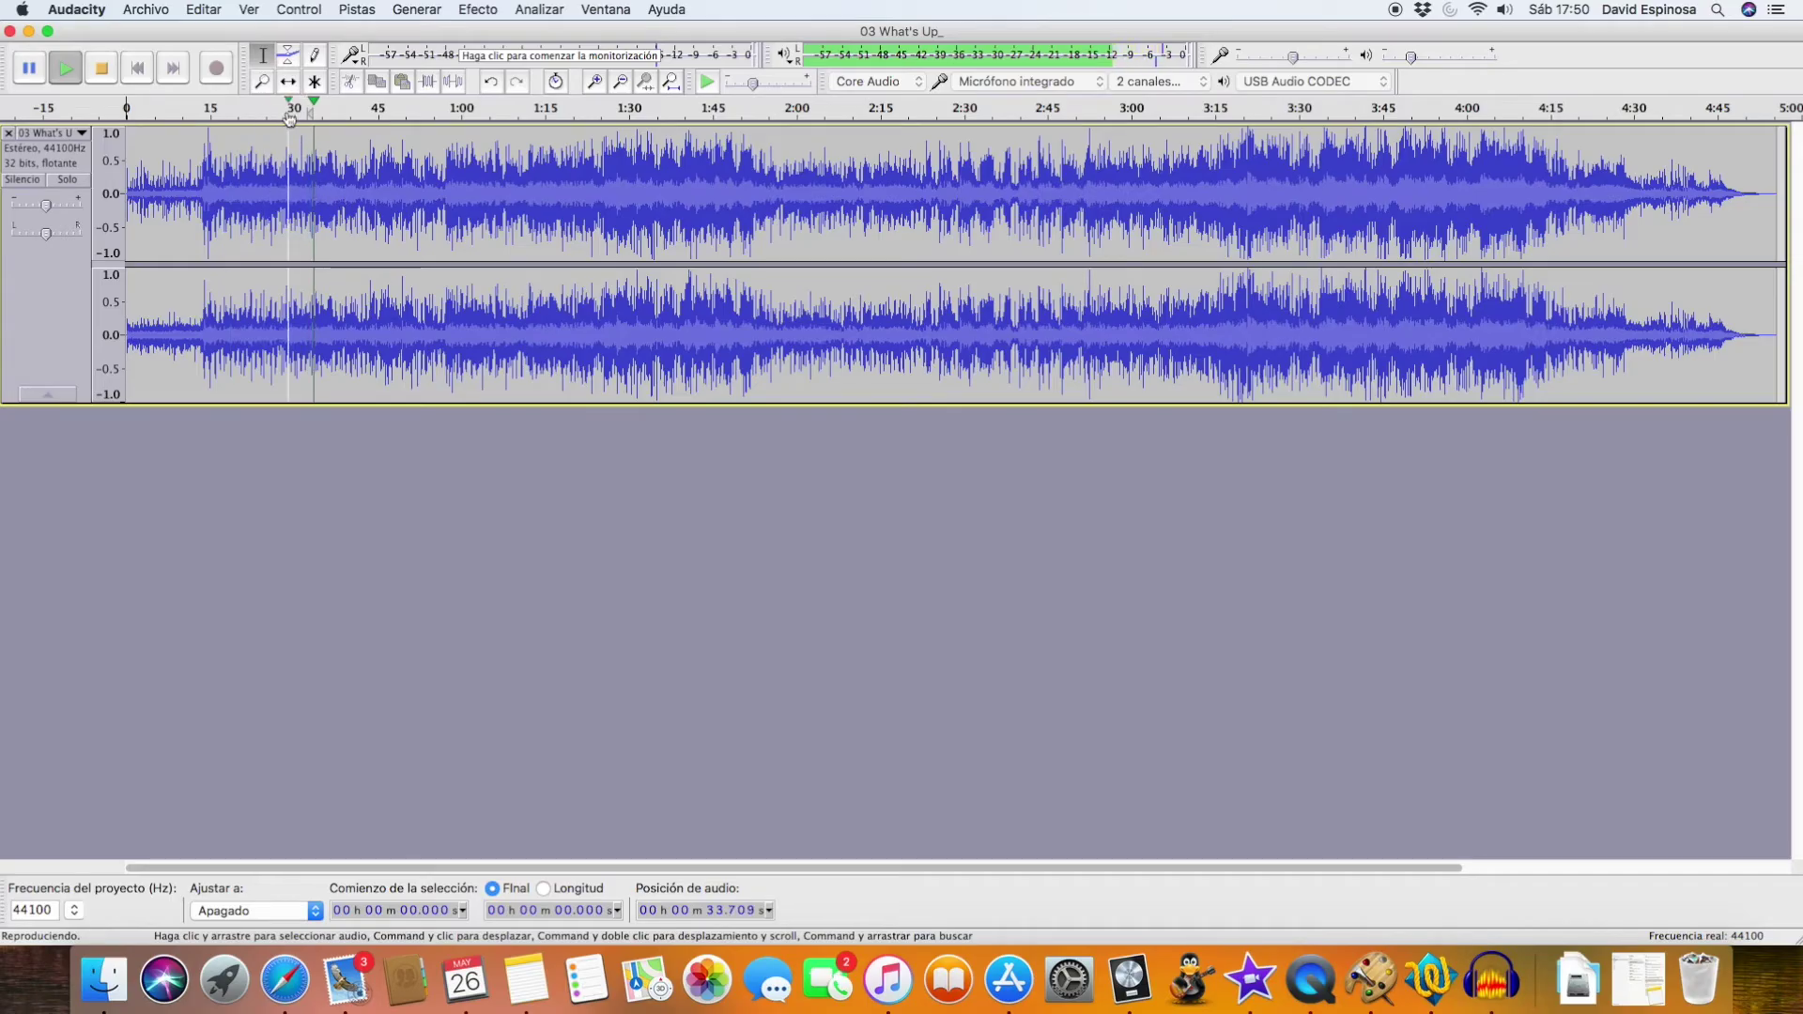
click(267, 117)
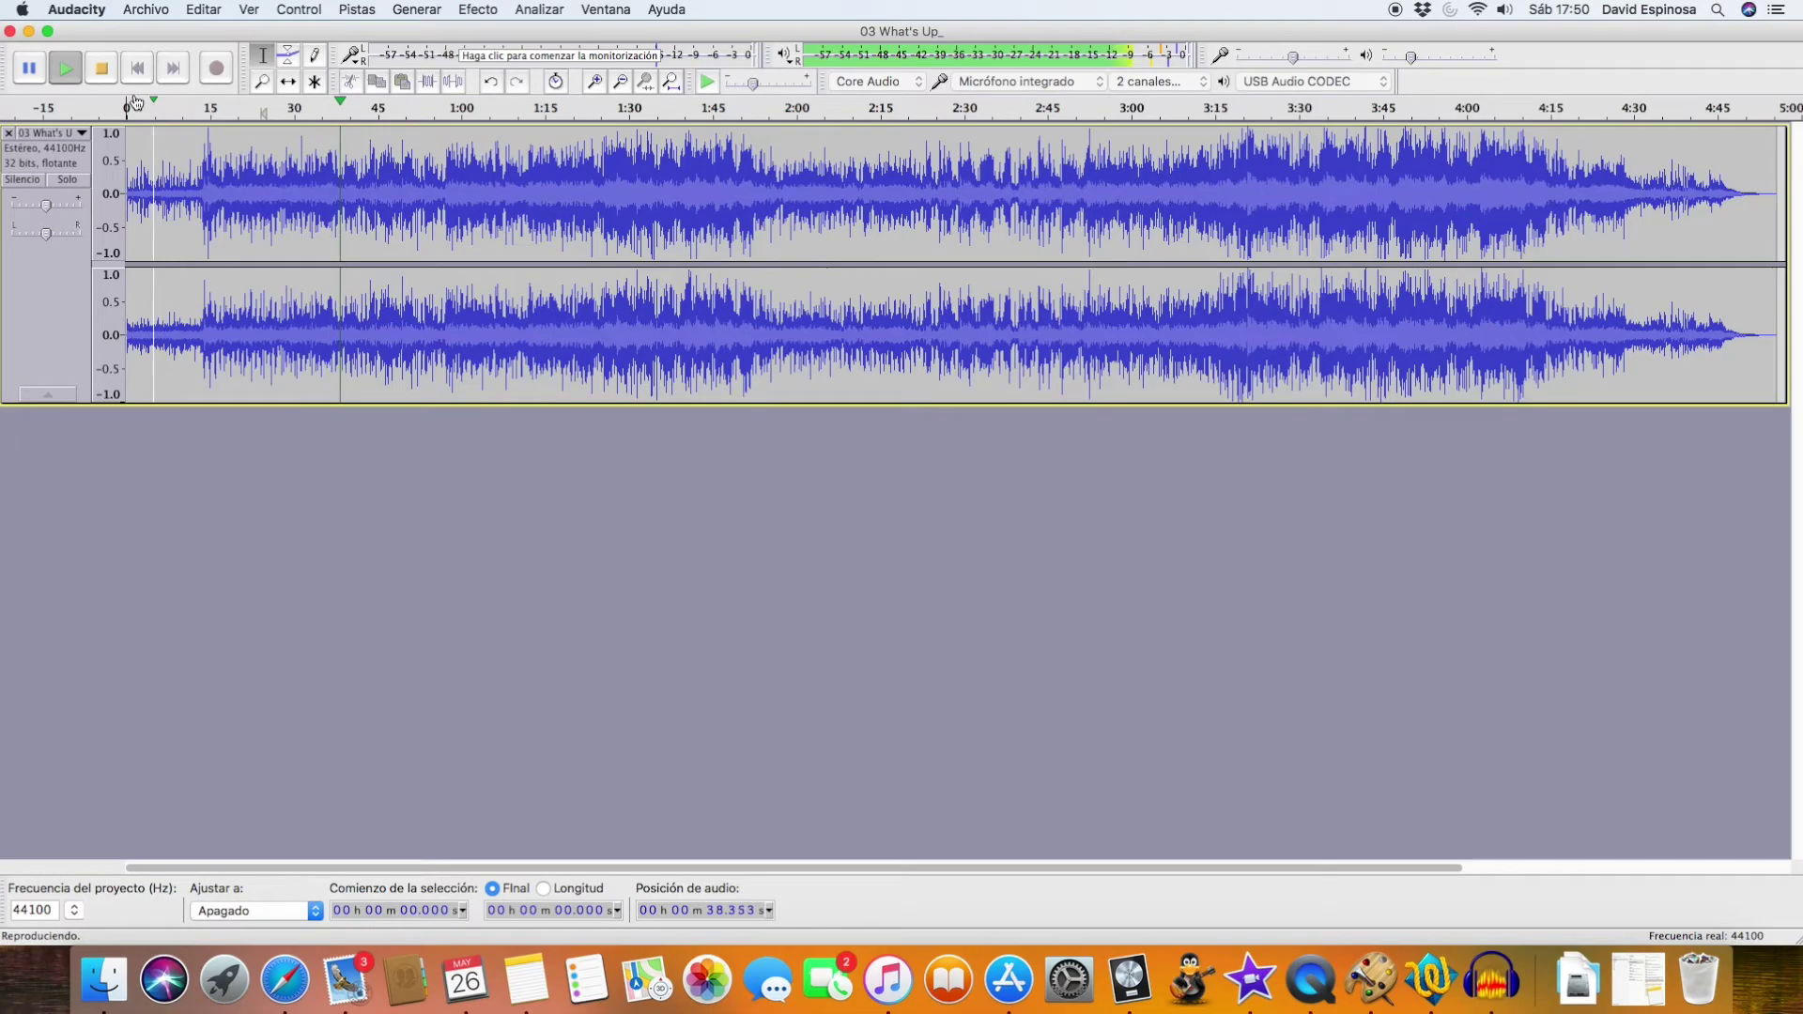
key(space)
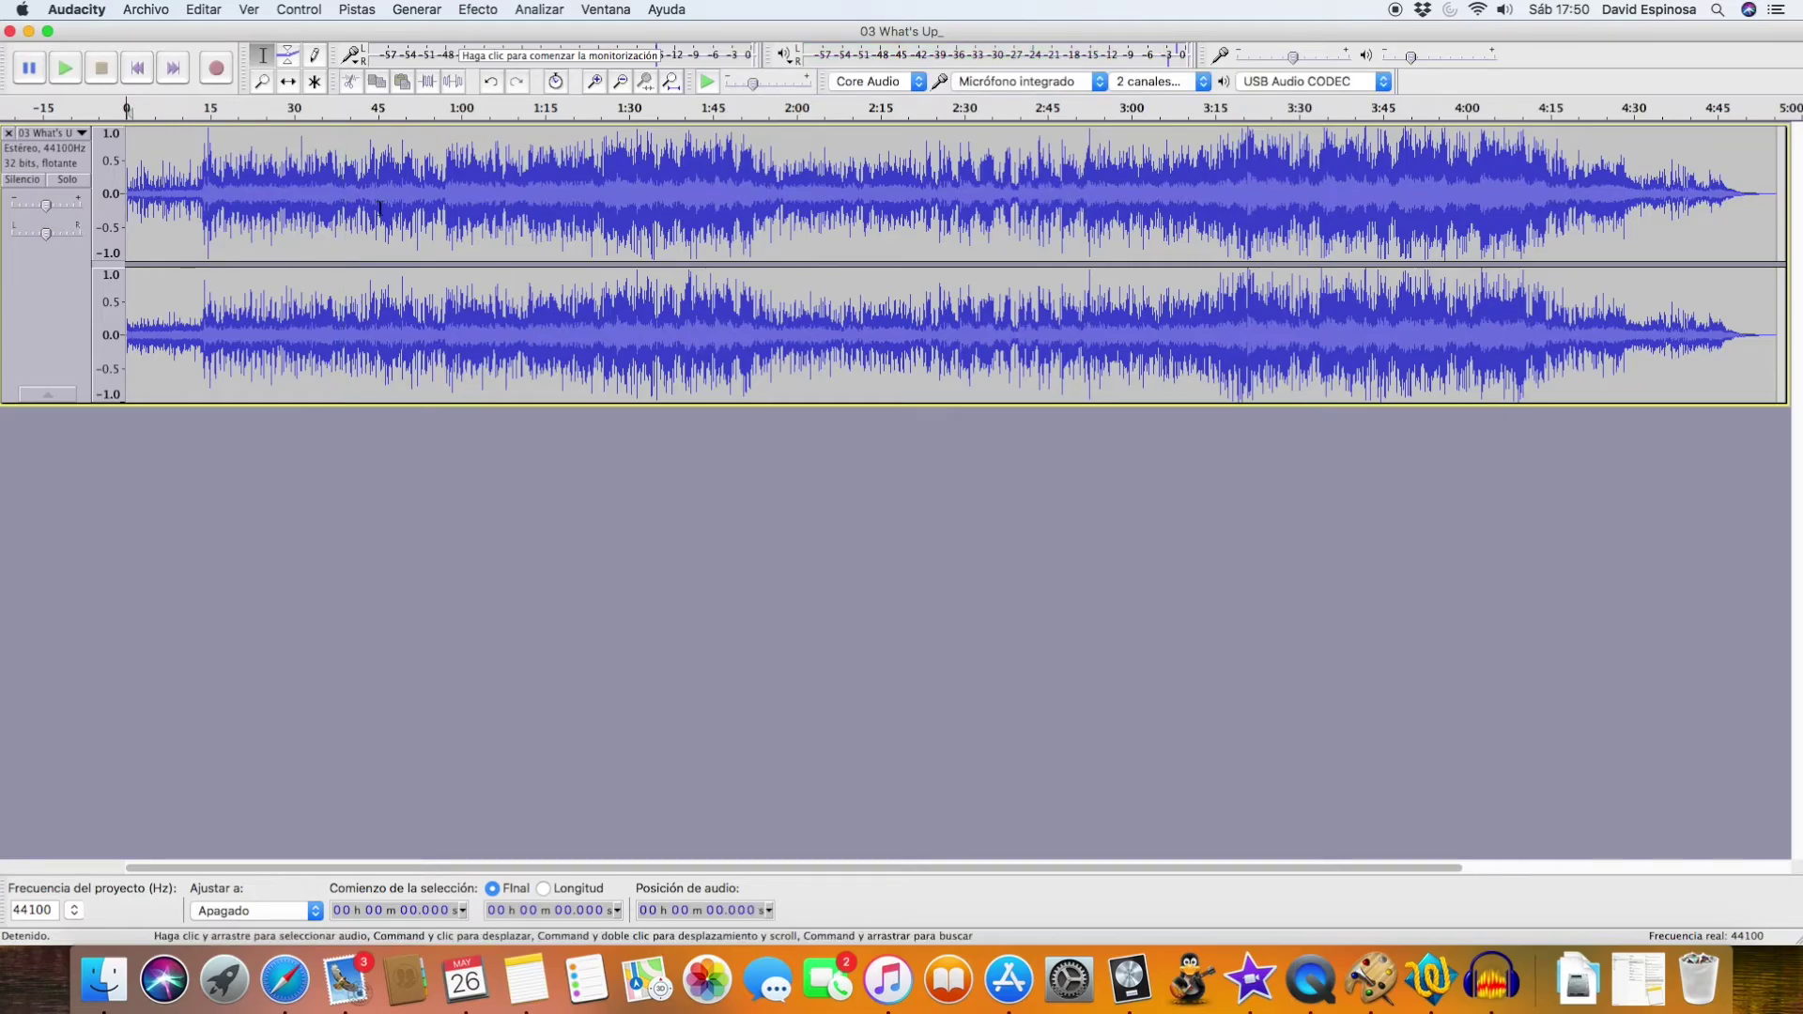
- Split the stereo song into separate left and right tracks and set both of them to mono
click(81, 133)
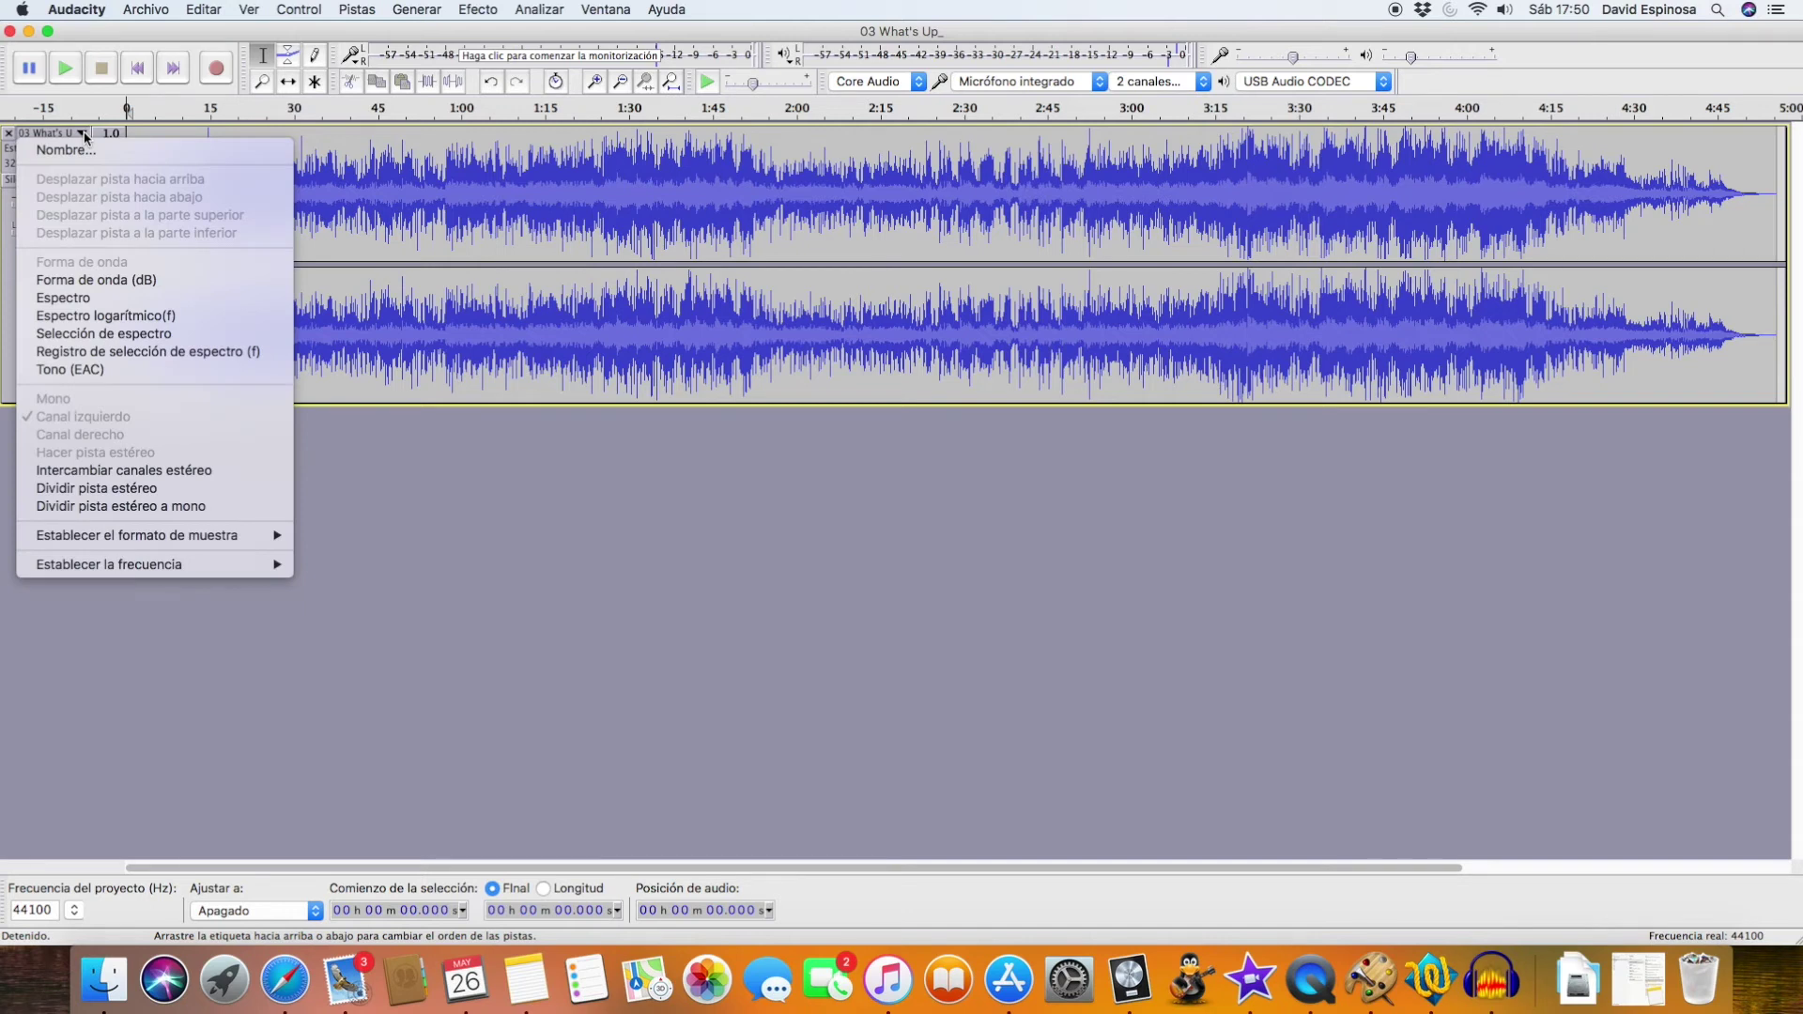
click(129, 491)
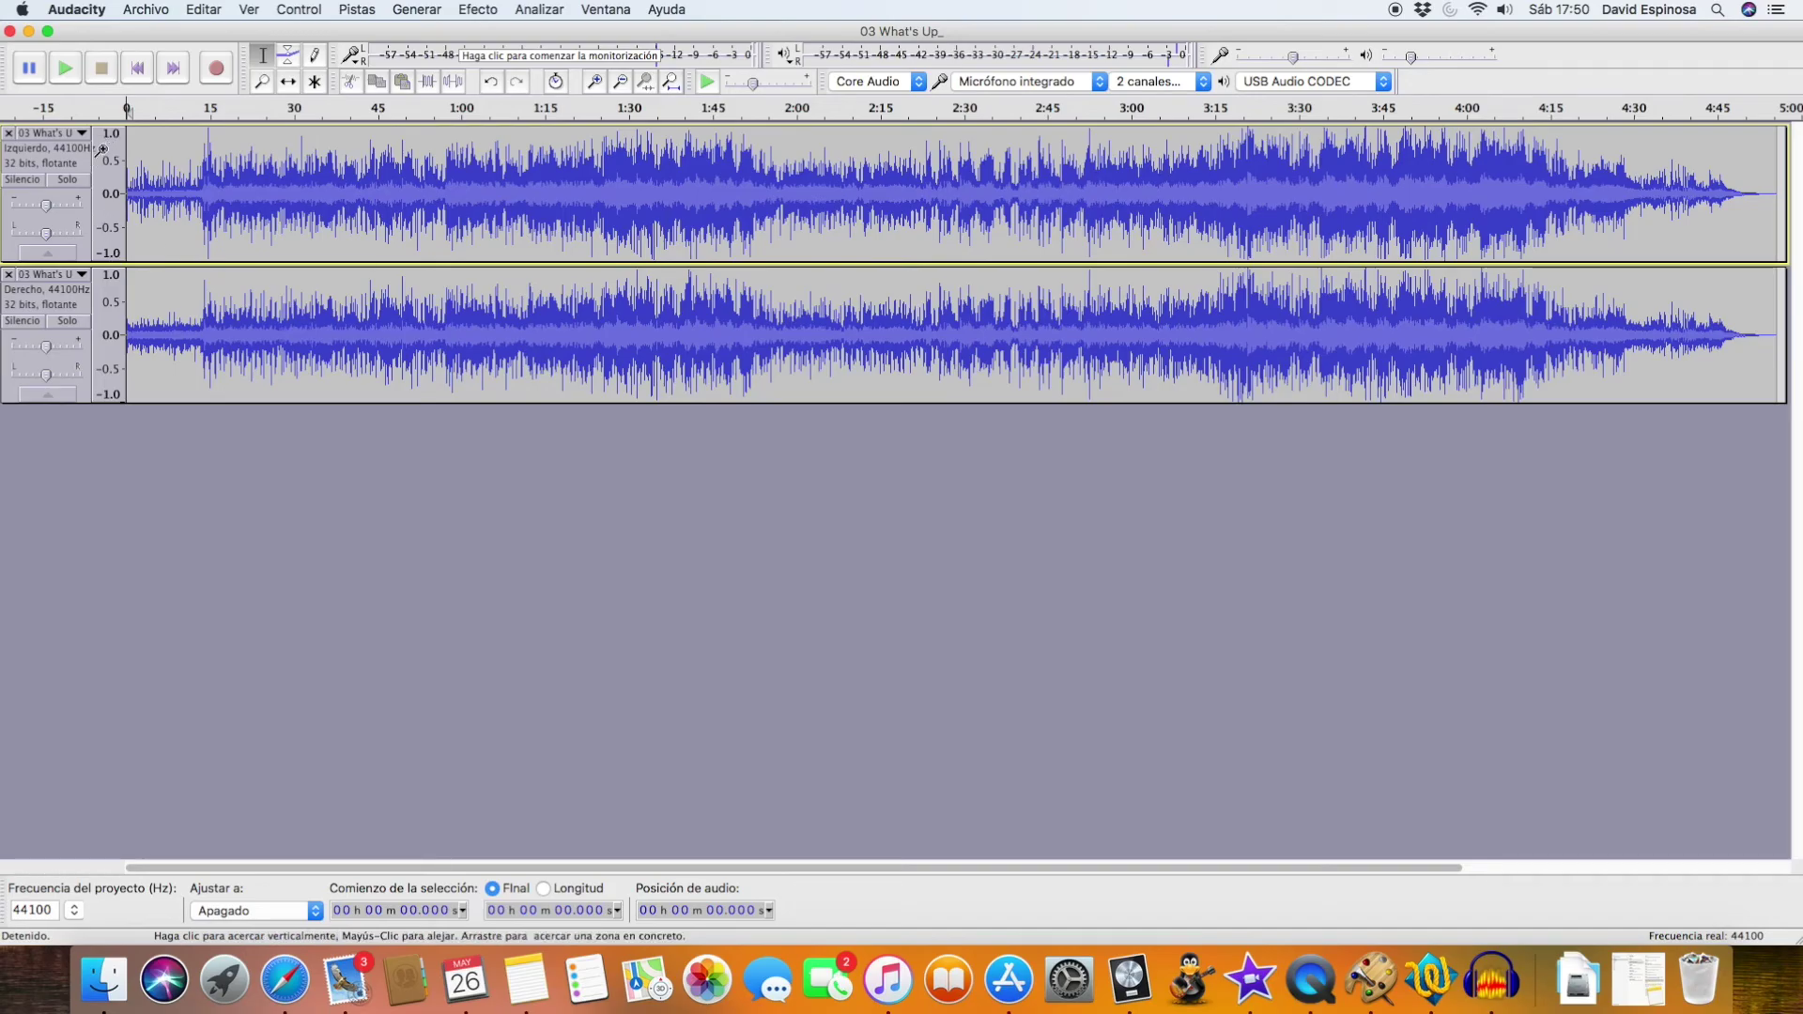
click(74, 158)
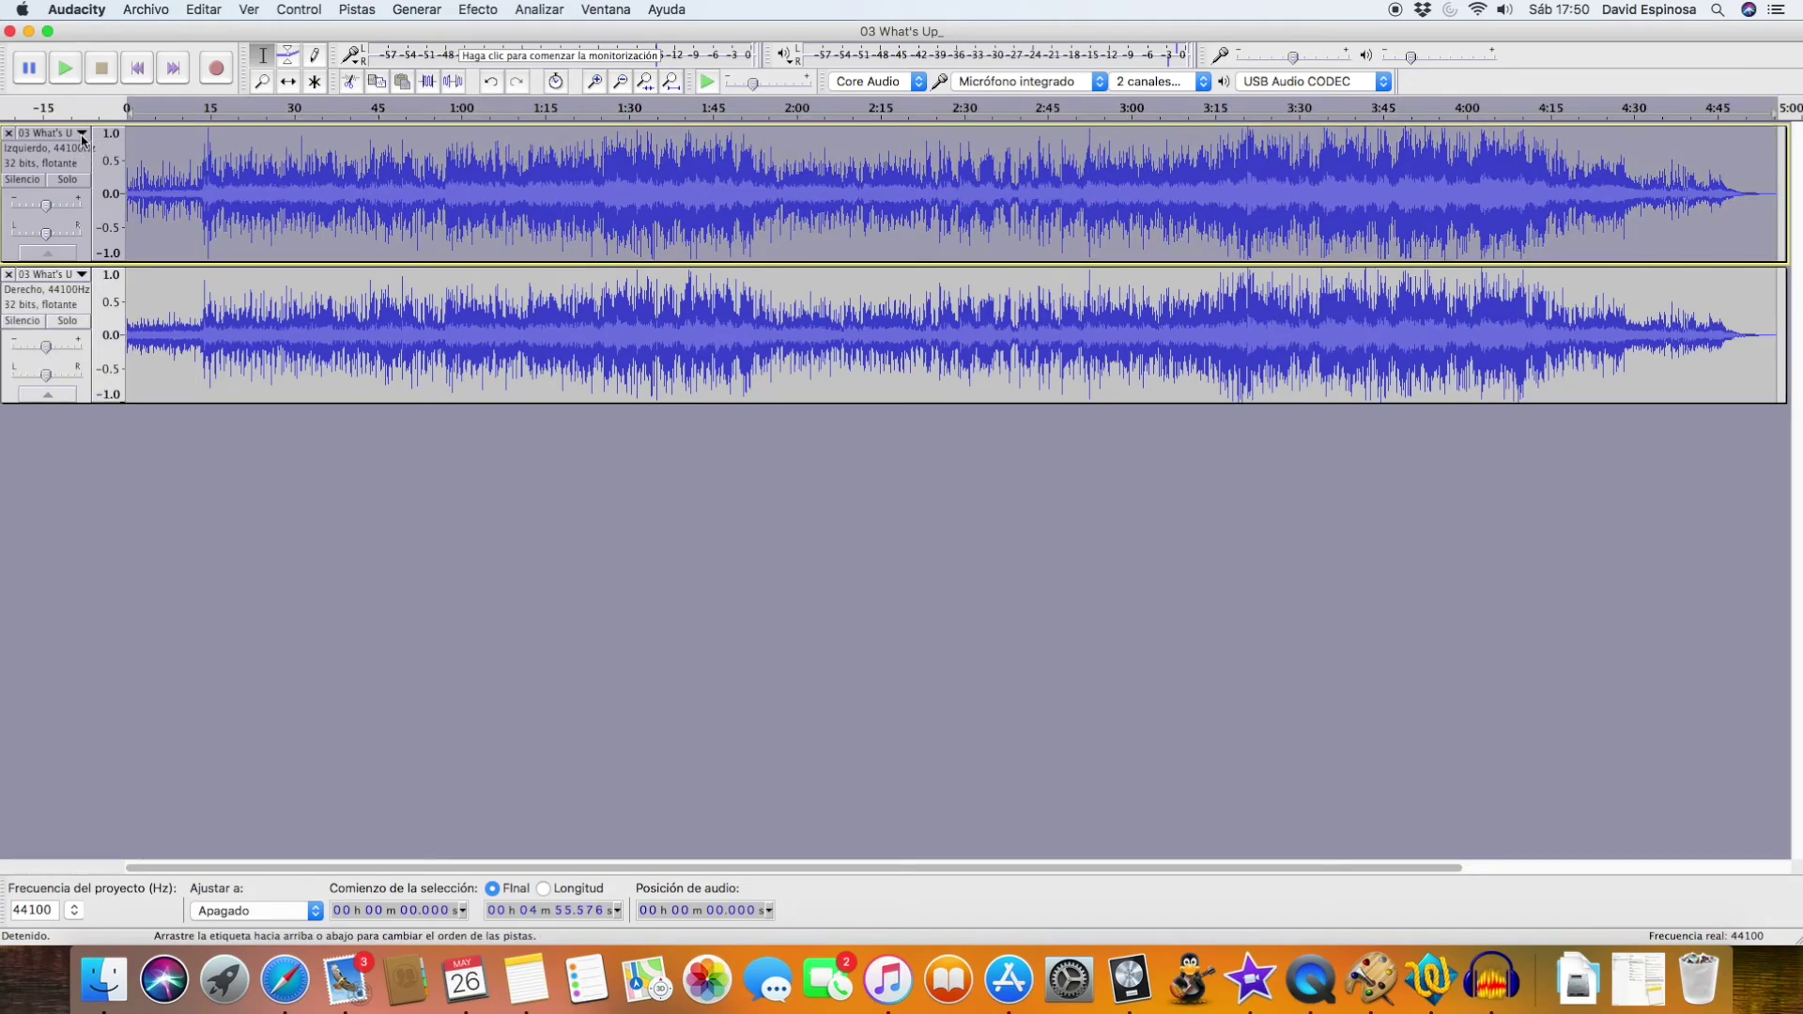
click(82, 134)
click(99, 399)
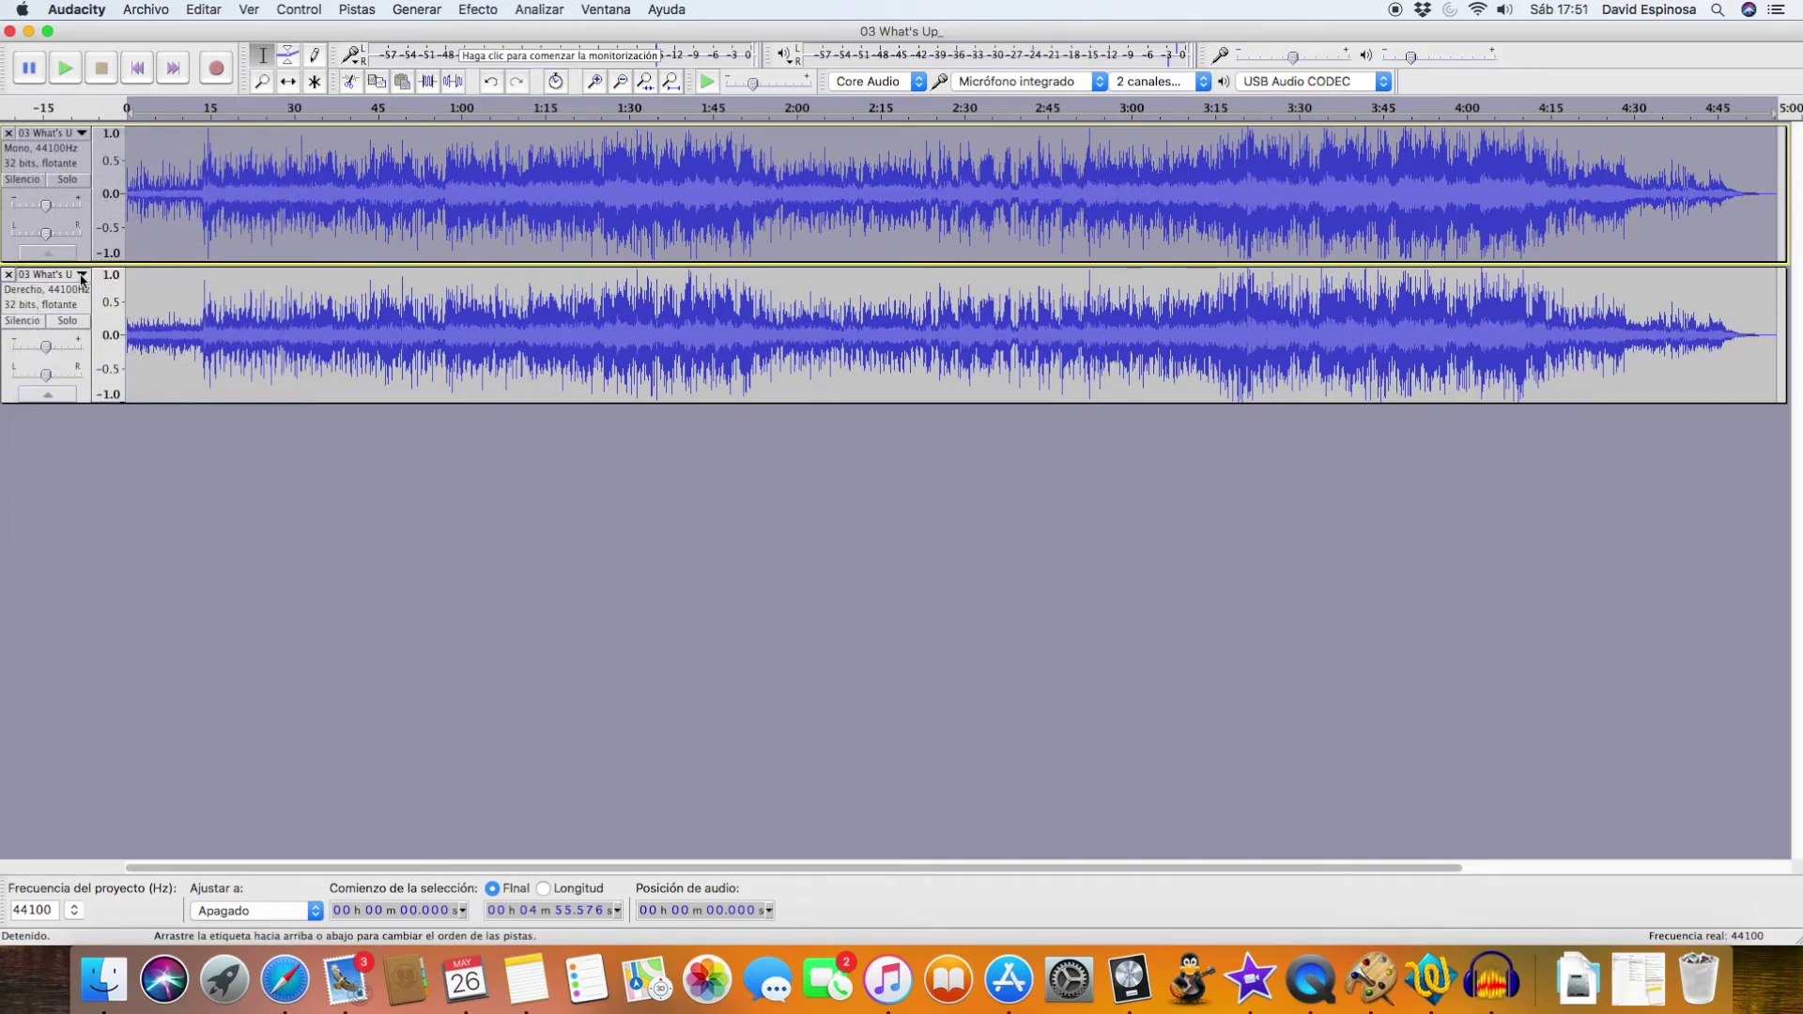
click(81, 274)
click(98, 541)
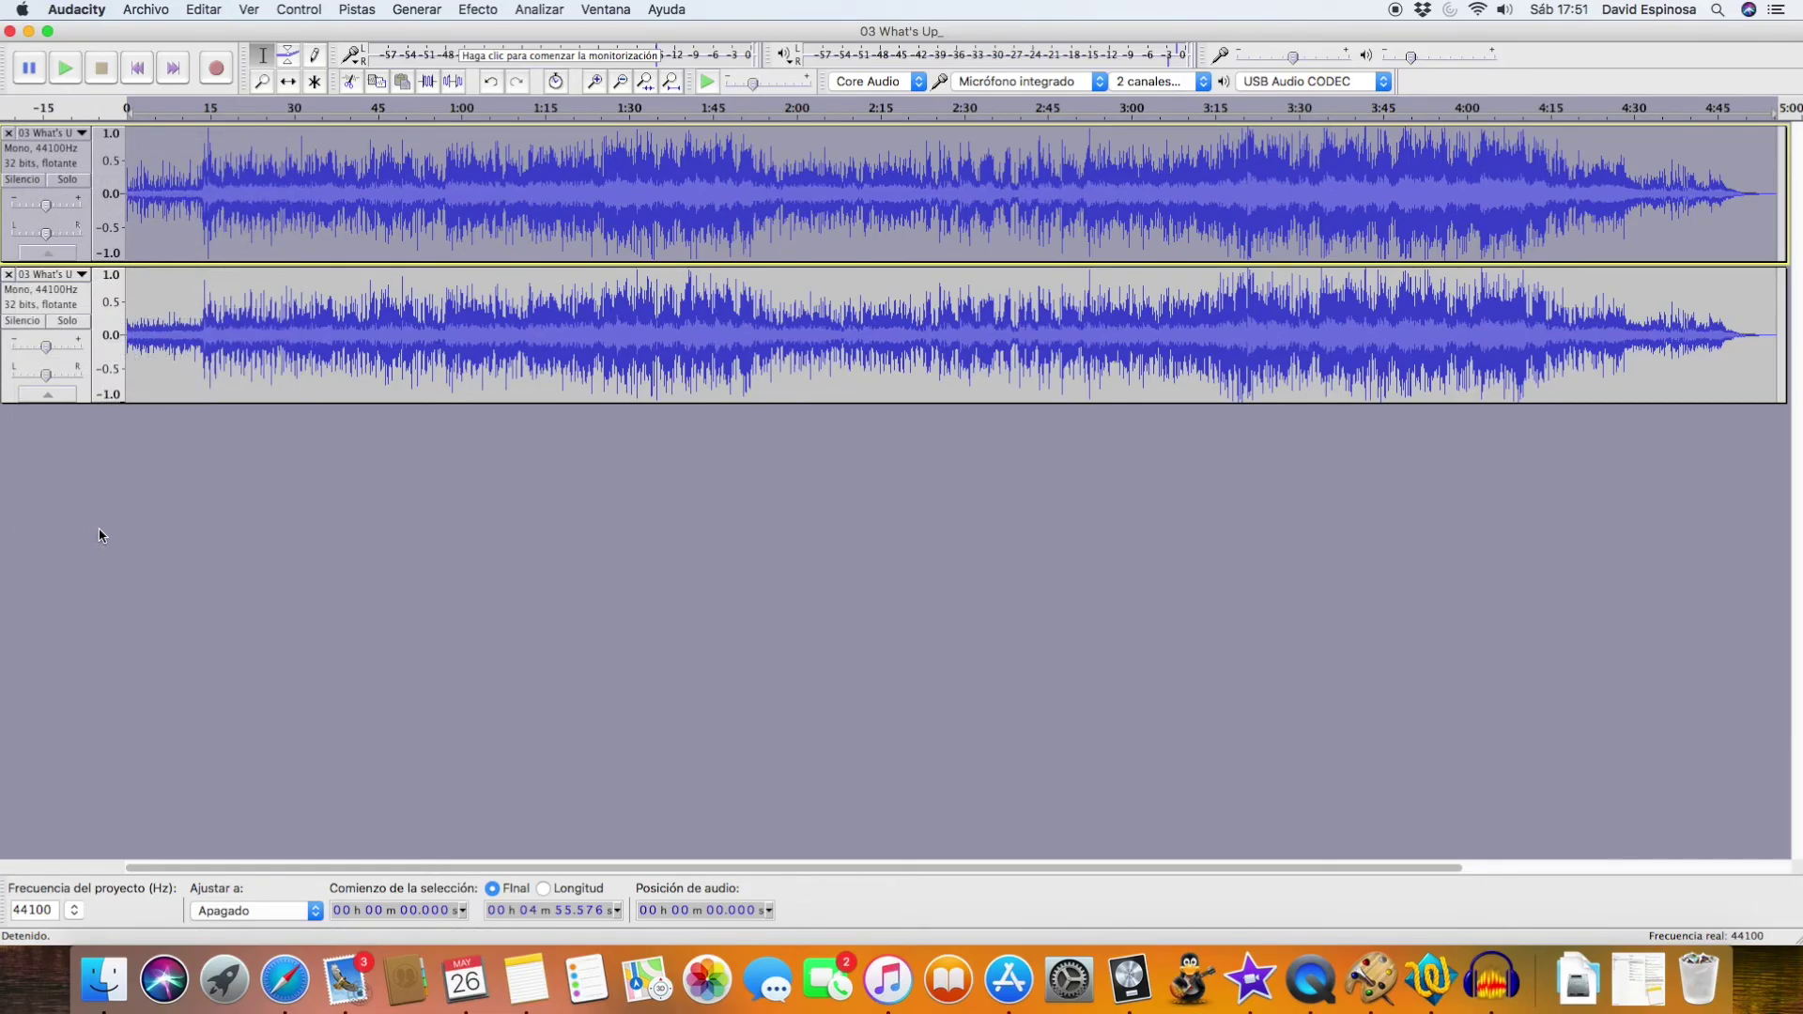
- Select the entire lower mono track and apply the Invert effect (Inversión) to it
click(83, 159)
click(46, 274)
click(225, 173)
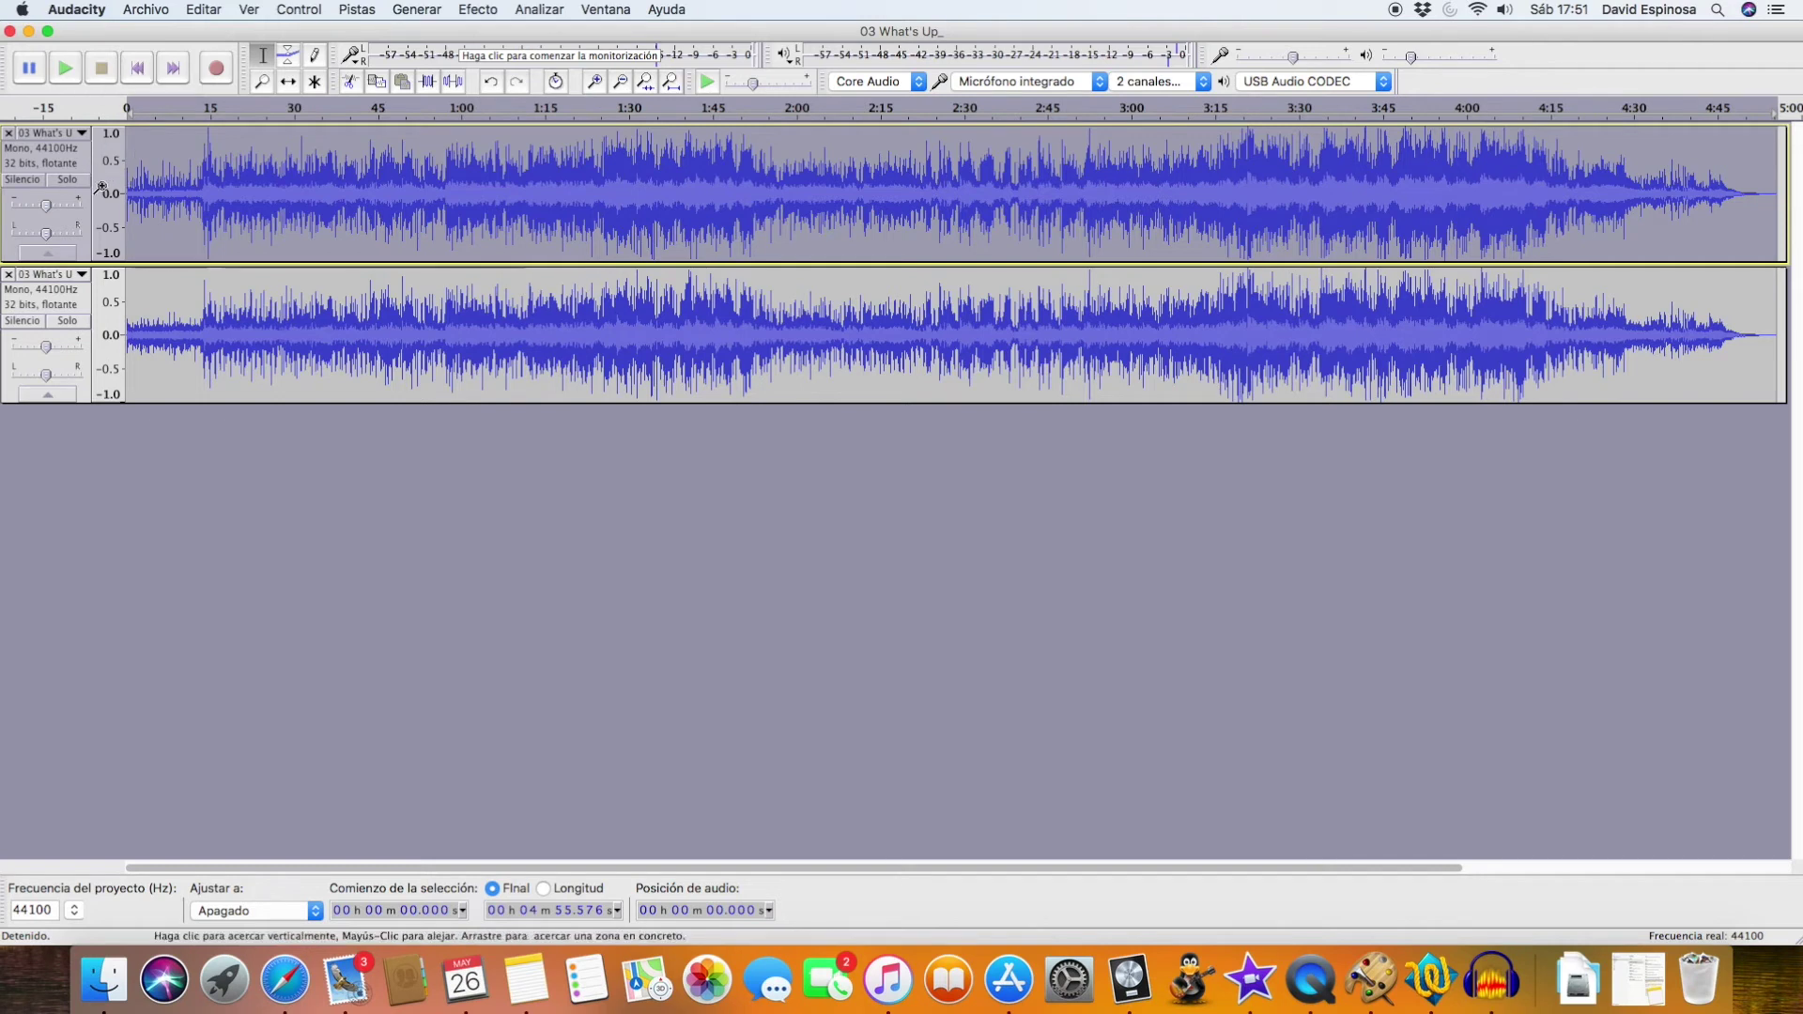
click(88, 299)
click(478, 9)
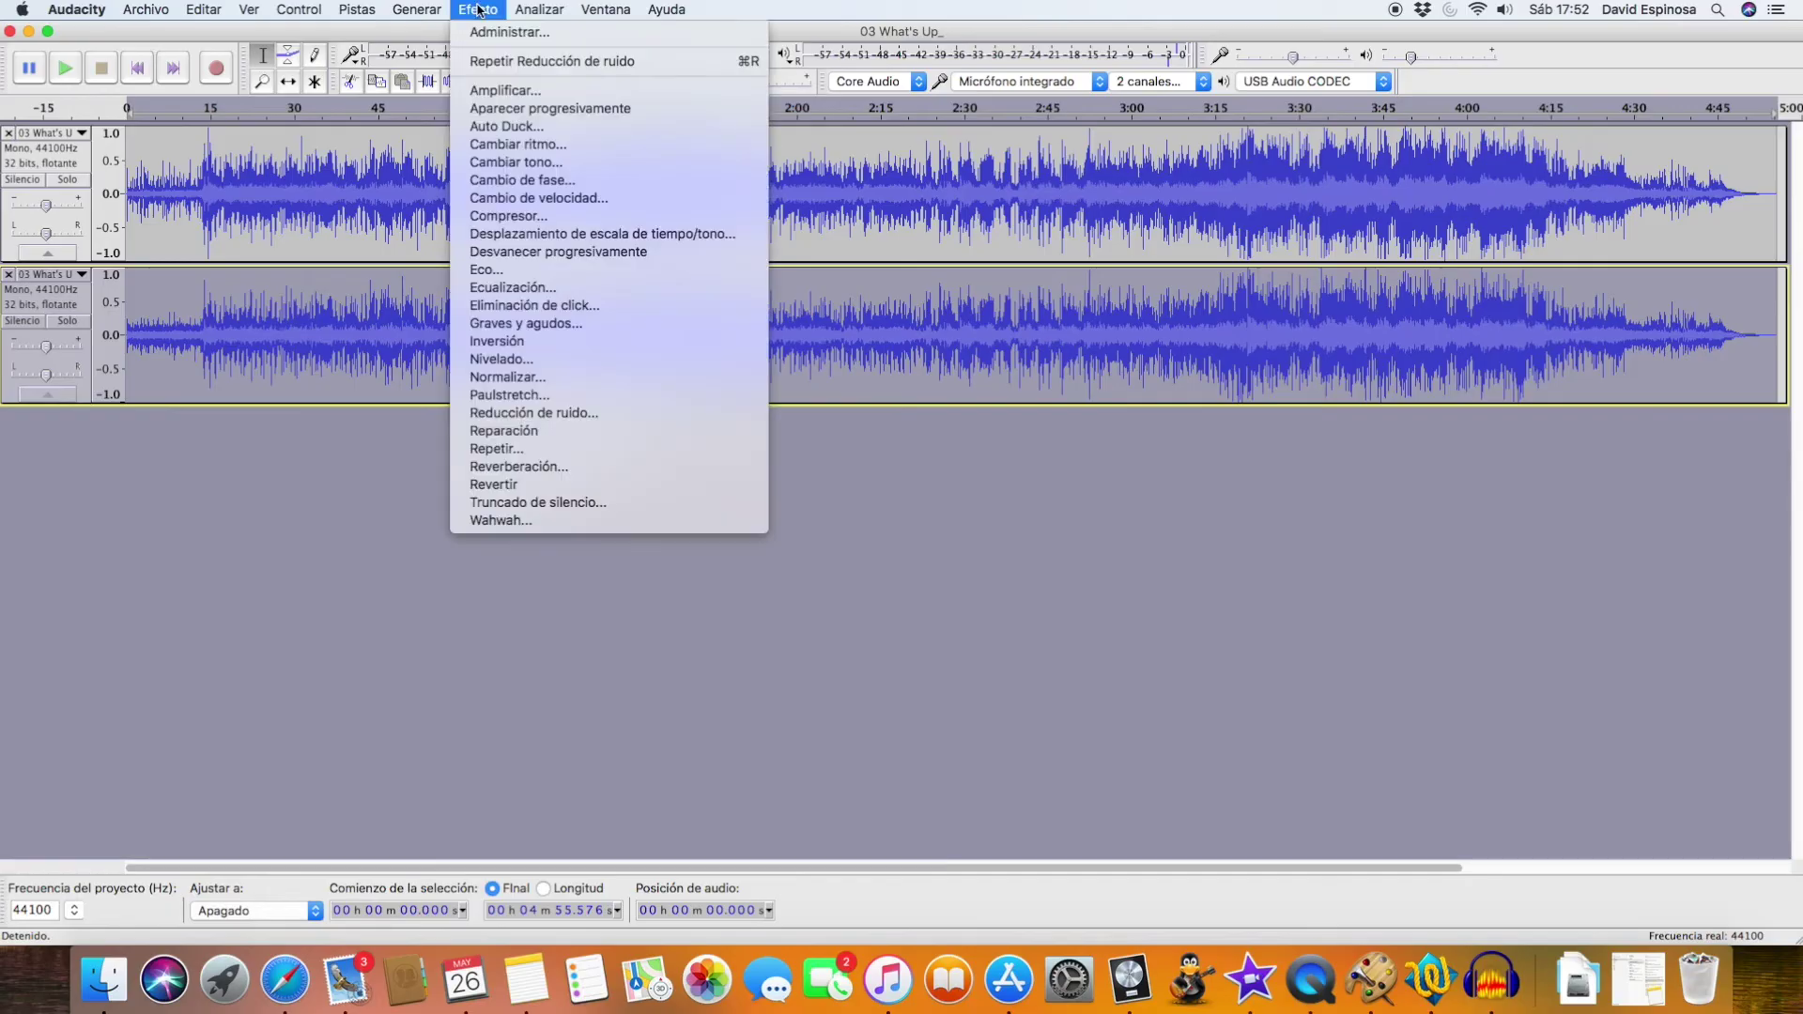
click(537, 343)
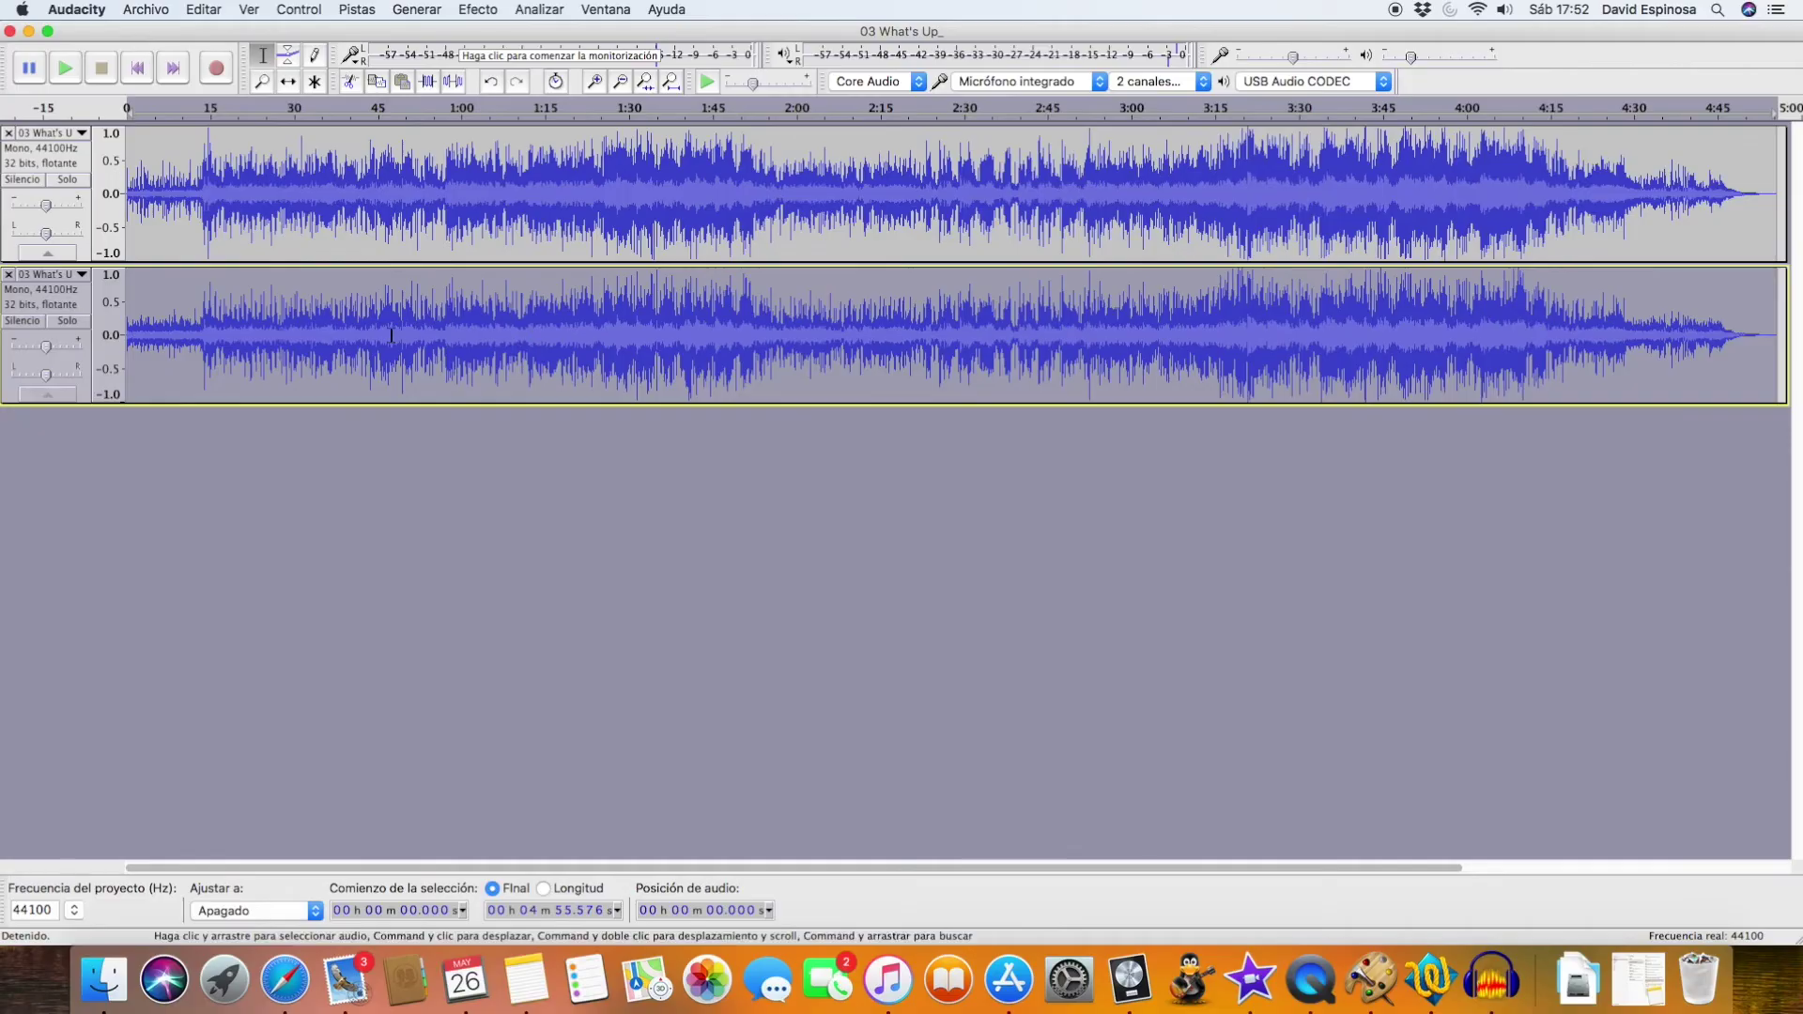
- Play both tracks from the start, skip ahead to about 13 seconds to check the voice removal, and stop playback
click(137, 67)
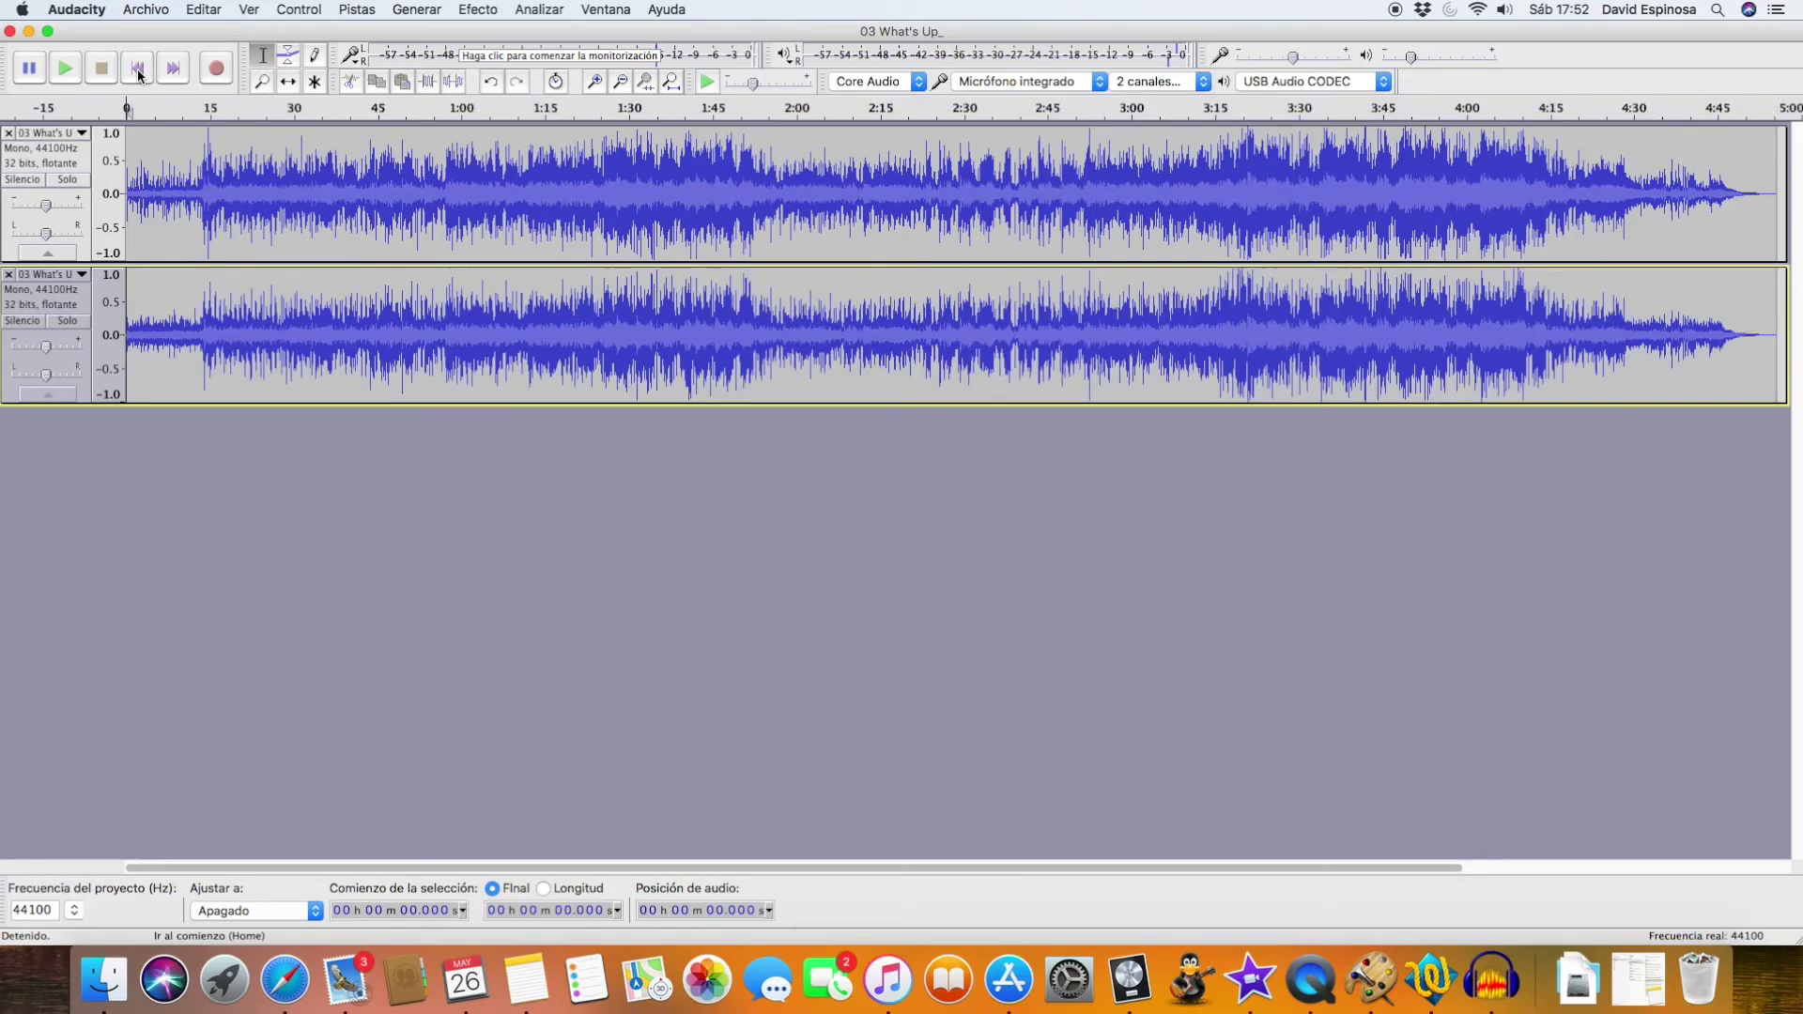
click(65, 67)
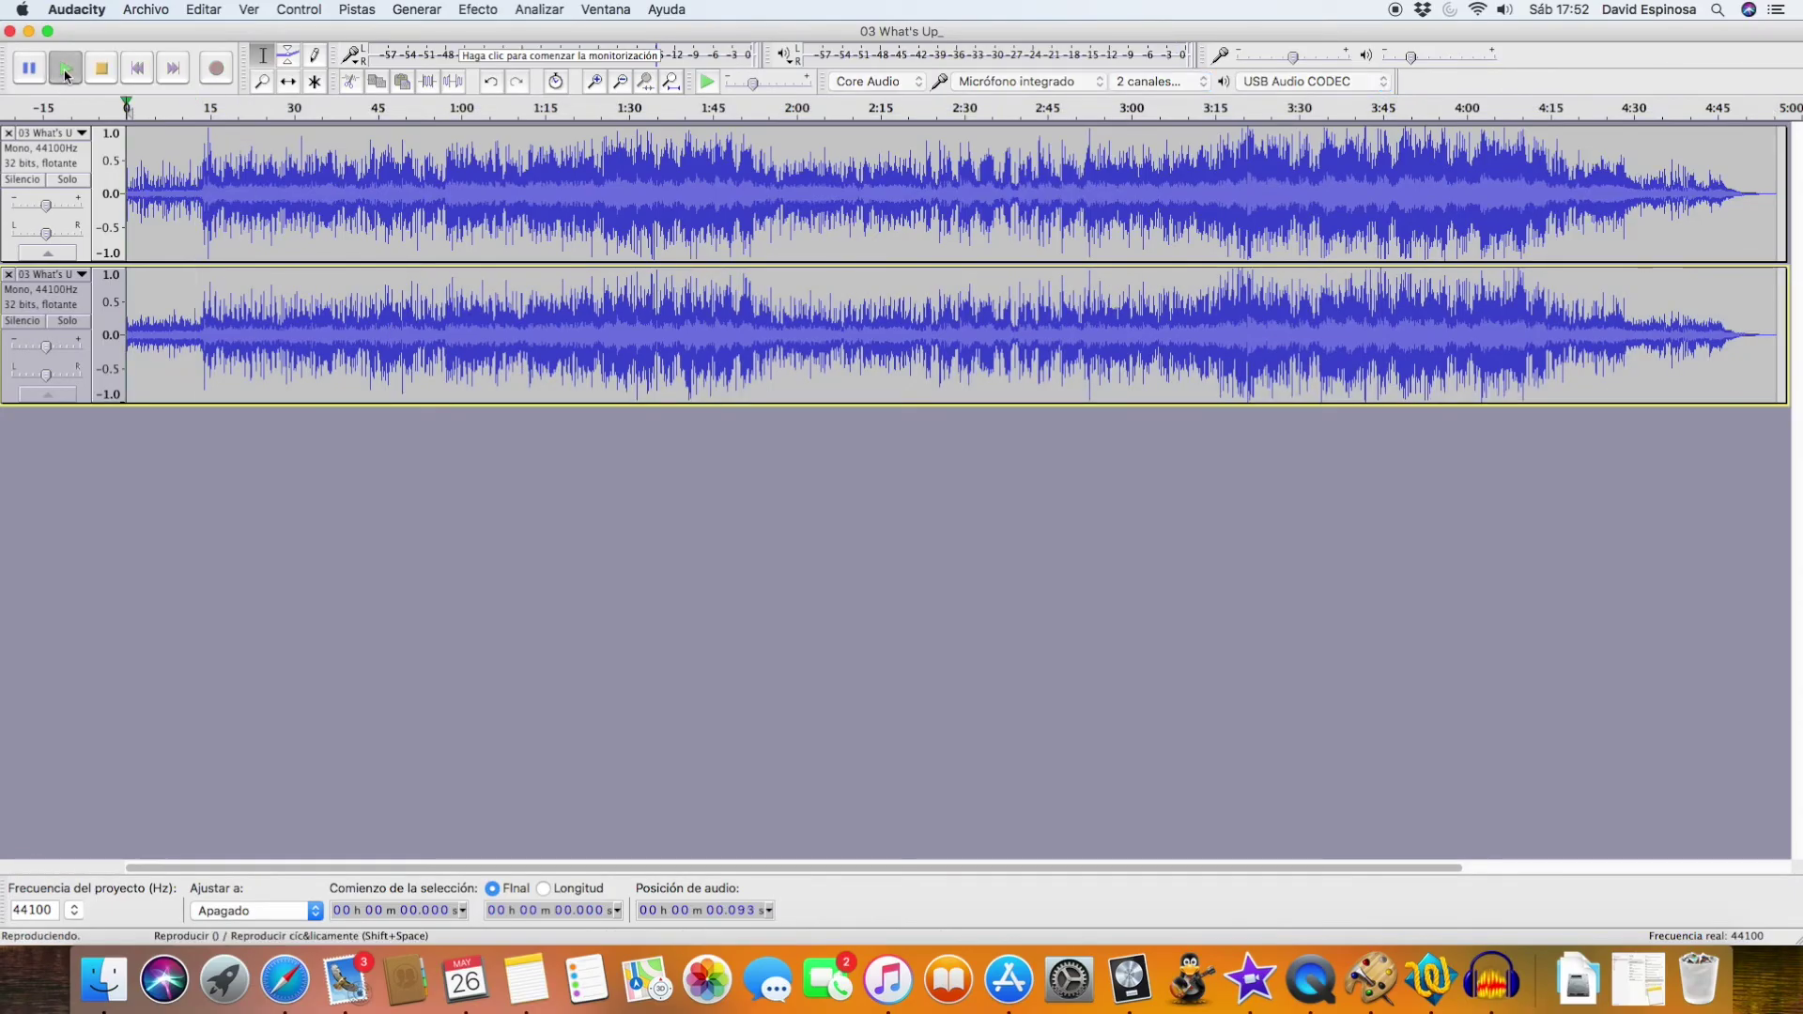
key(space)
click(201, 114)
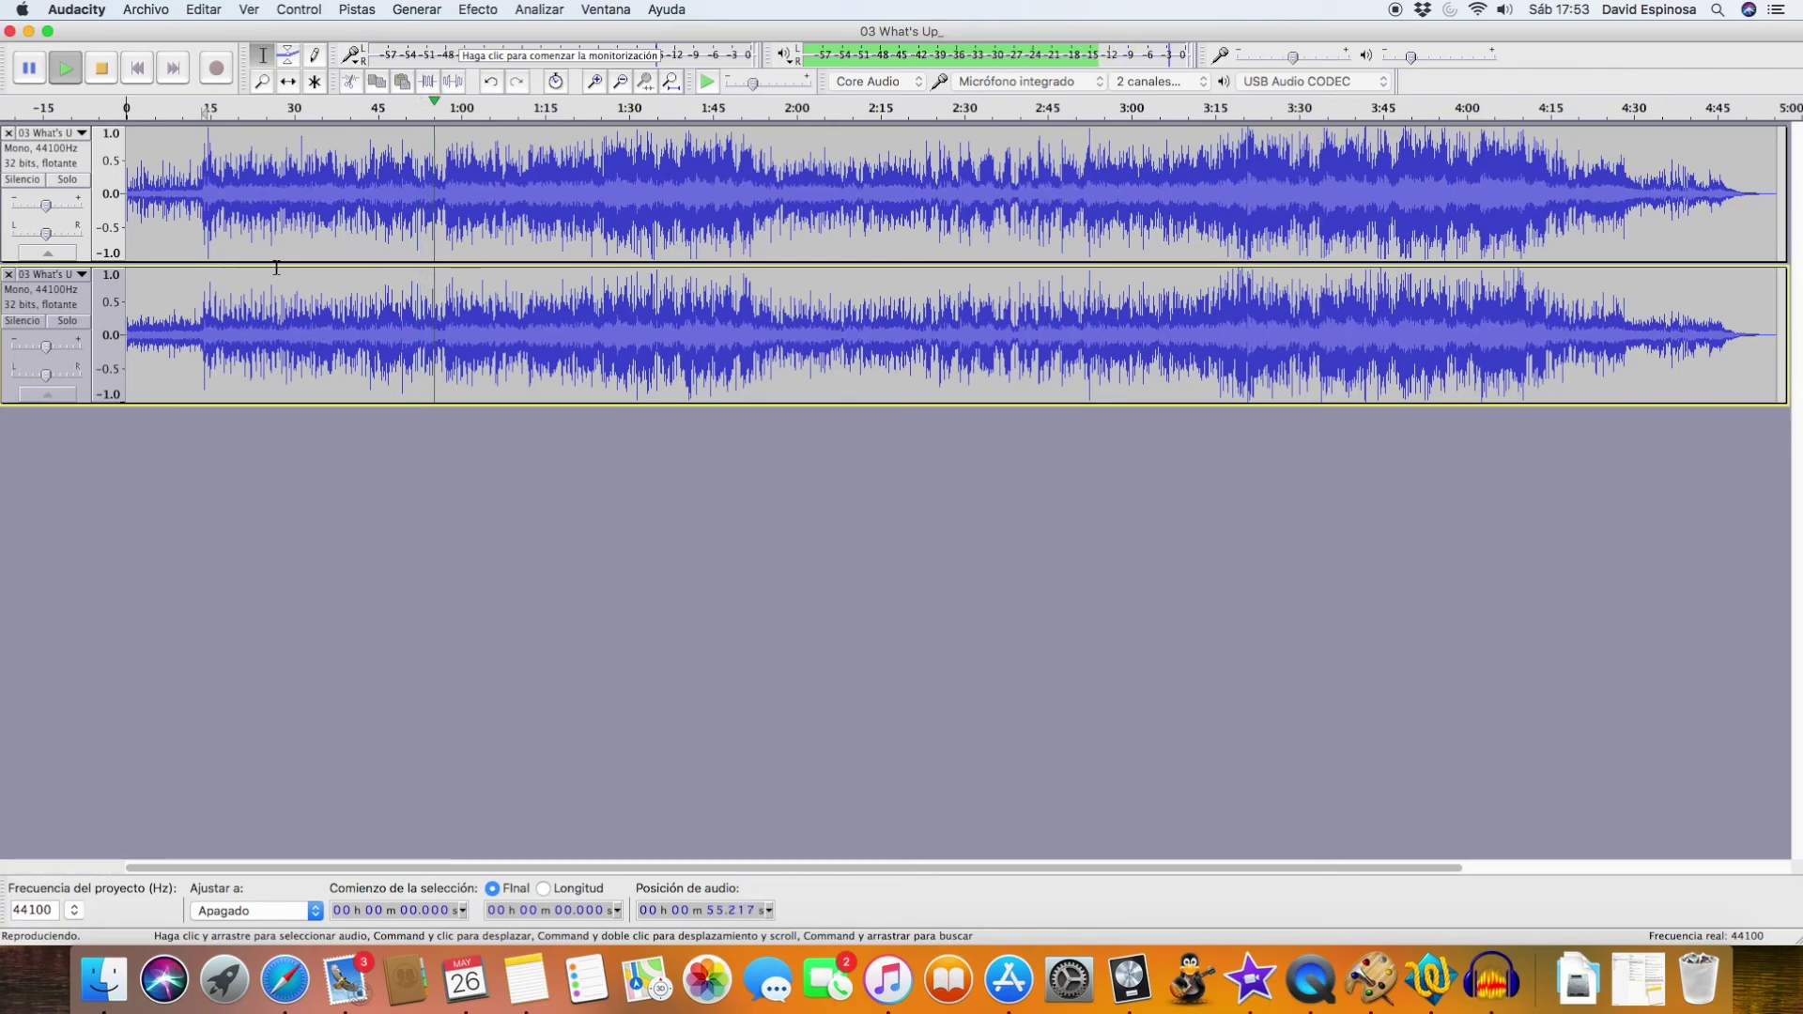
key(space)
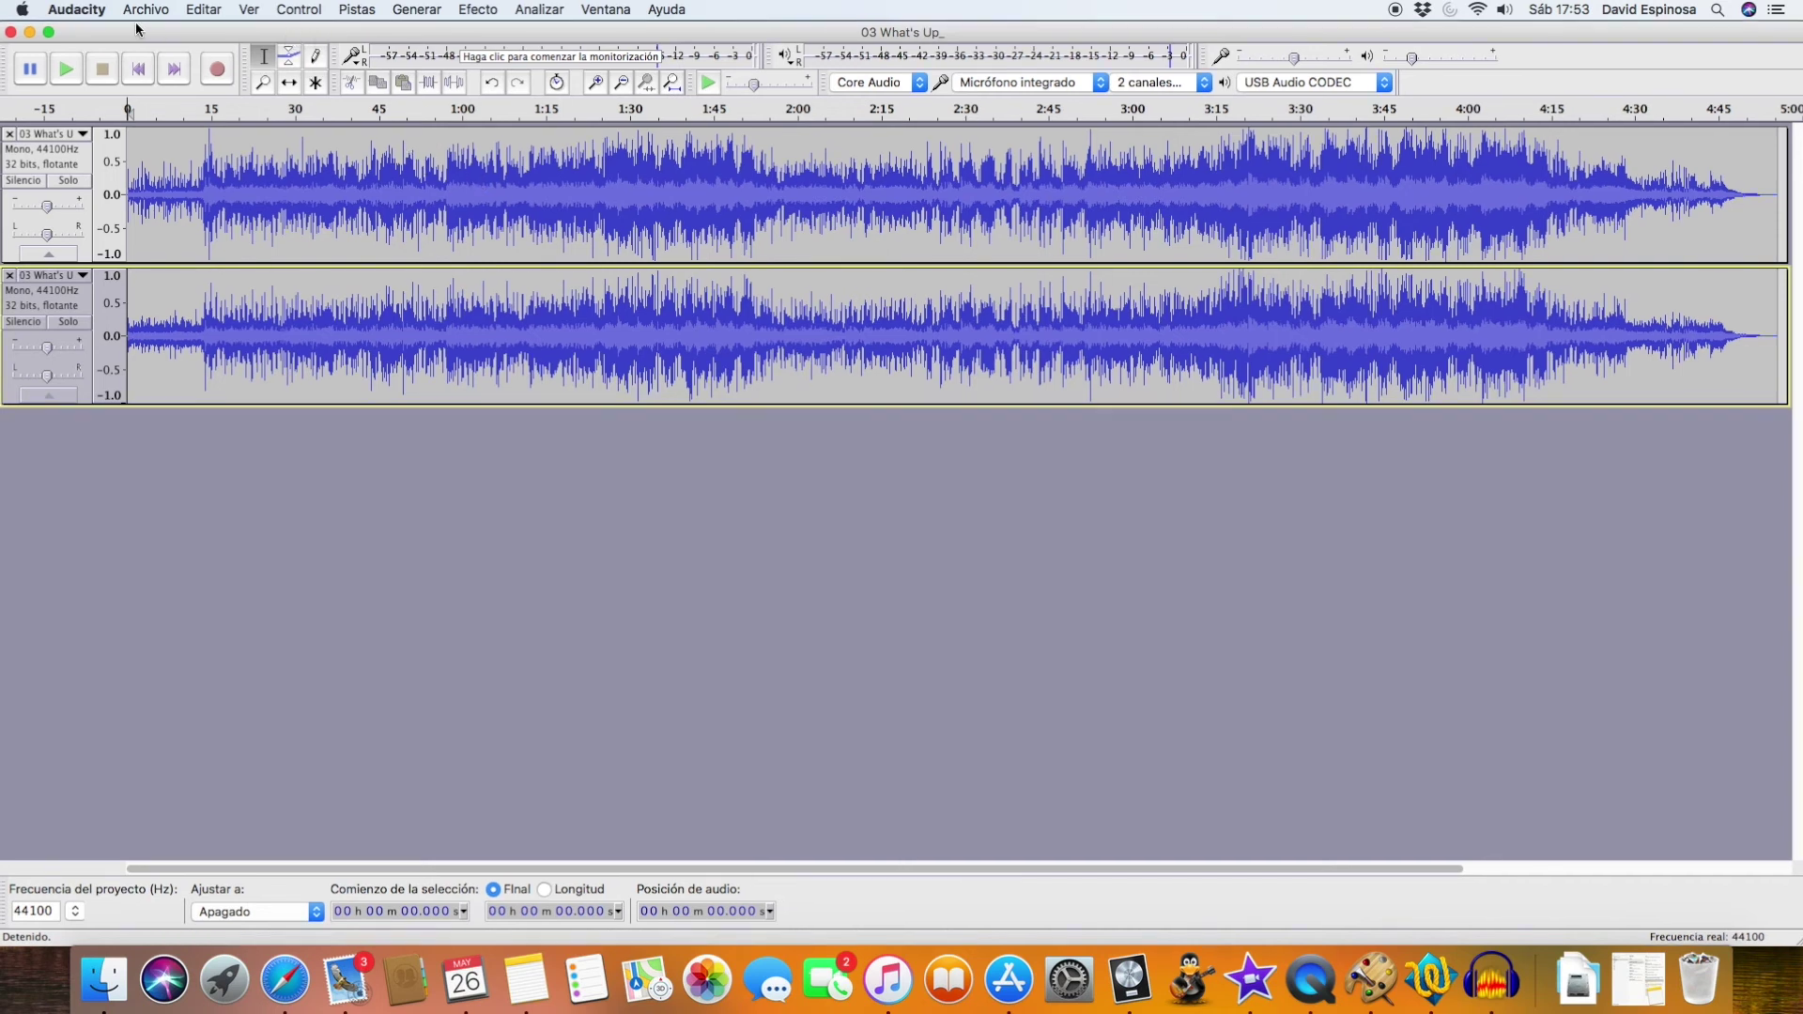
- Try to export the audio to folder d as an MP3 file named 03 What's Up_
click(79, 11)
mouse_move(147, 14)
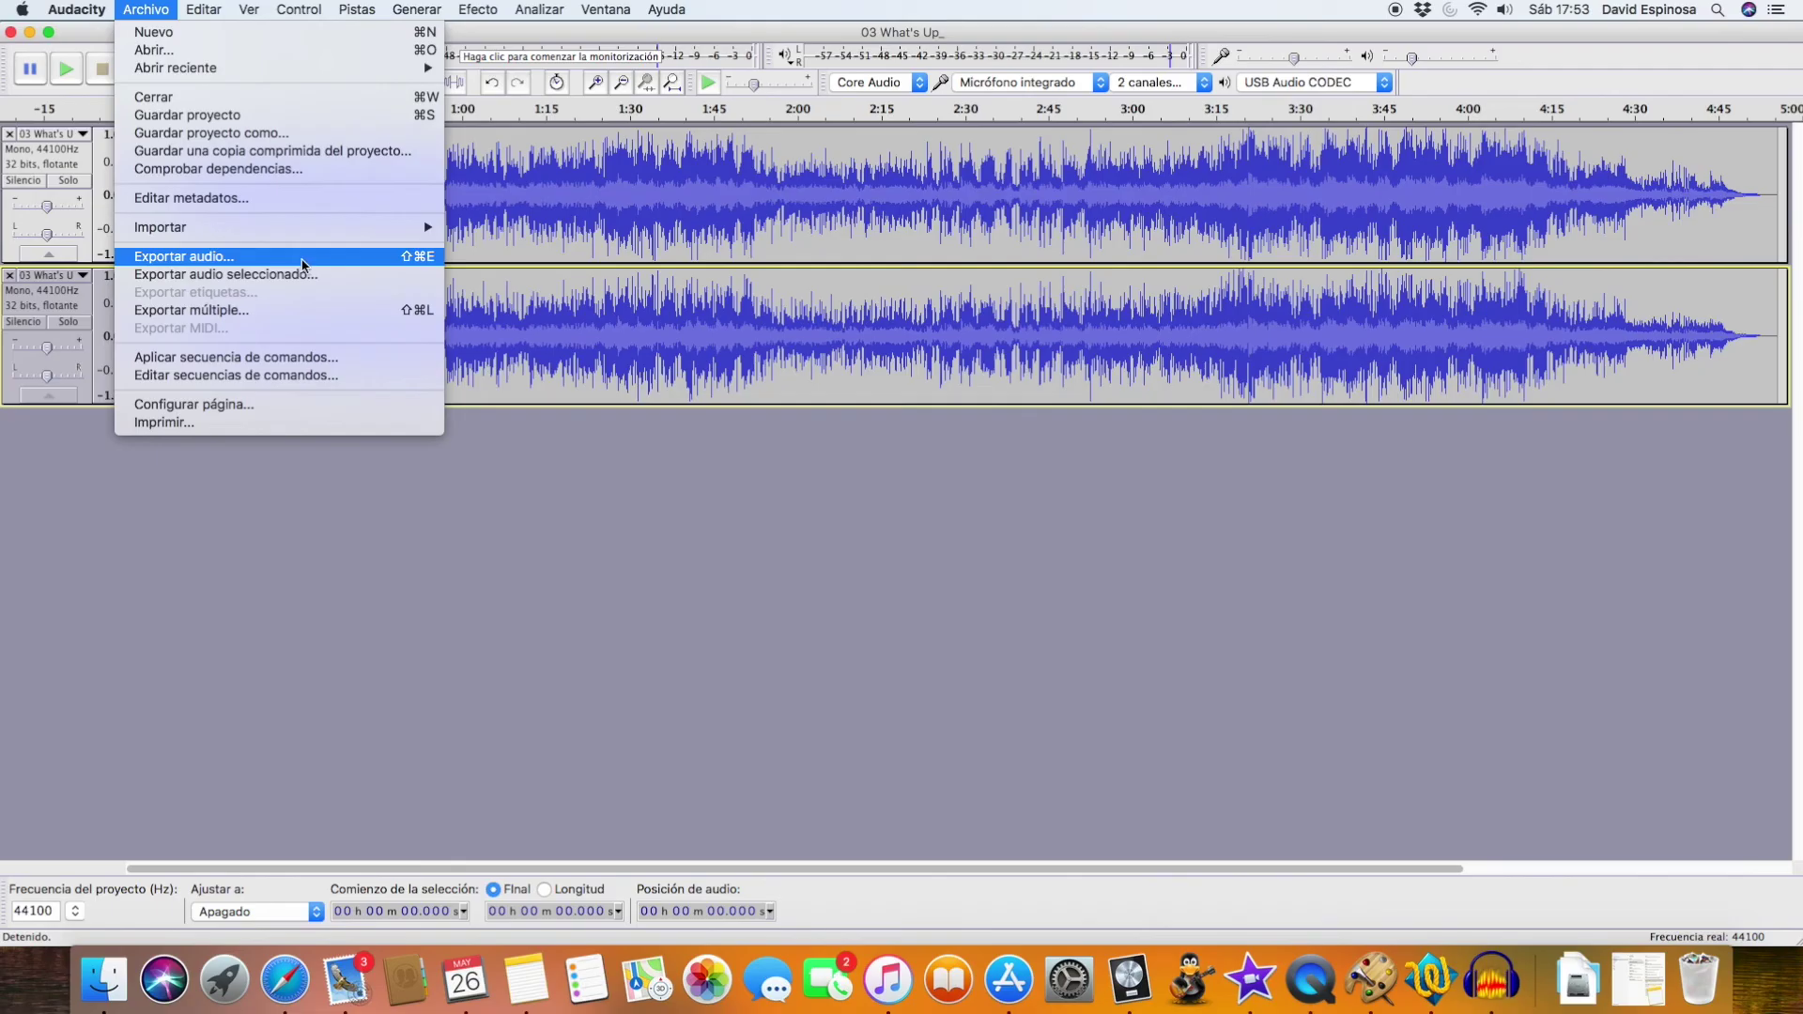
click(294, 260)
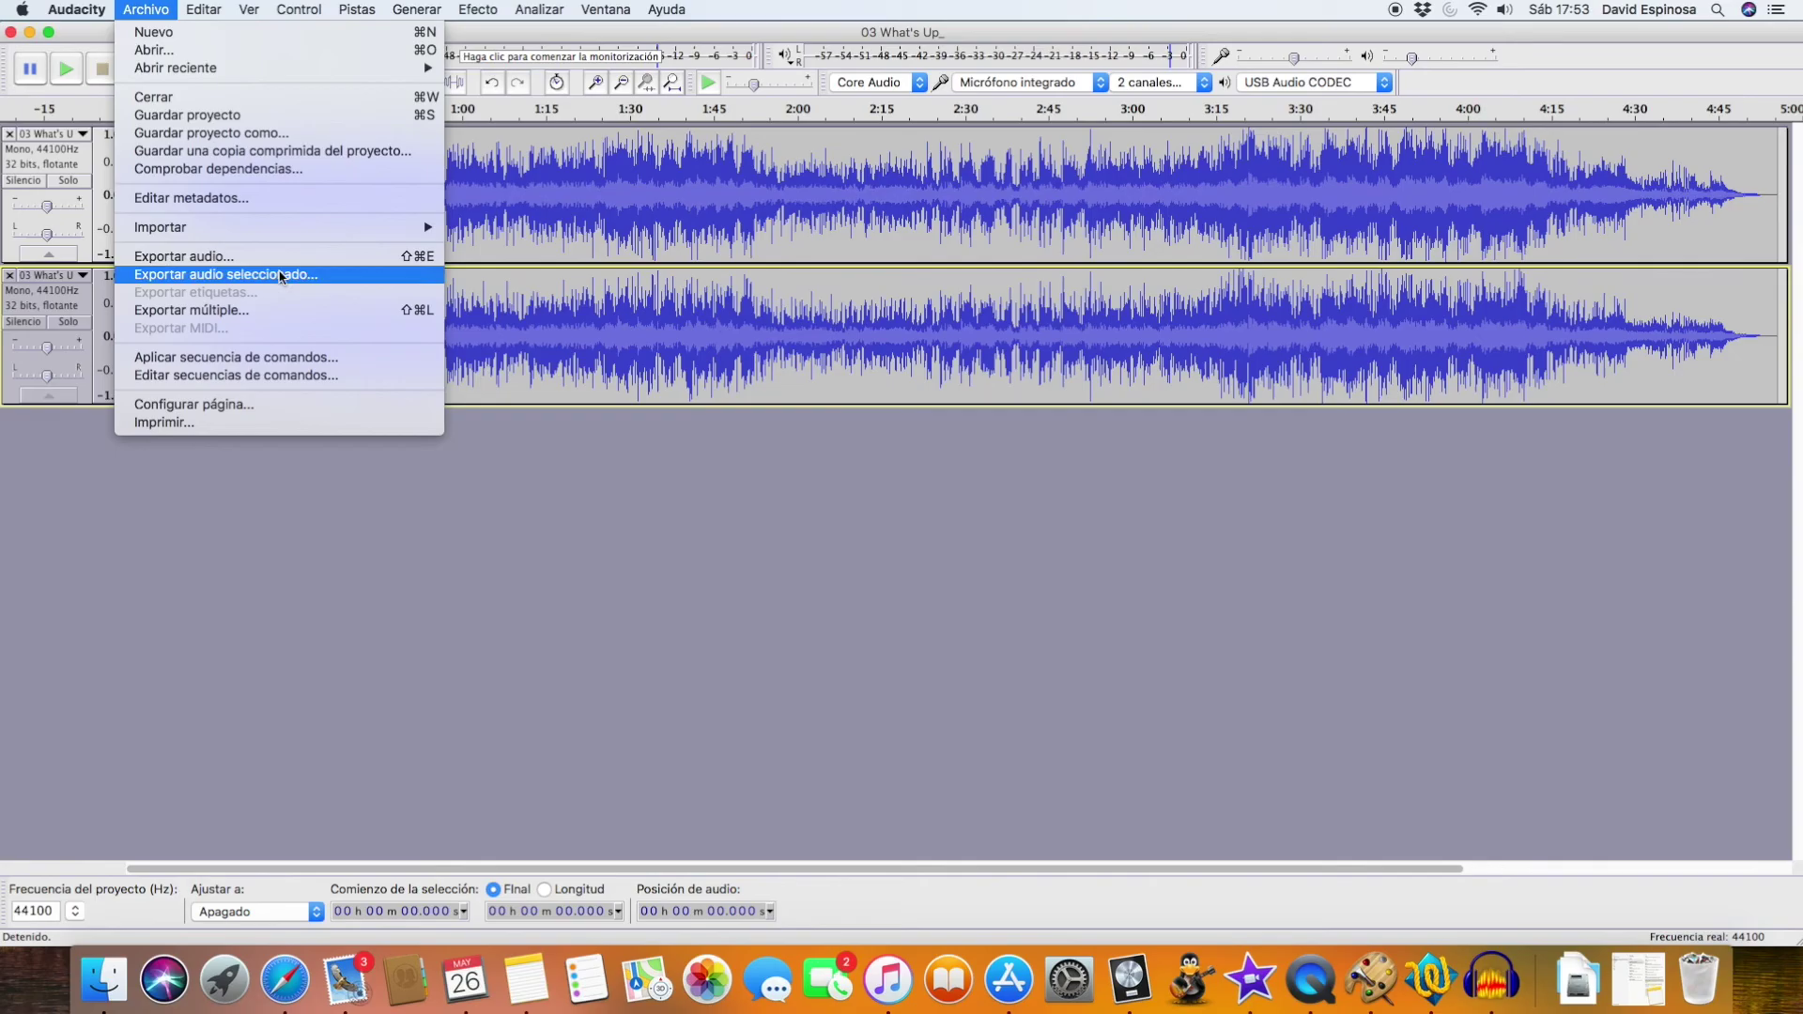
click(290, 259)
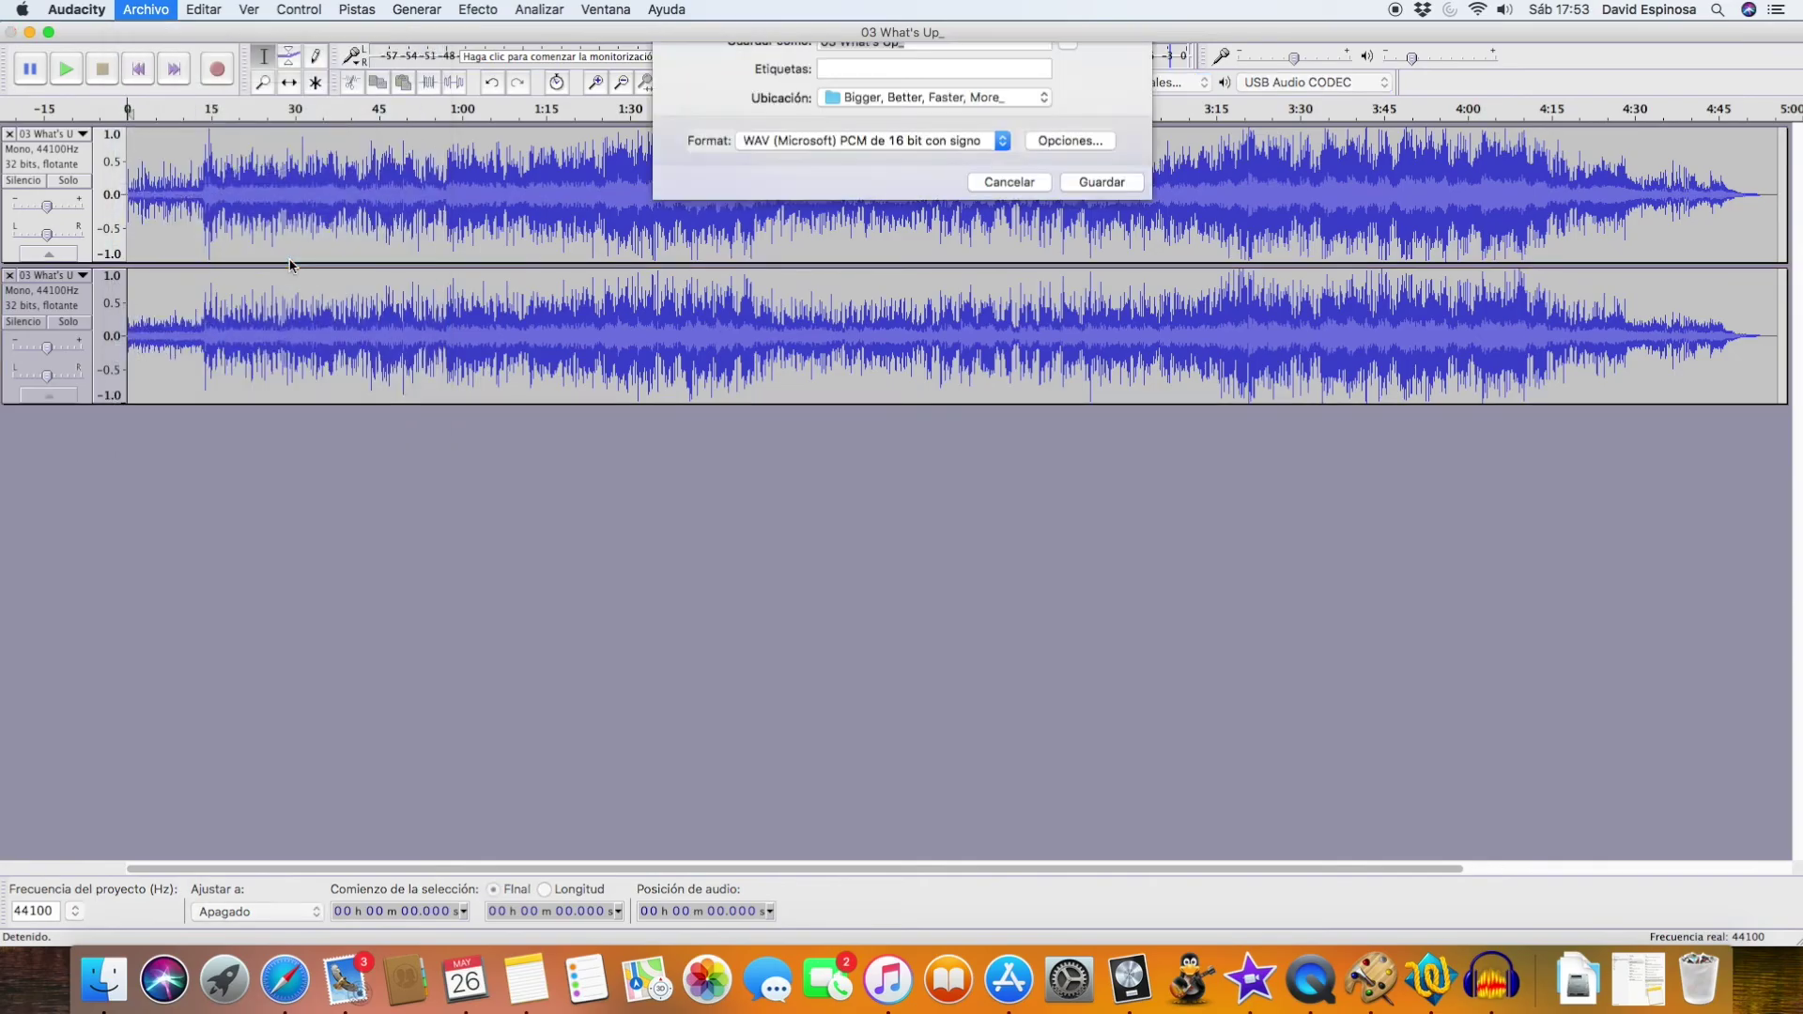
click(1001, 171)
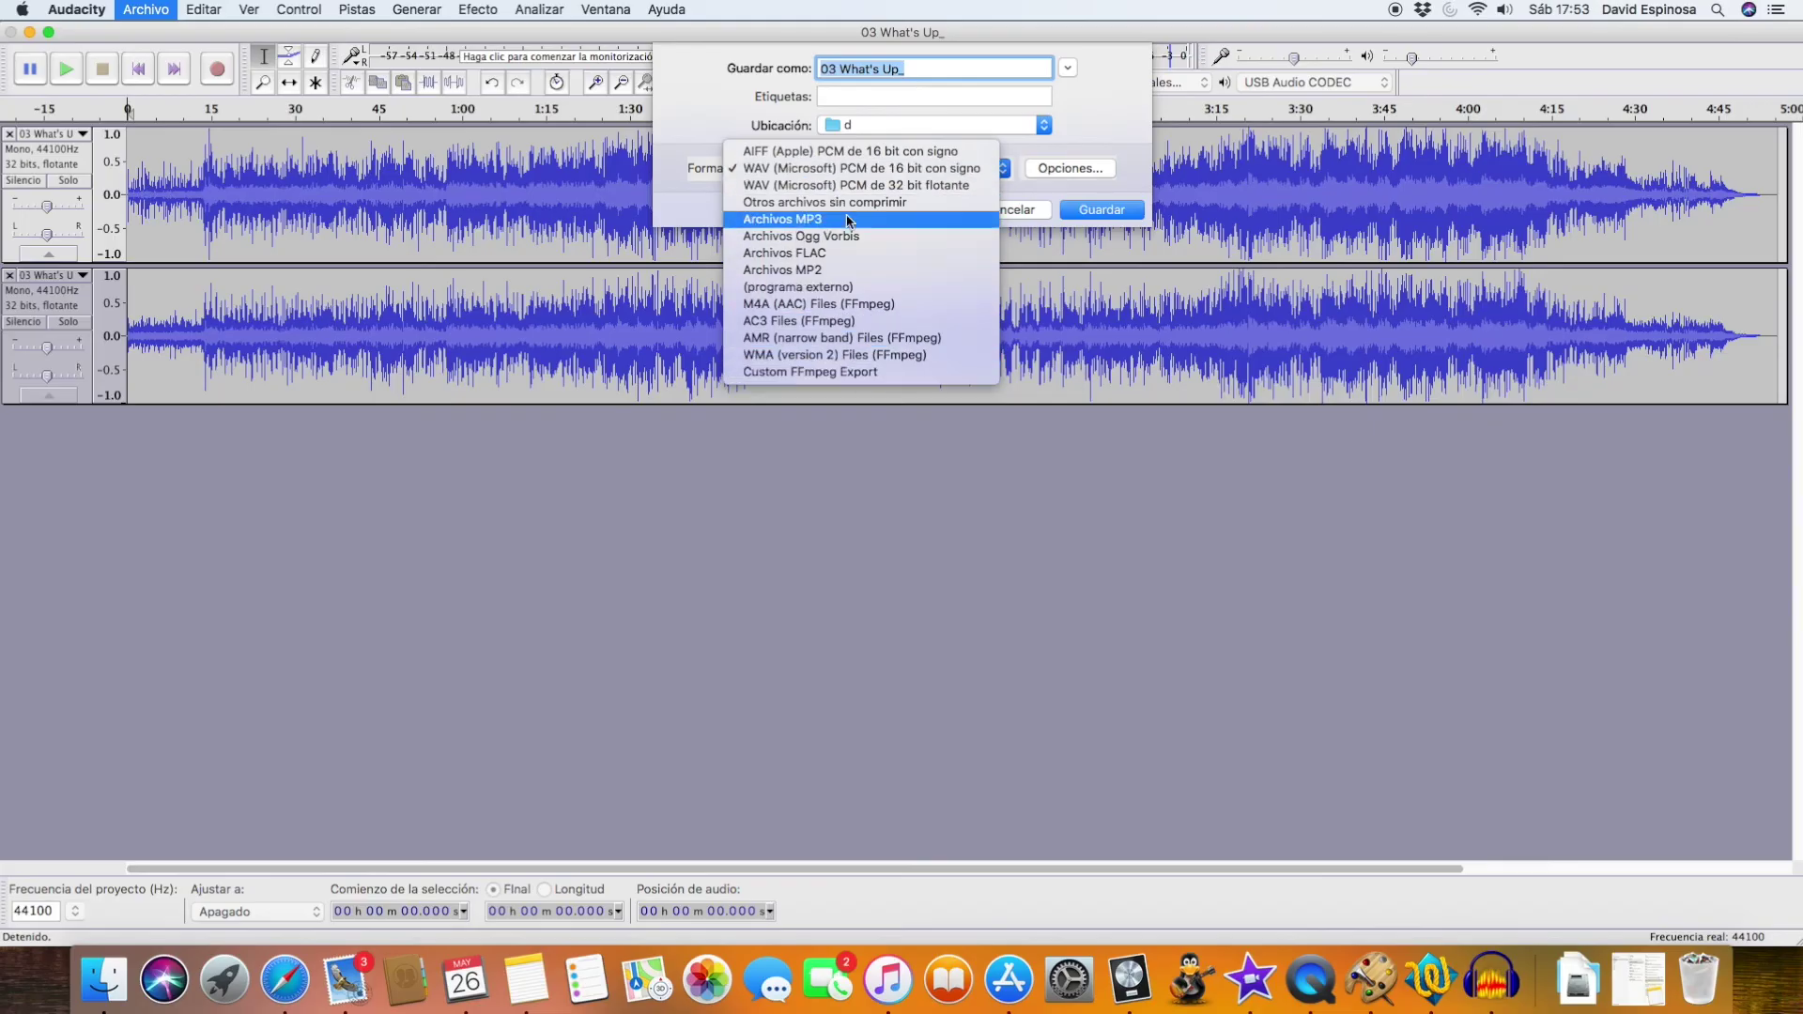
click(792, 172)
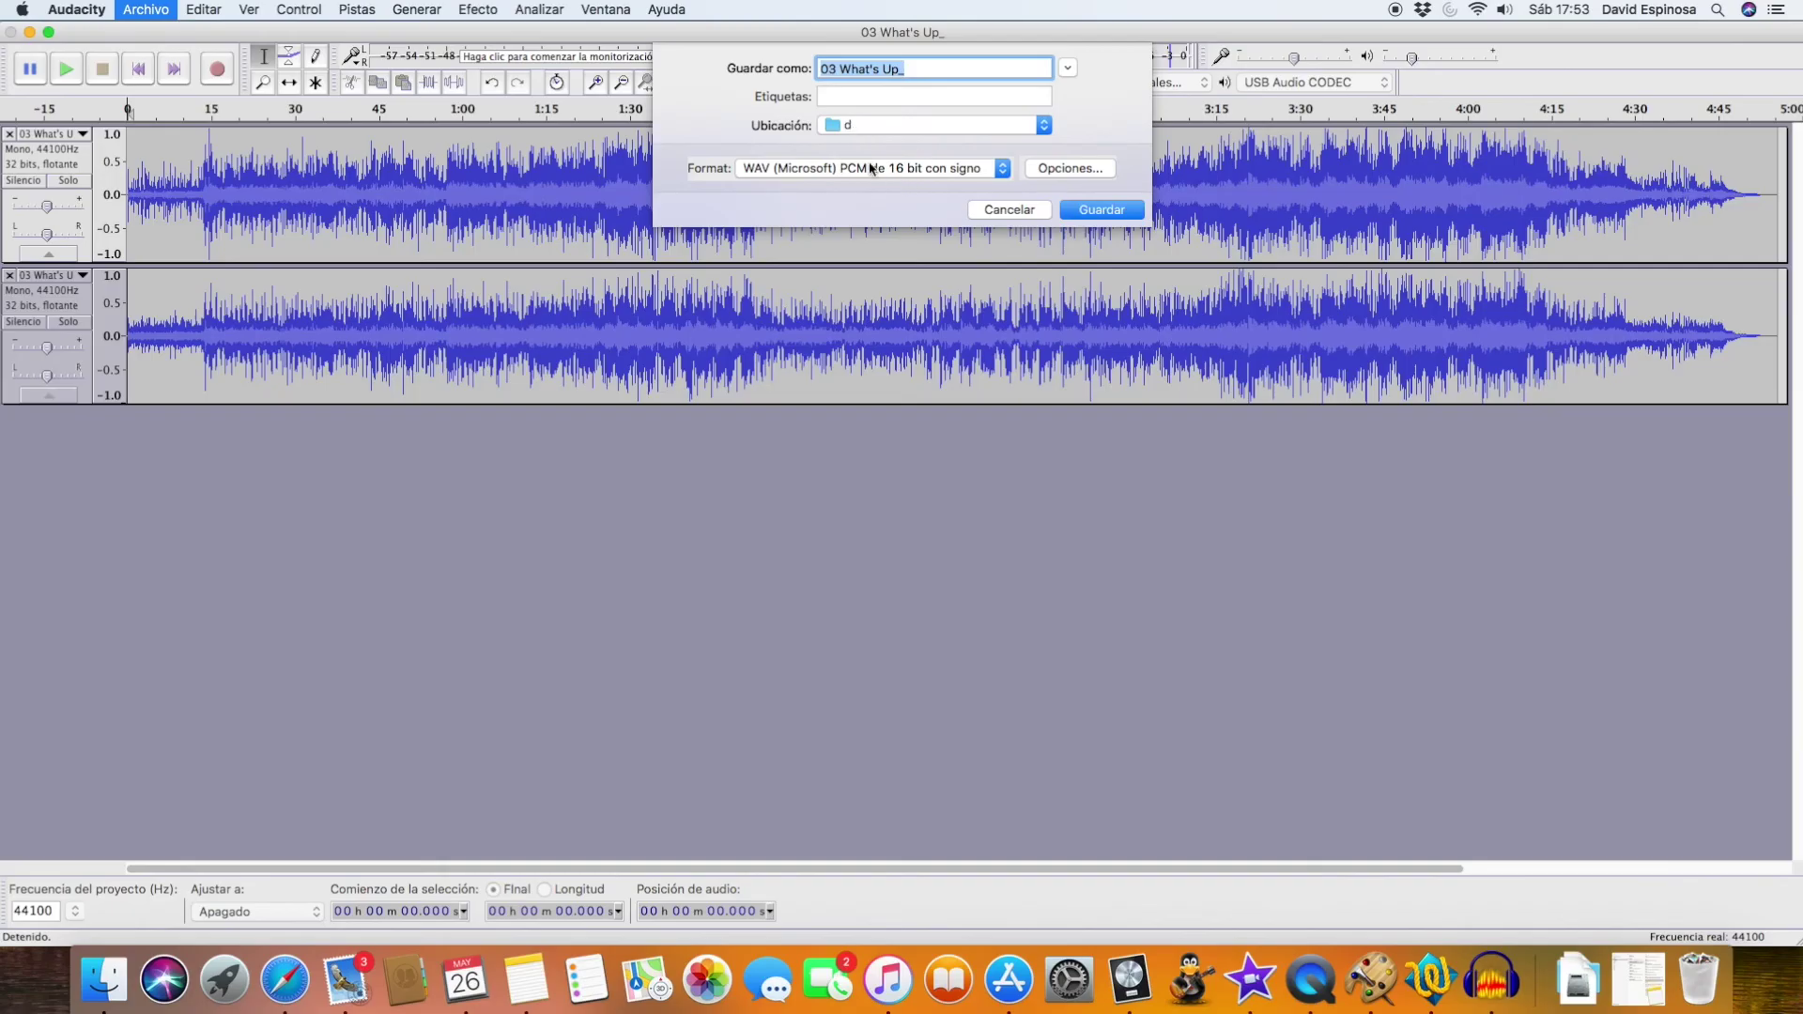
click(872, 169)
click(825, 223)
click(1103, 213)
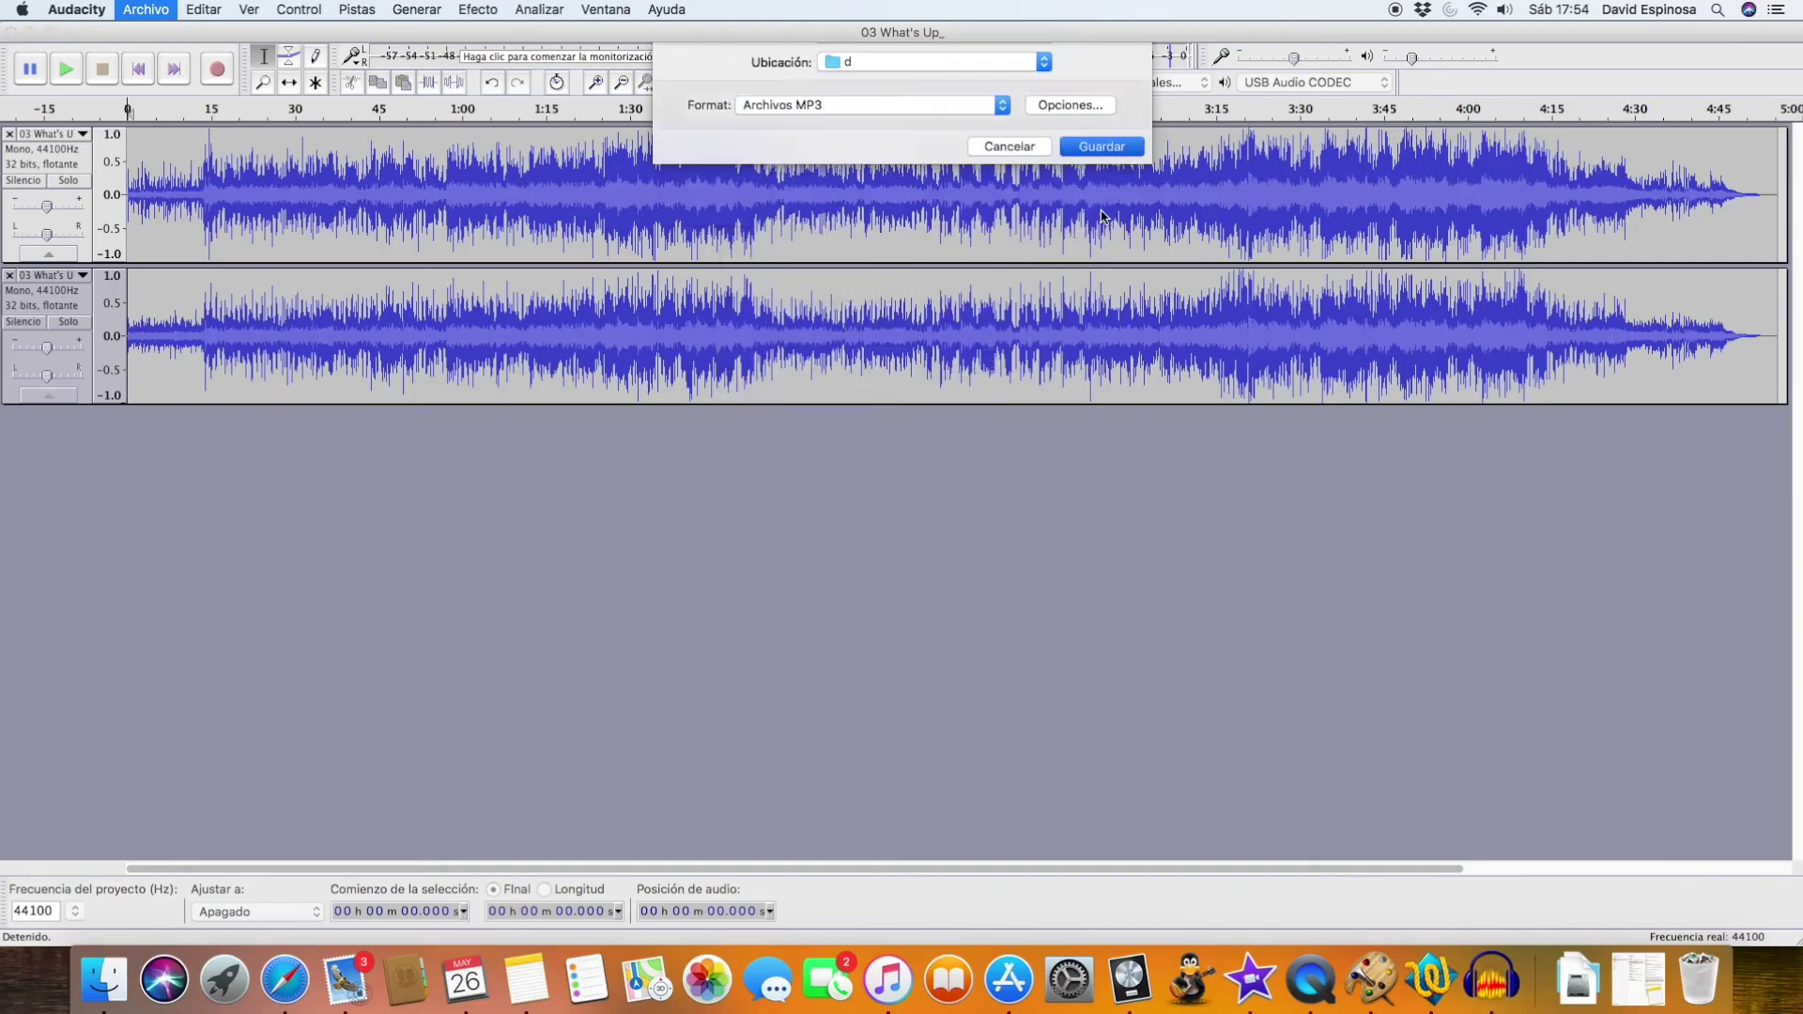
key(Return)
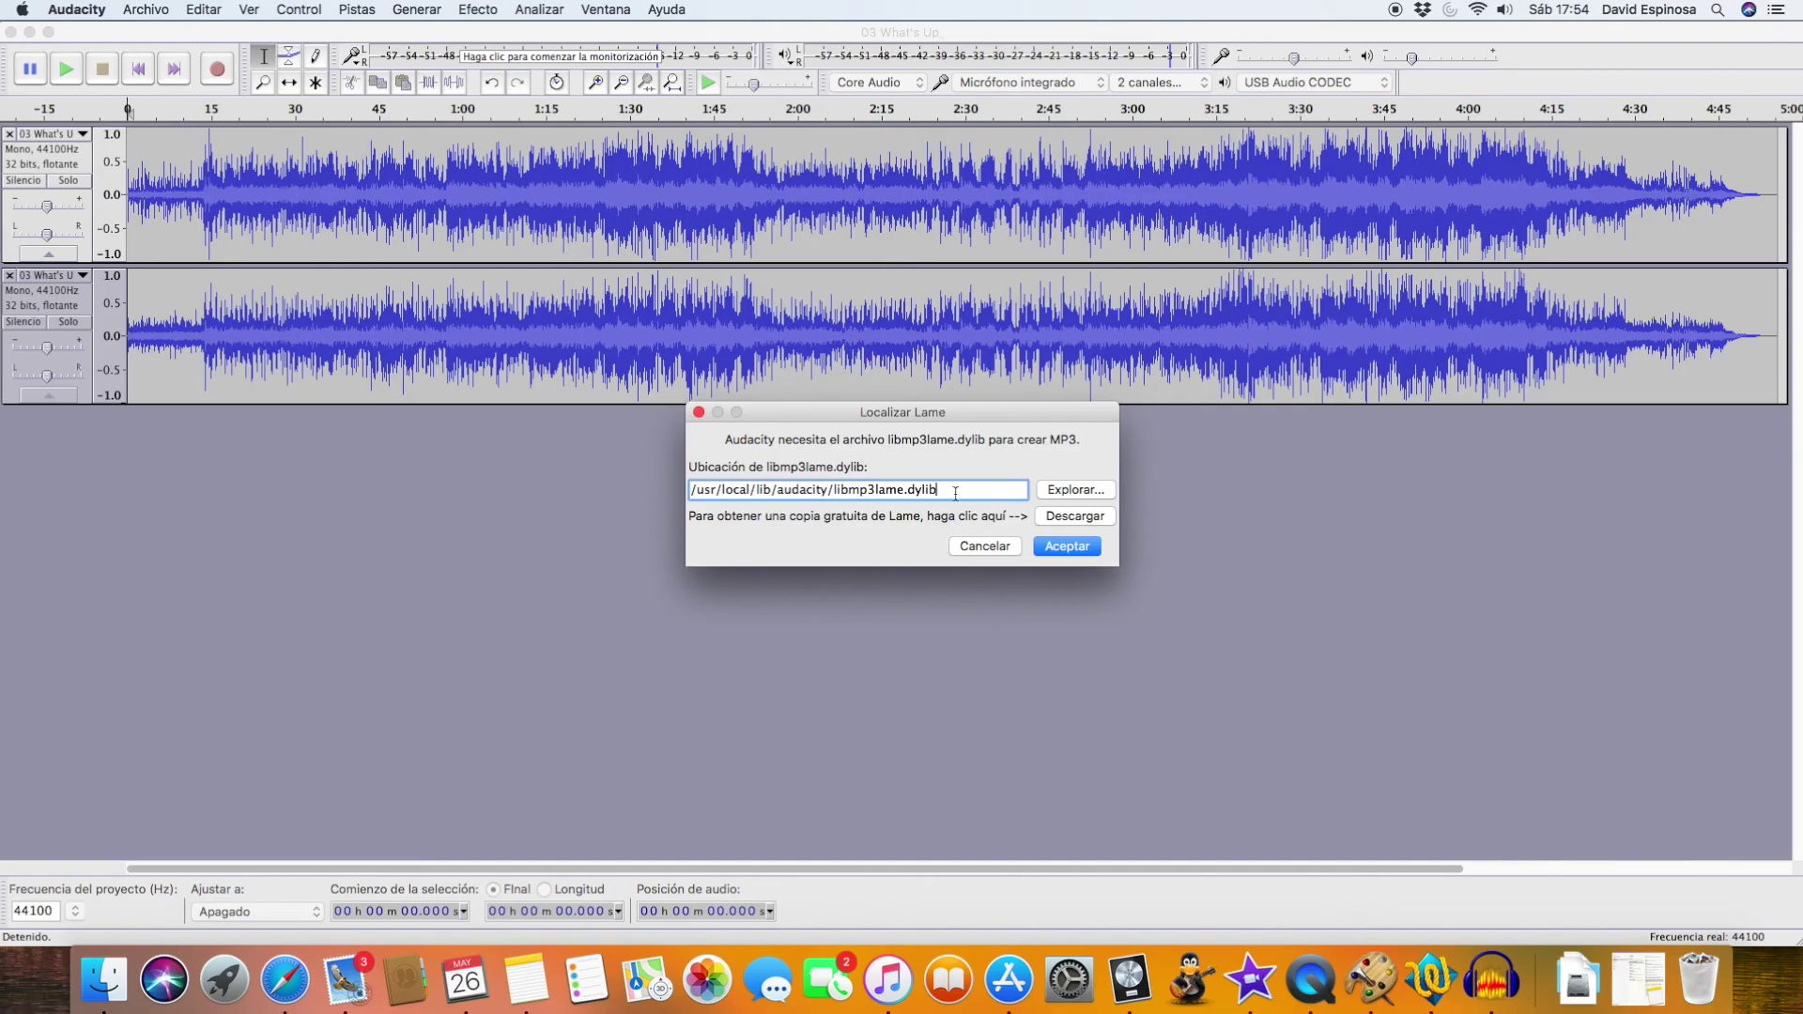
- Open the LAME encoder download help in the browser and follow the link to installing and updating Audacity on Mac
click(1058, 523)
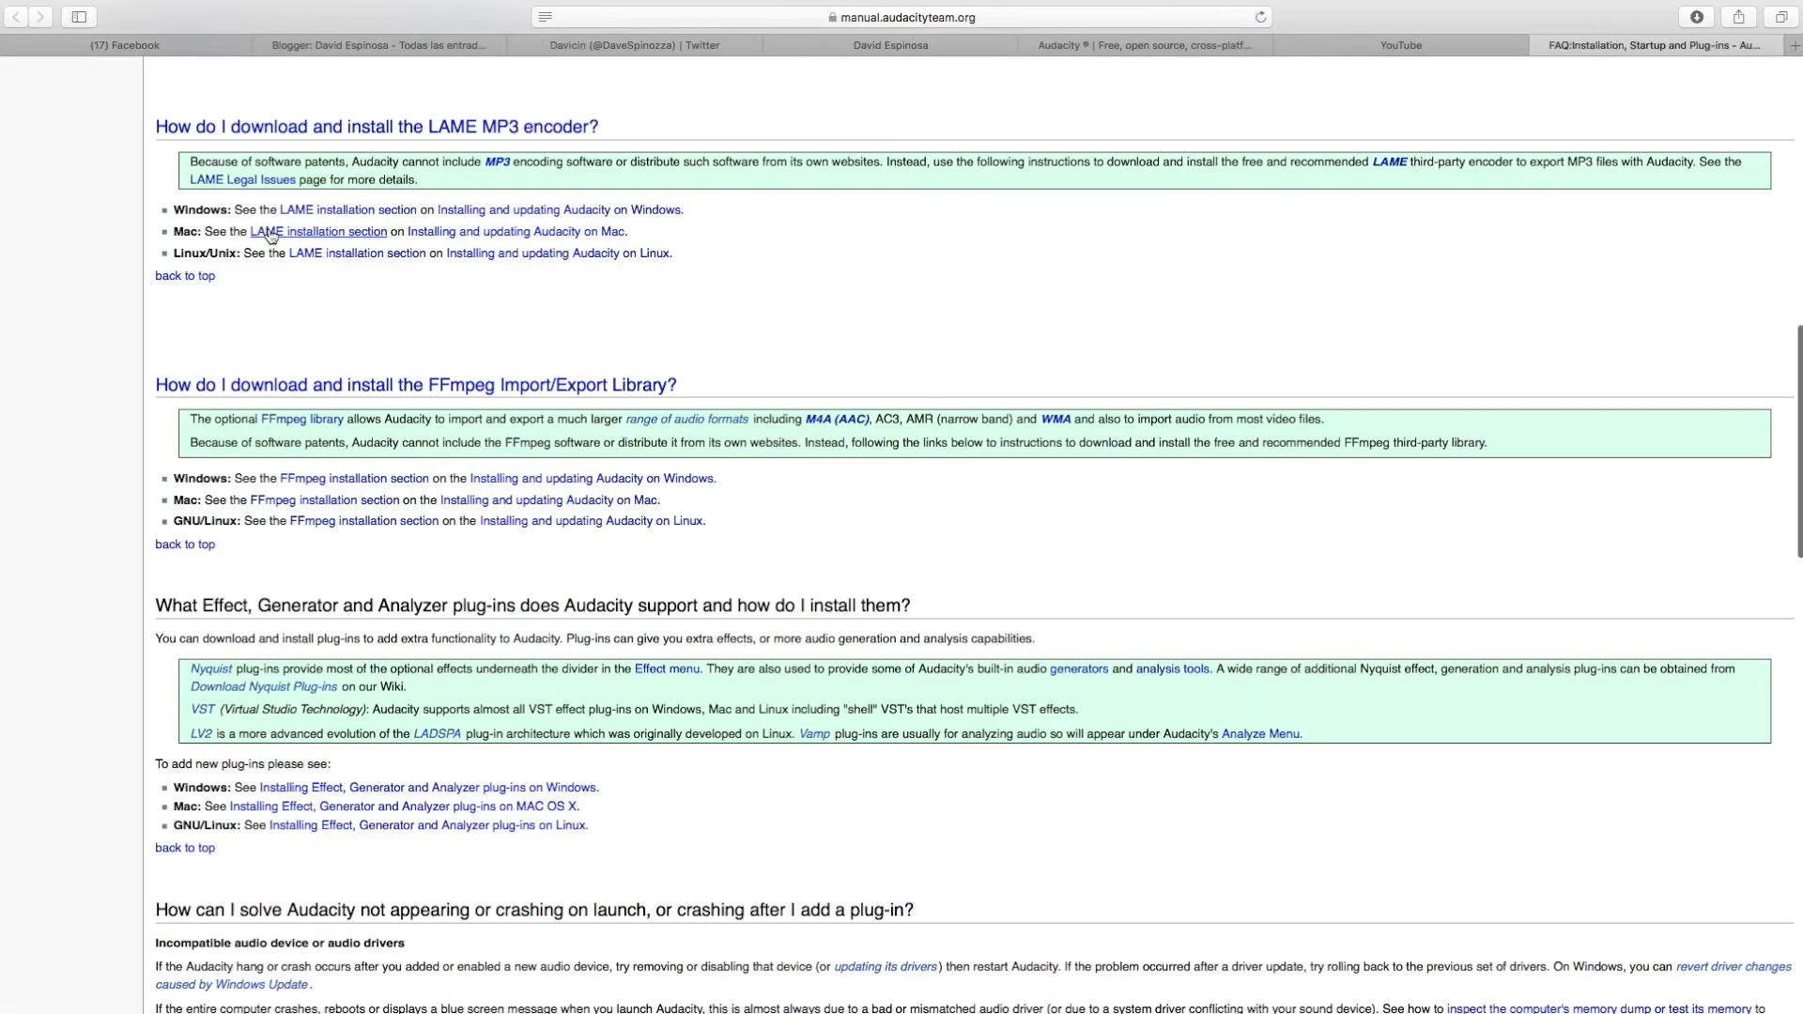
click(566, 233)
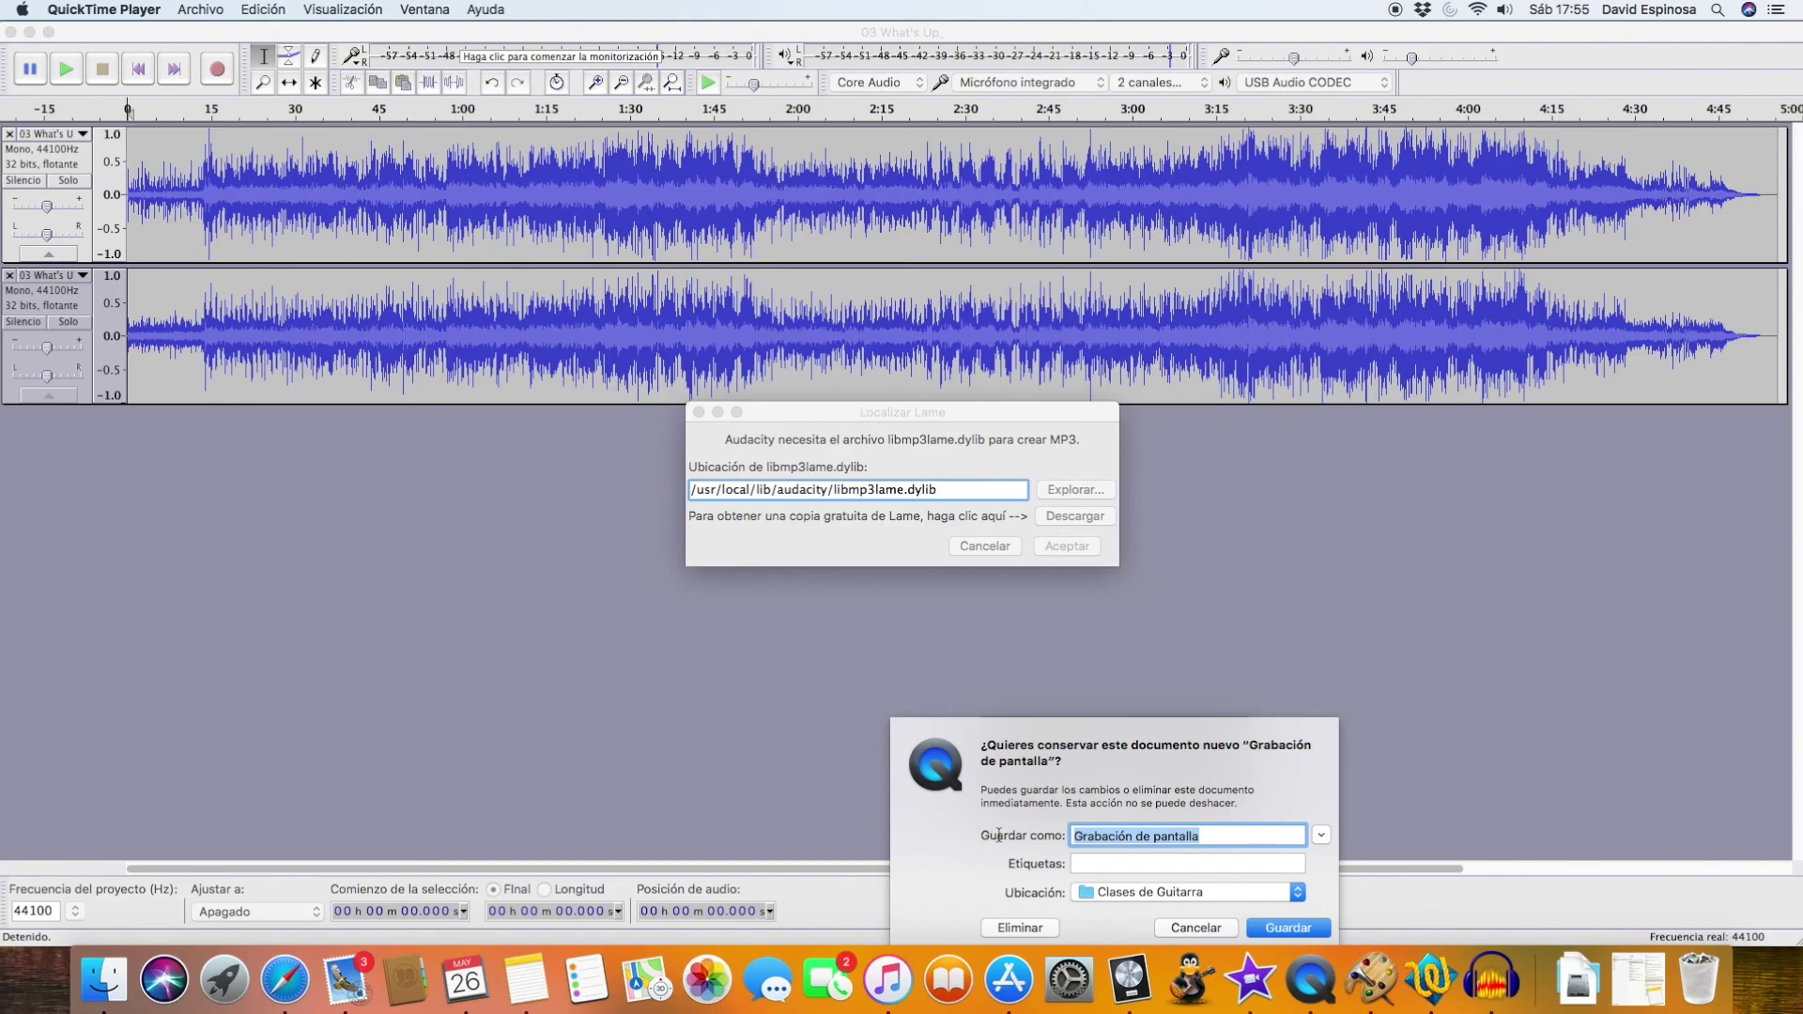
- Enter Quit as the name of the new screen recording in QuickTime Player's save dialog for Clases de Guitarra
text(Quit)
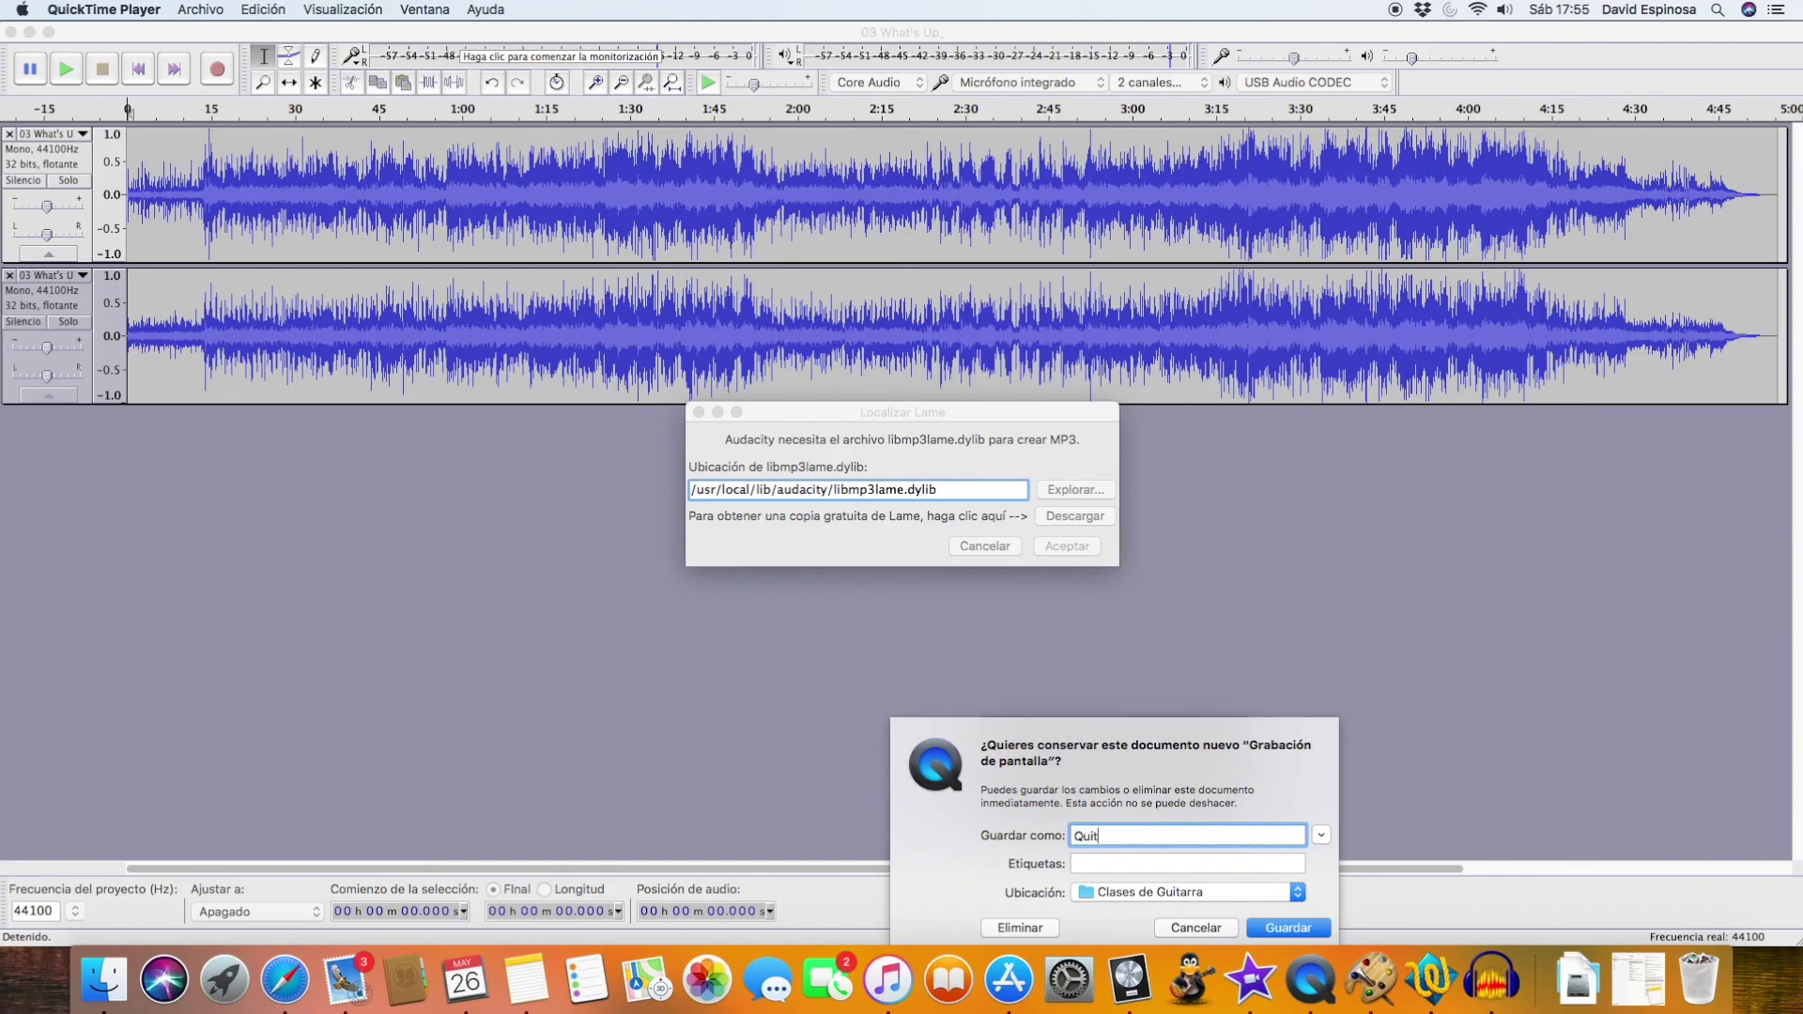